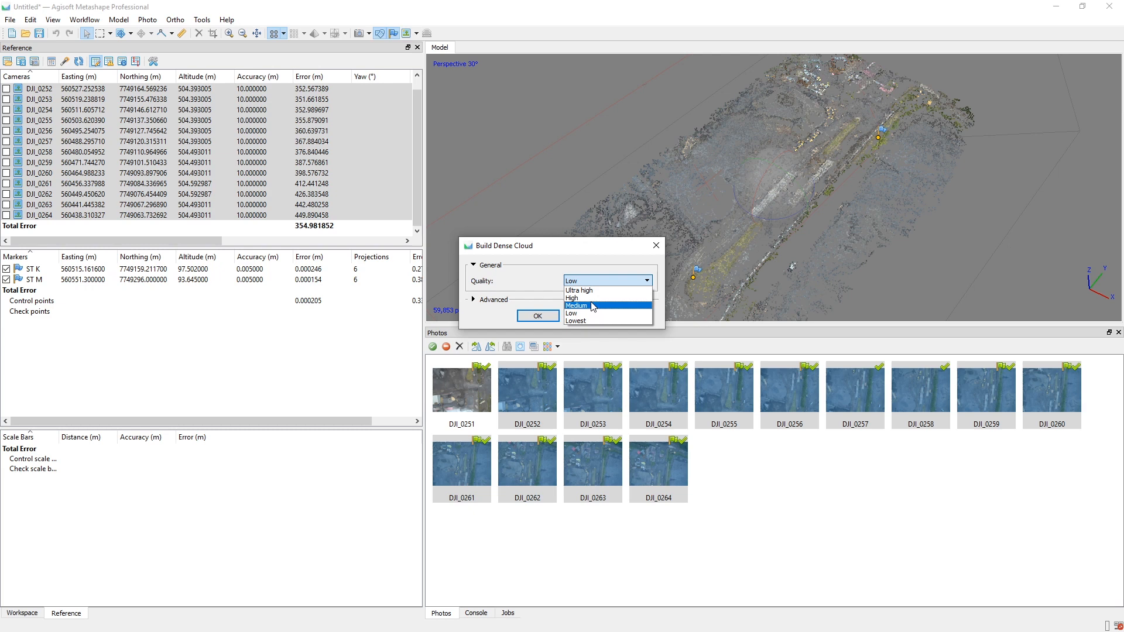
# Build the dense cloud with Medium quality and Mild depth filtering, with point colors calculated
pyautogui.click(592, 307)
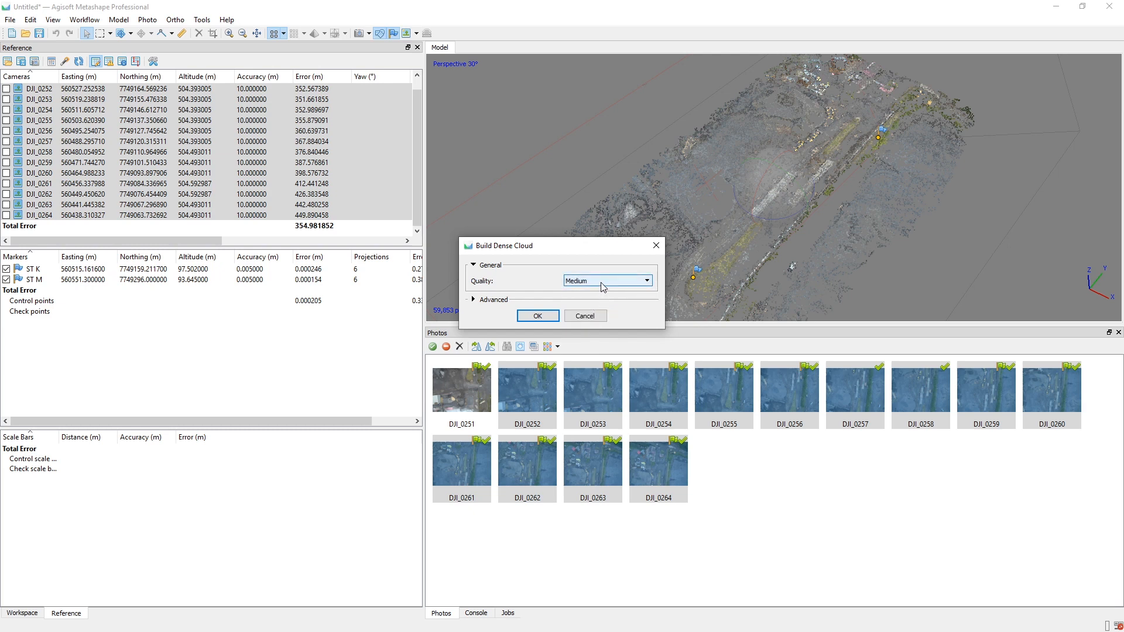
pyautogui.click(590, 280)
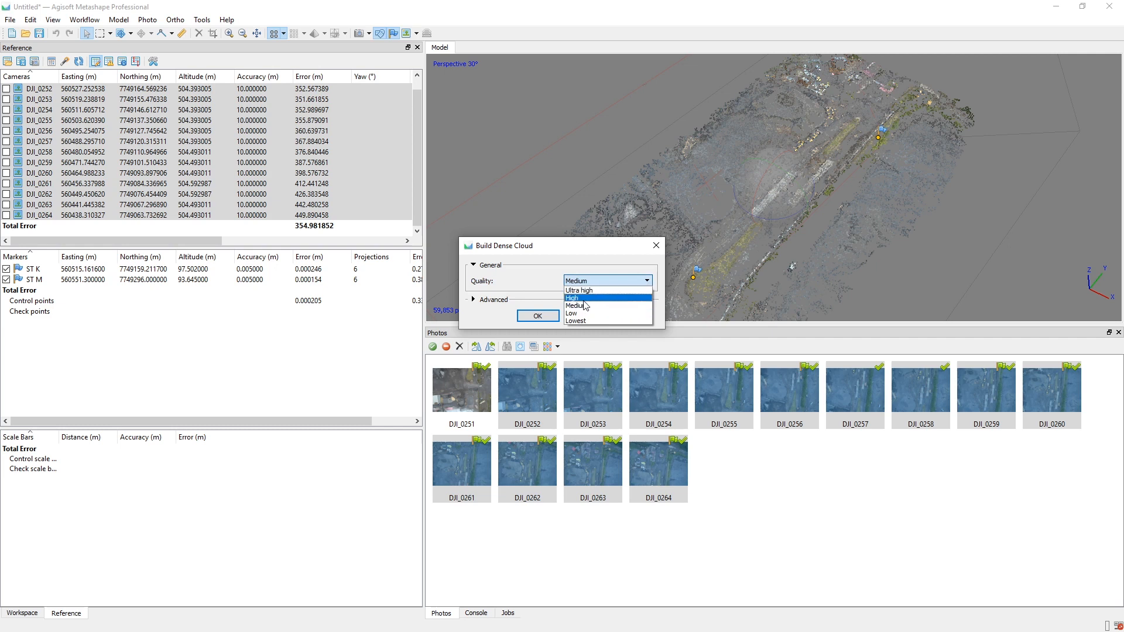
pyautogui.click(589, 307)
pyautogui.click(476, 300)
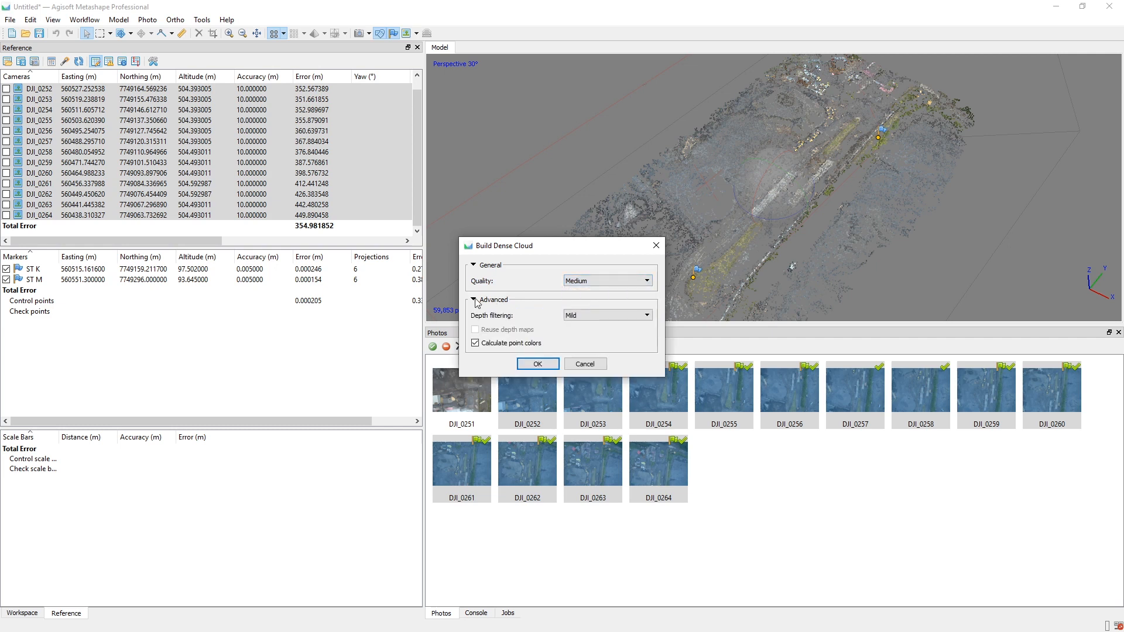
pyautogui.click(578, 316)
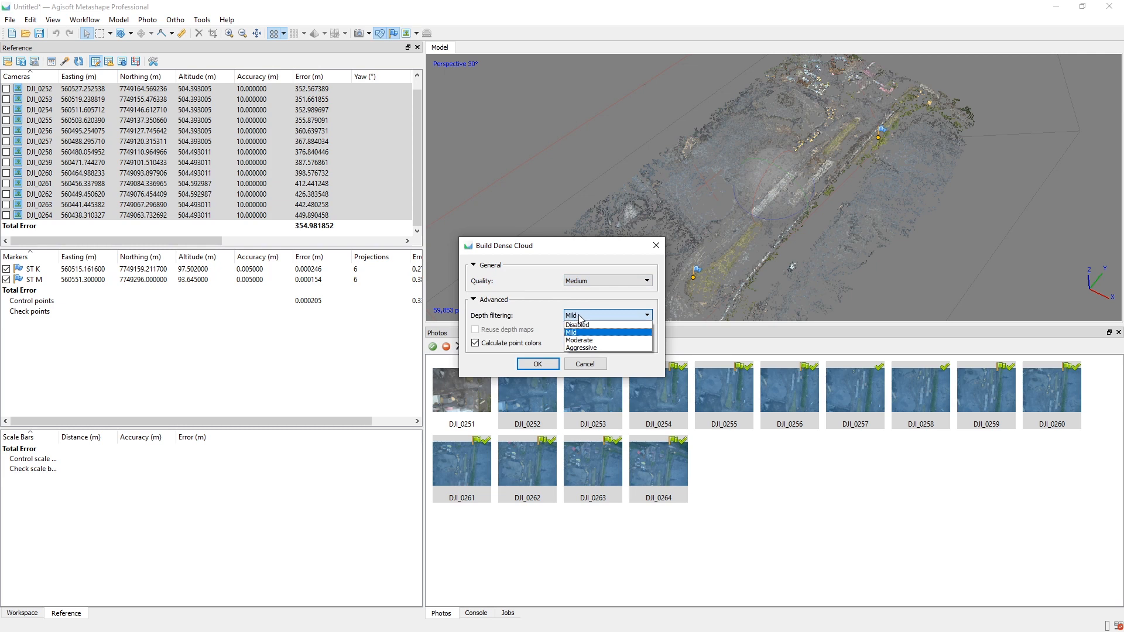
pyautogui.click(579, 316)
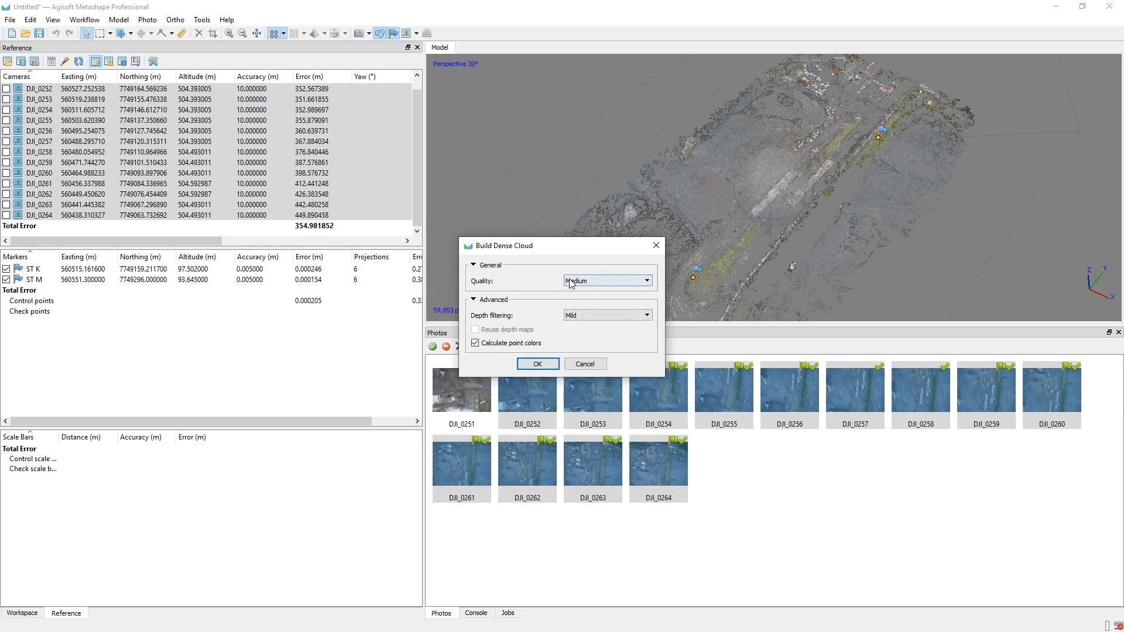
pyautogui.click(538, 364)
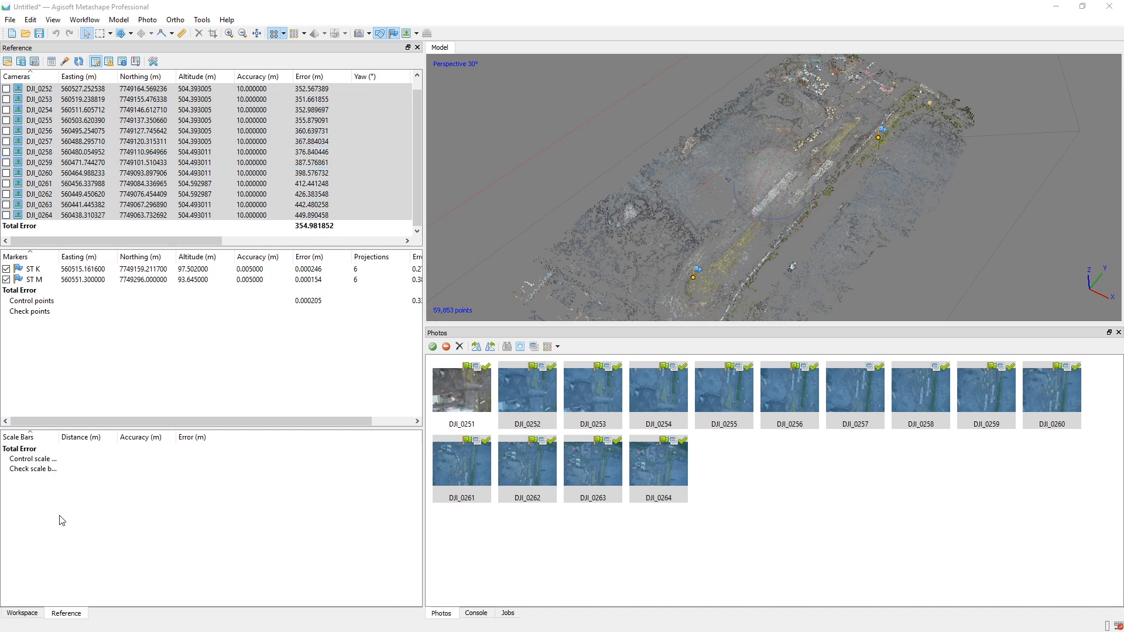
# Review the new dense cloud's properties in the workspace tree
pyautogui.click(32, 615)
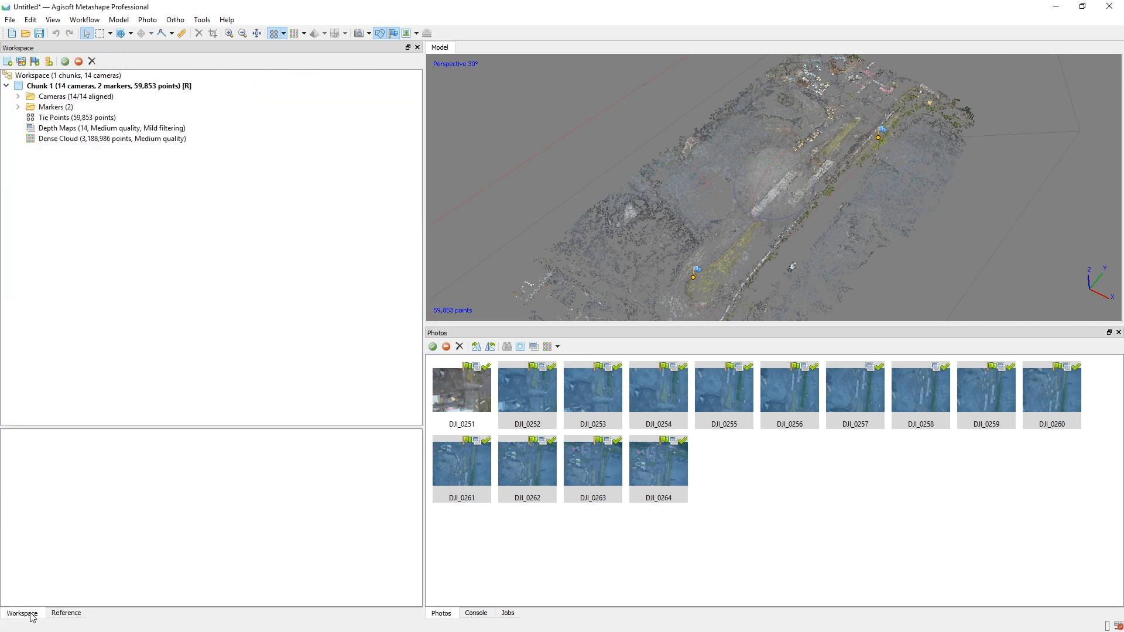
pyautogui.click(82, 139)
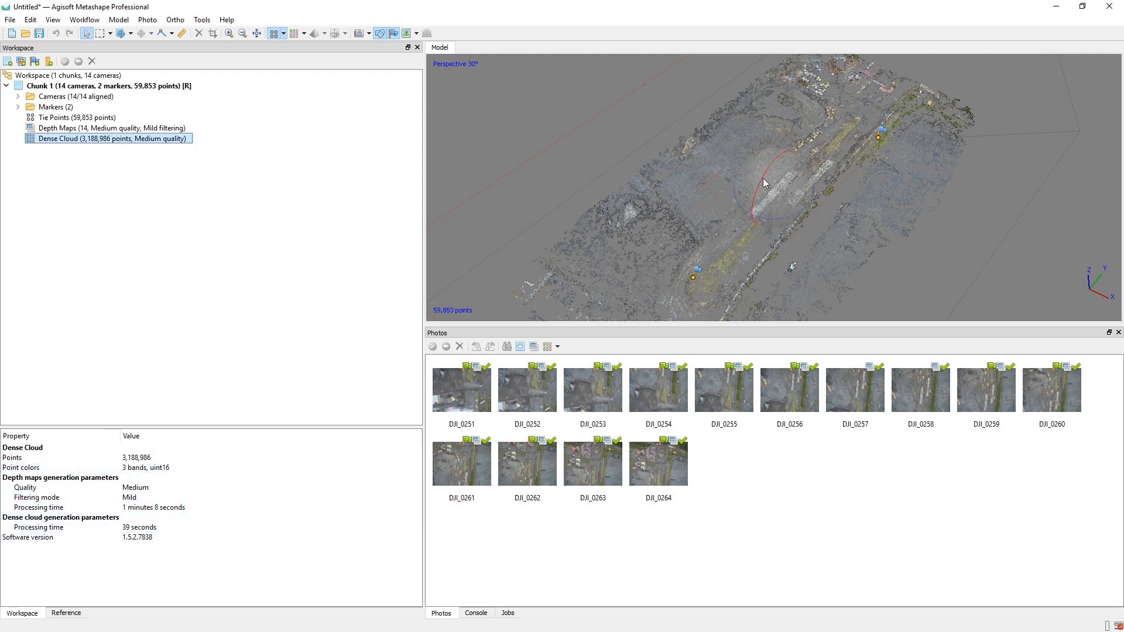
pyautogui.moveTo(773, 173)
pyautogui.mouseDown()
pyautogui.moveTo(786, 143)
pyautogui.moveTo(768, 121)
pyautogui.moveTo(768, 153)
pyautogui.mouseUp()
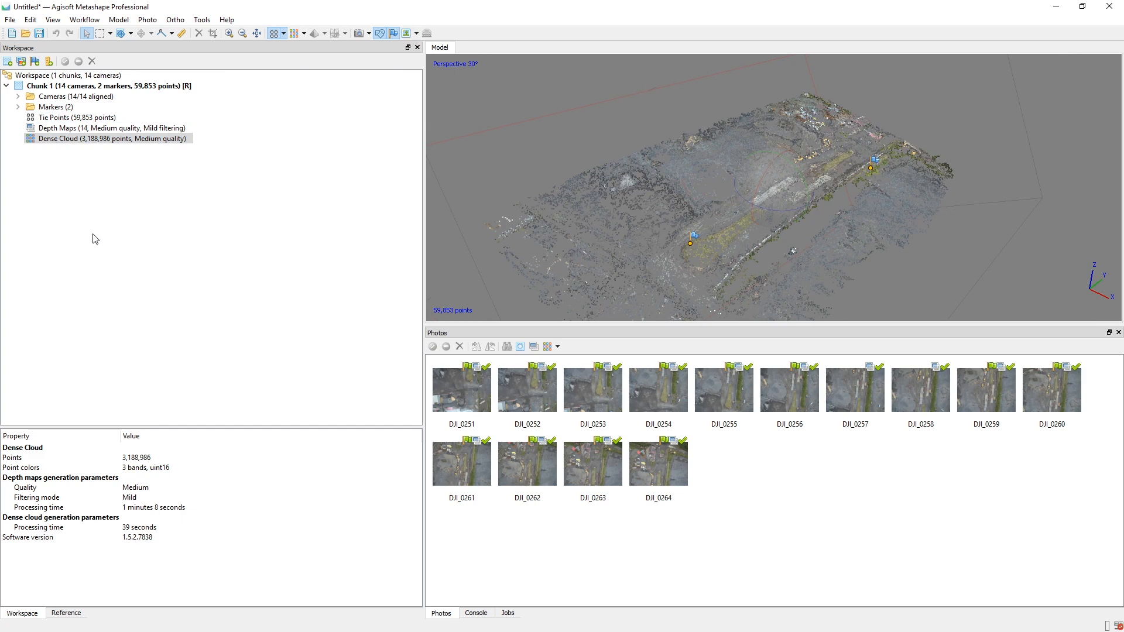
# Build a mesh from the dense cloud as a Height field (2.5D) with High face count and default interpolation
pyautogui.click(85, 19)
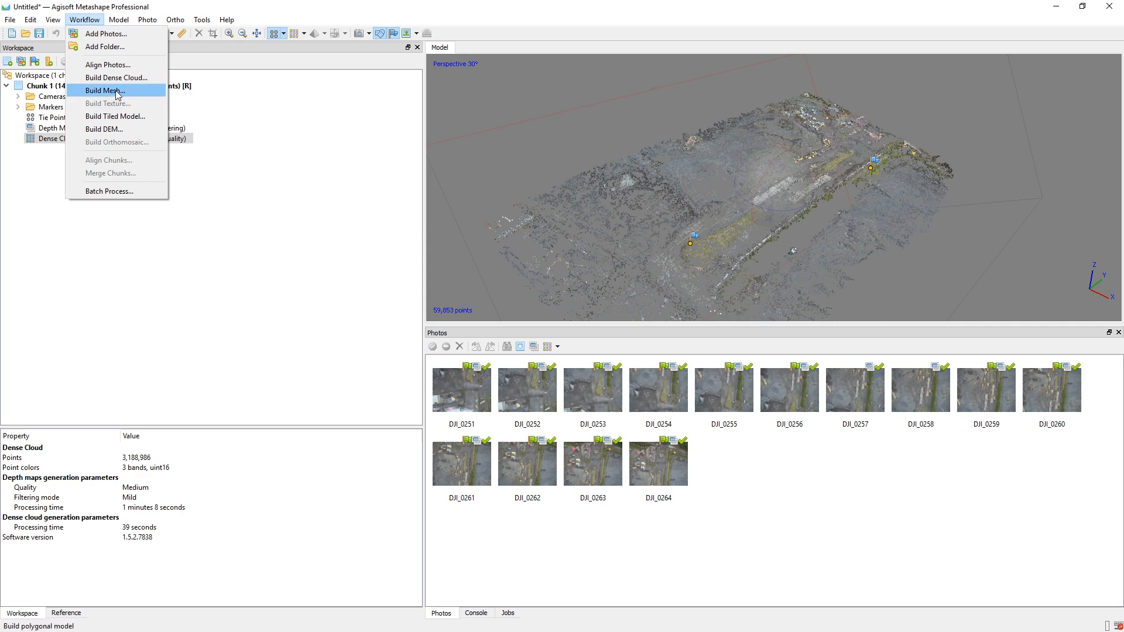
pyautogui.click(118, 92)
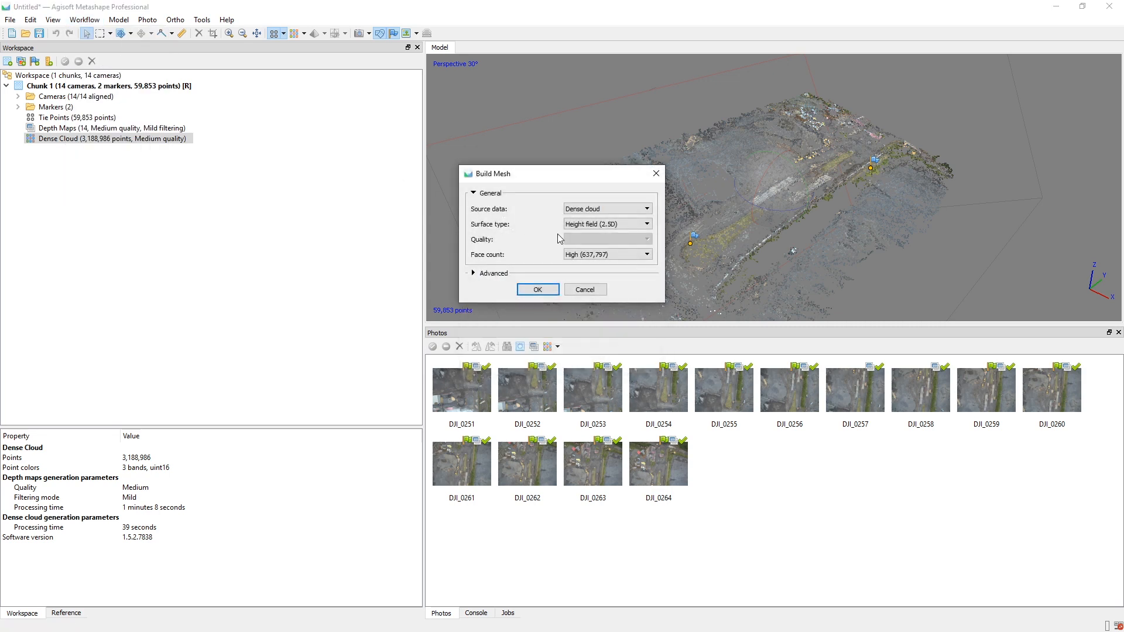
pyautogui.click(621, 209)
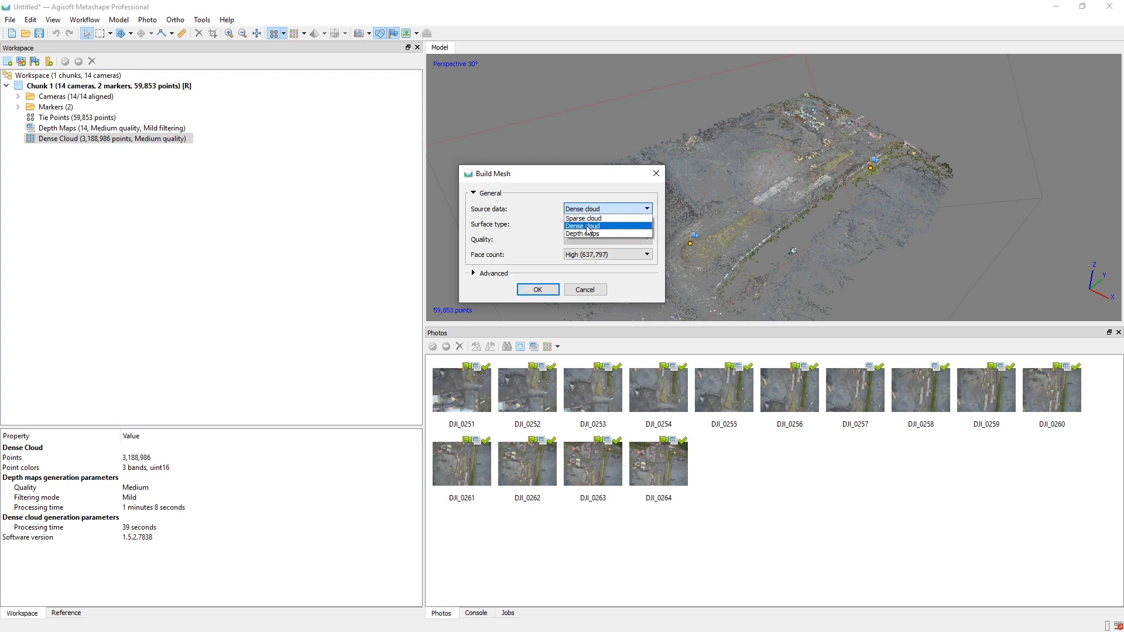
pyautogui.click(589, 230)
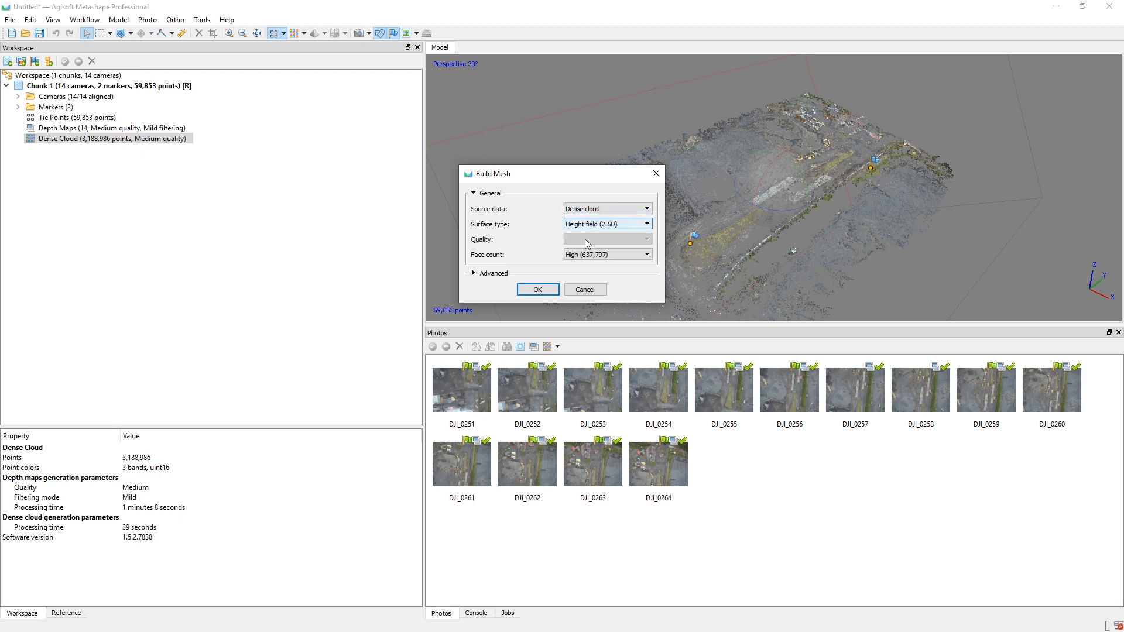
pyautogui.click(598, 256)
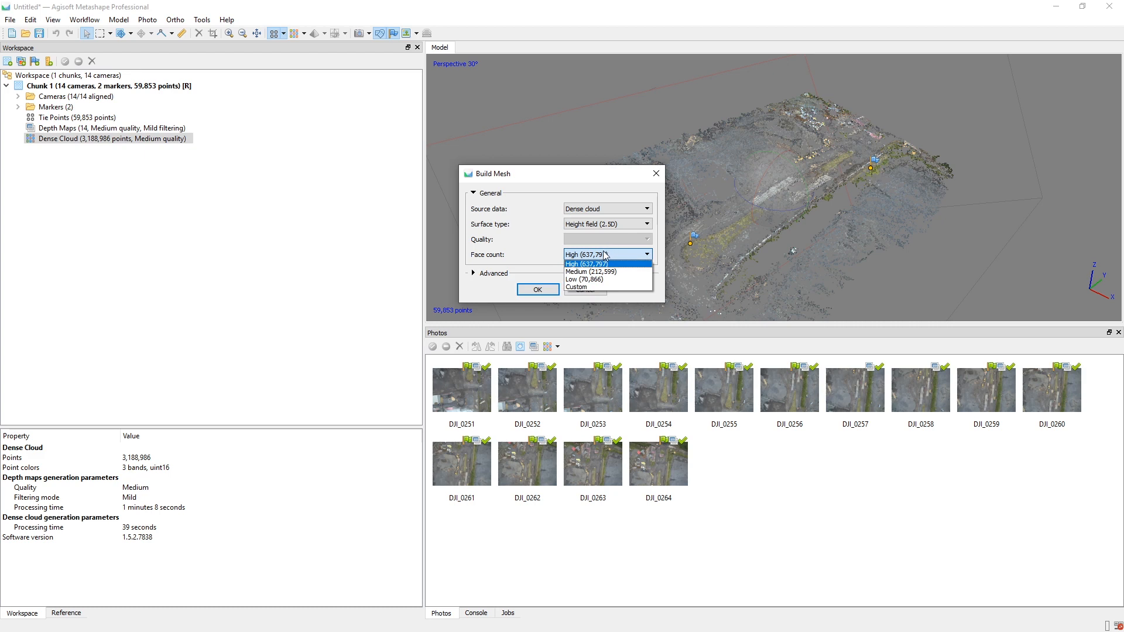
pyautogui.click(593, 265)
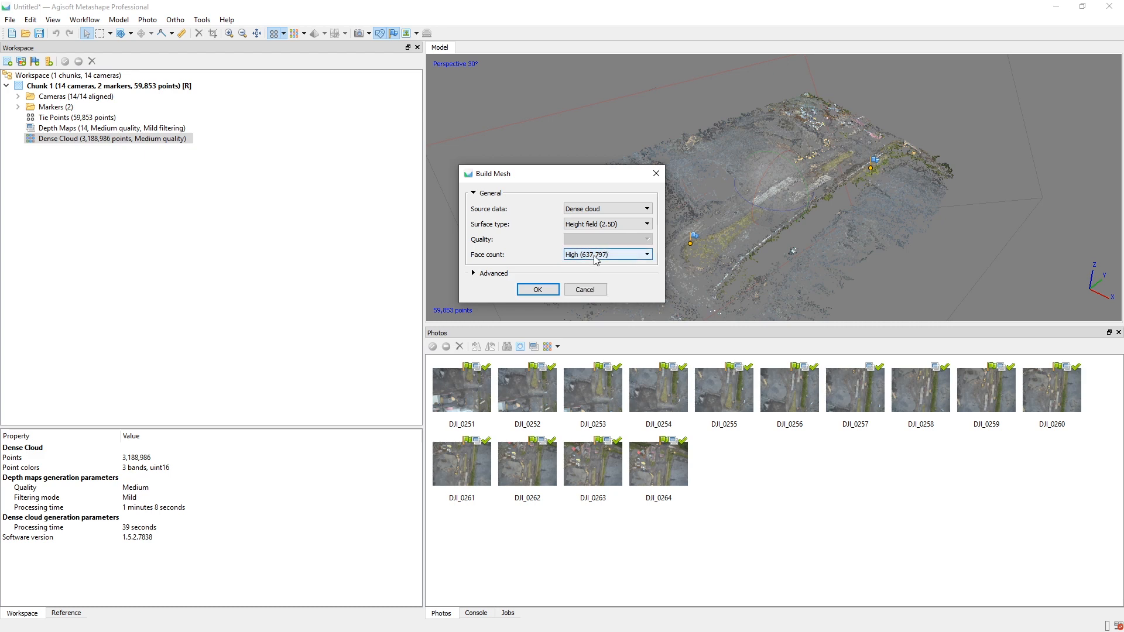
pyautogui.click(595, 258)
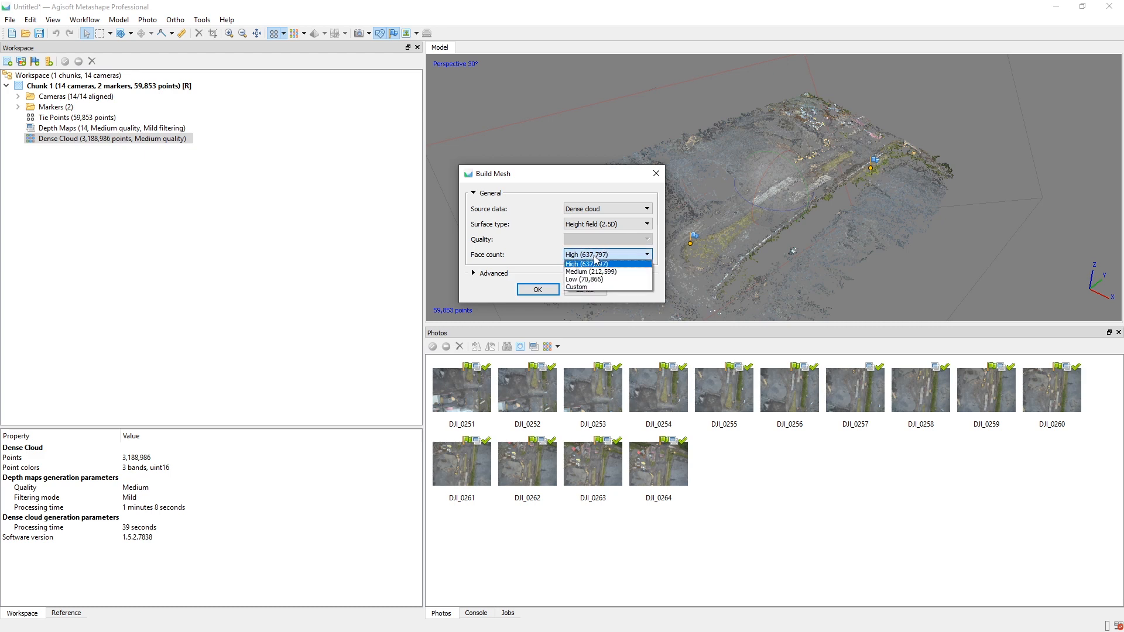
pyautogui.click(595, 258)
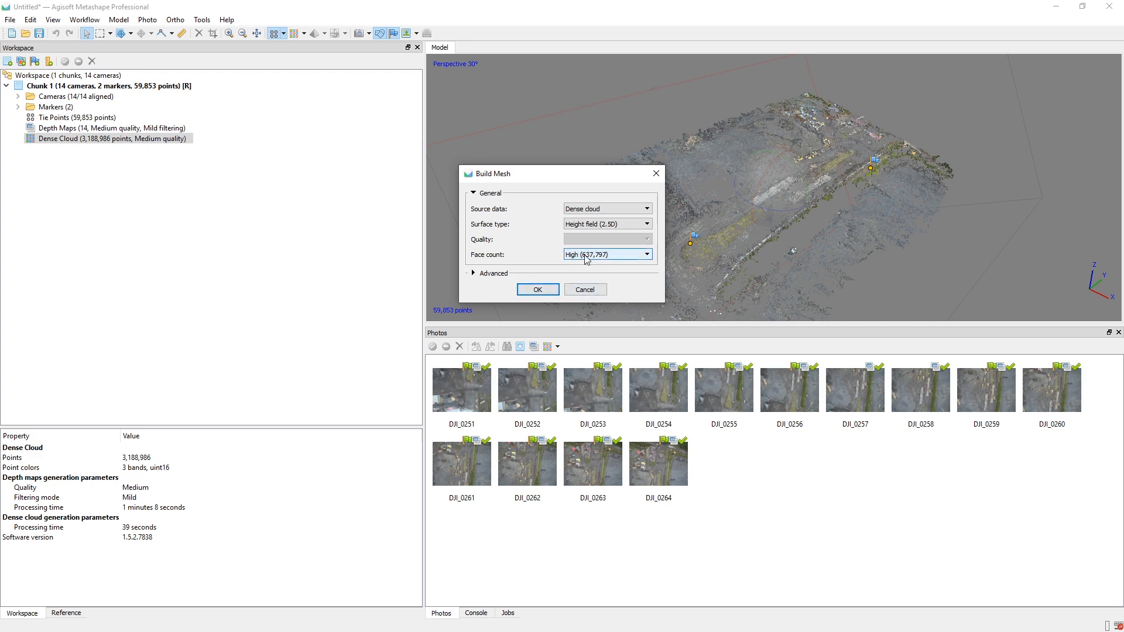
pyautogui.click(474, 275)
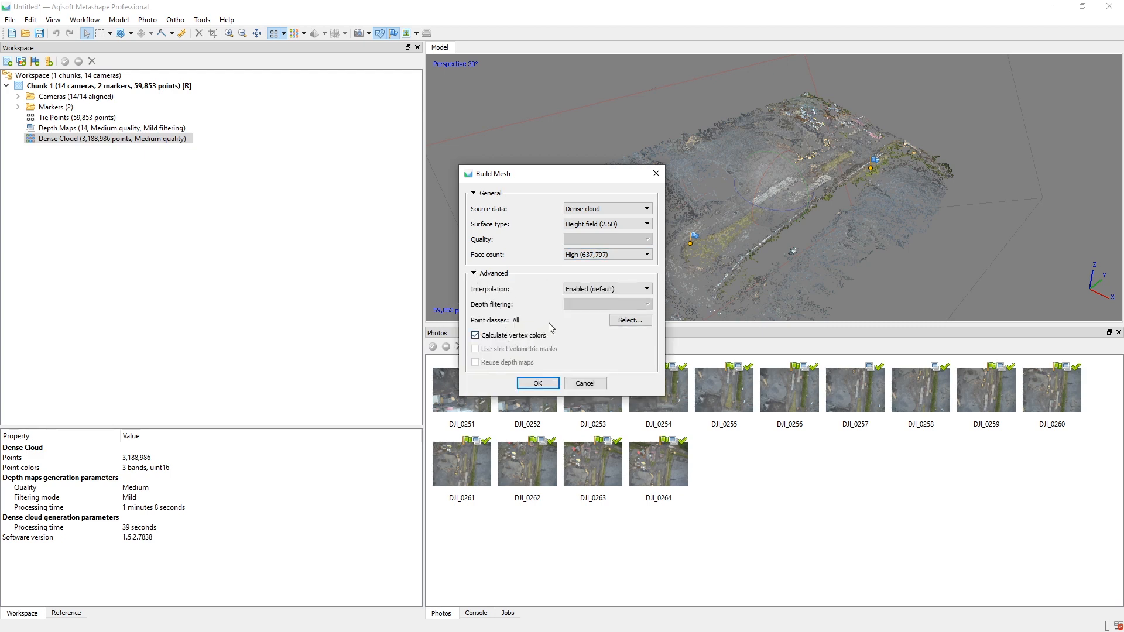
pyautogui.click(546, 384)
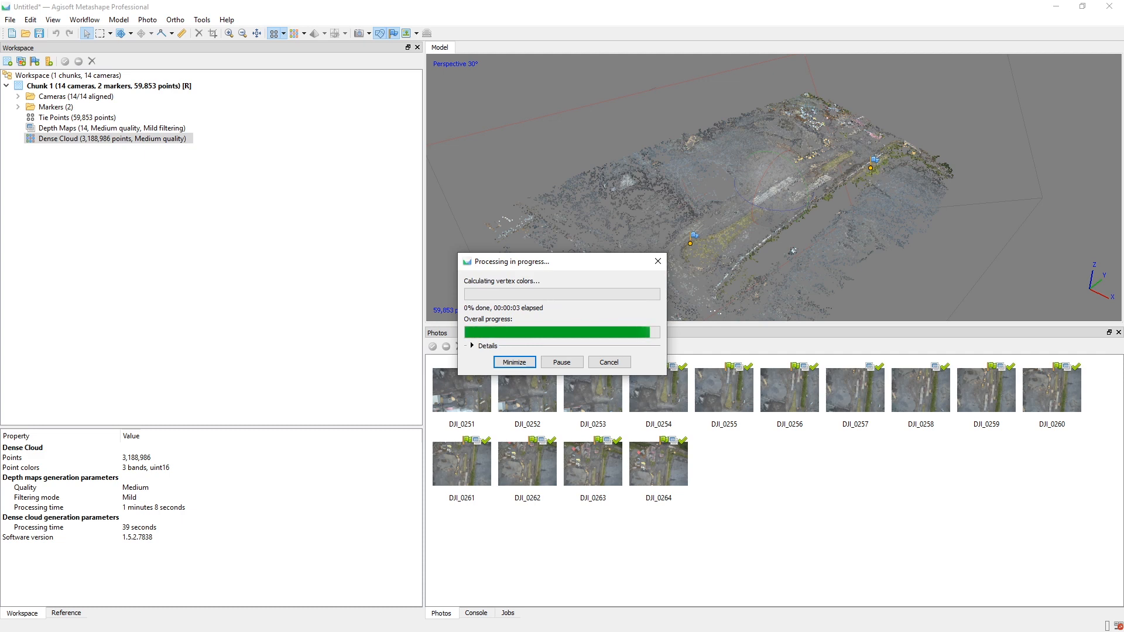
# Examine the generated 3D mesh from several angles, including its outer edges, vegetation strip and stockpiles
pyautogui.moveTo(783, 181)
pyautogui.mouseDown()
pyautogui.moveTo(778, 152)
pyautogui.moveTo(772, 170)
pyautogui.mouseUp()
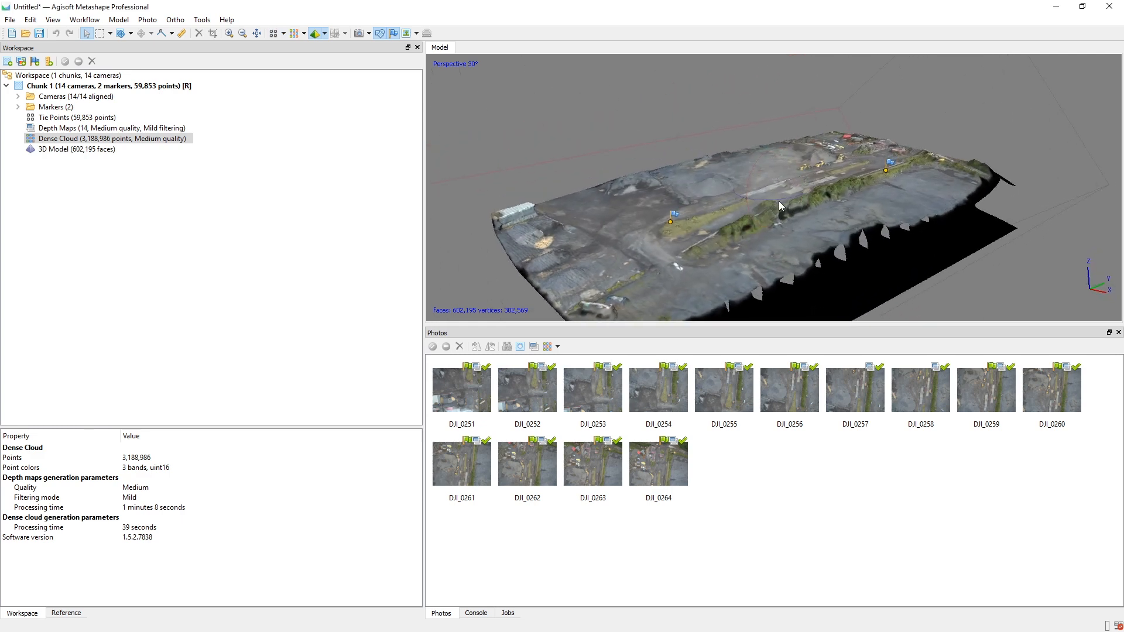
pyautogui.scroll(-3, 785, 222)
pyautogui.moveTo(792, 241); pyautogui.dragTo(820, 240)
pyautogui.moveTo(779, 189); pyautogui.dragTo(769, 166)
pyautogui.scroll(-3, 820, 244)
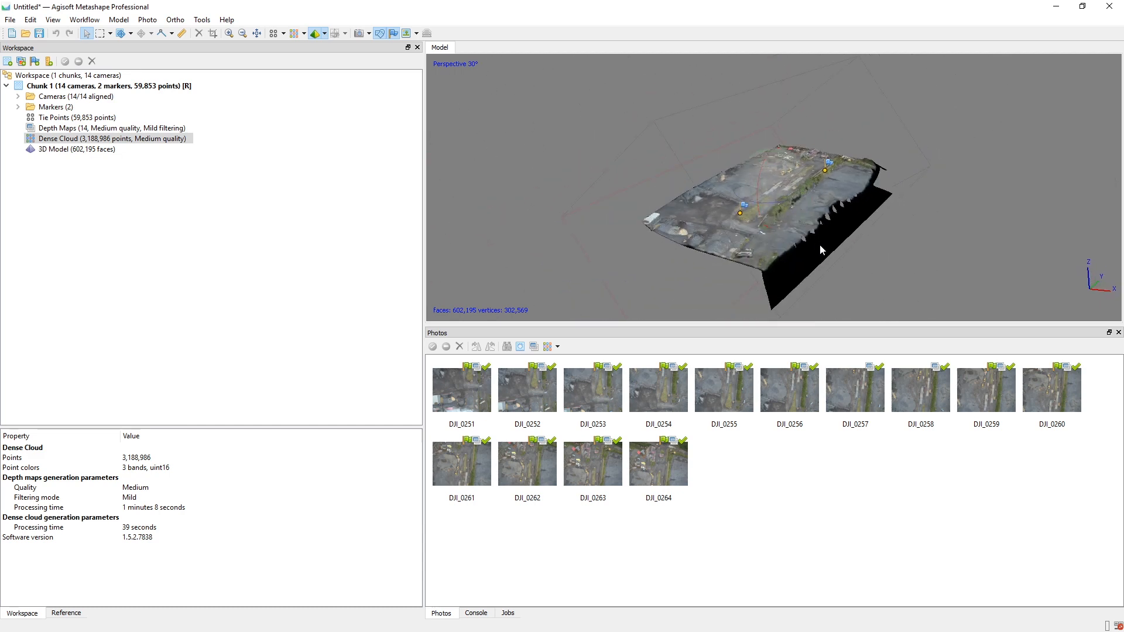
pyautogui.moveTo(871, 250); pyautogui.dragTo(717, 220)
pyautogui.moveTo(821, 220); pyautogui.dragTo(914, 176)
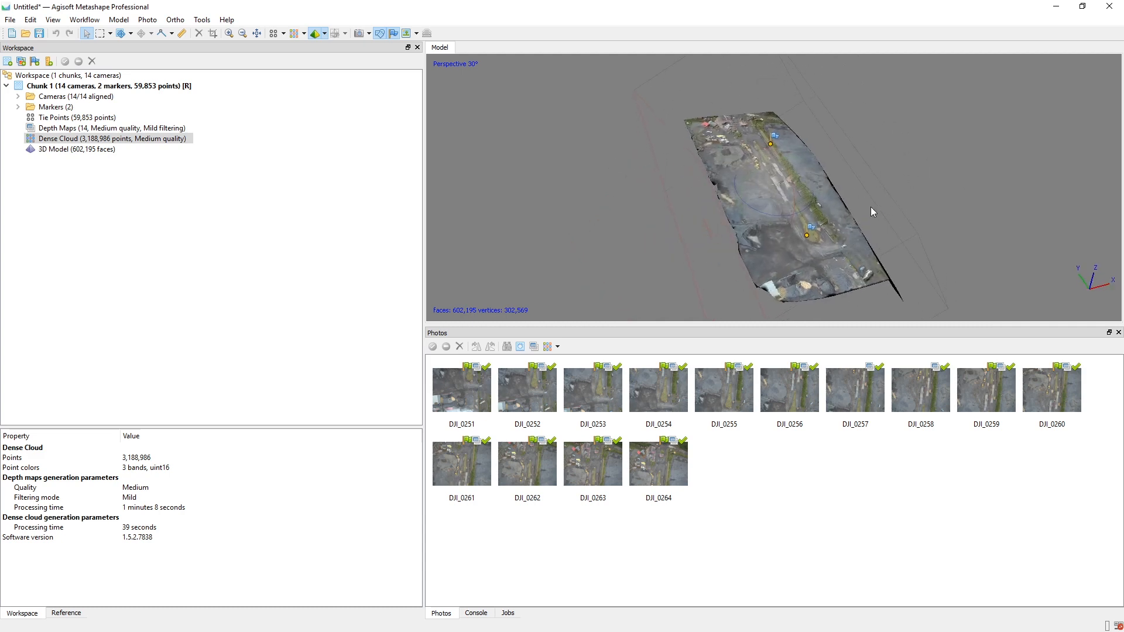
pyautogui.moveTo(871, 210); pyautogui.dragTo(779, 195)
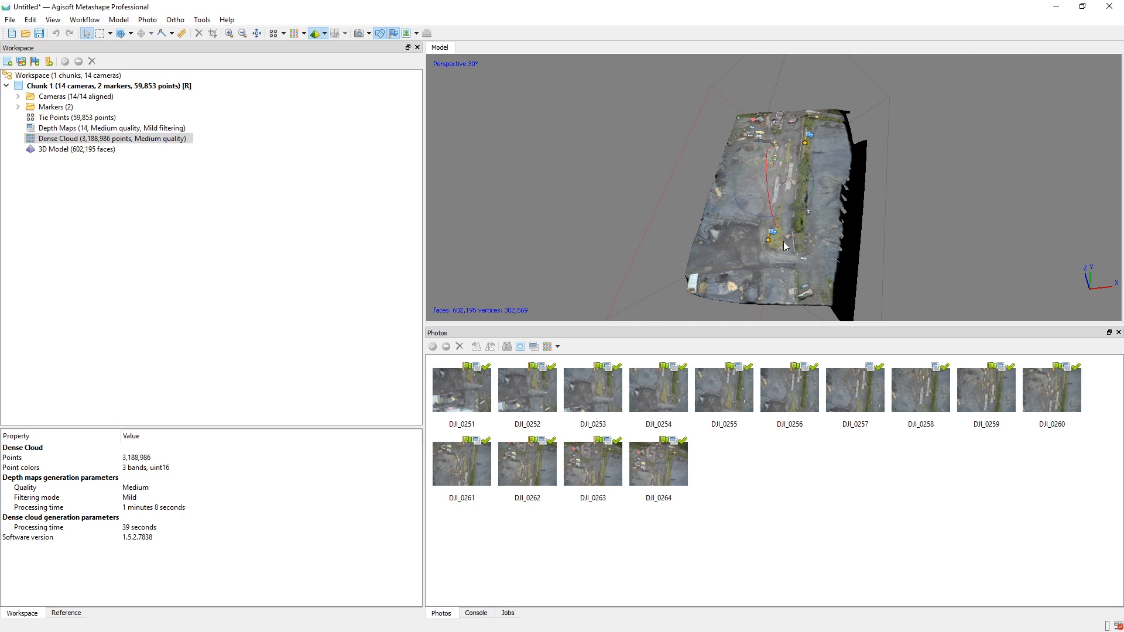
pyautogui.scroll(5, 768, 163)
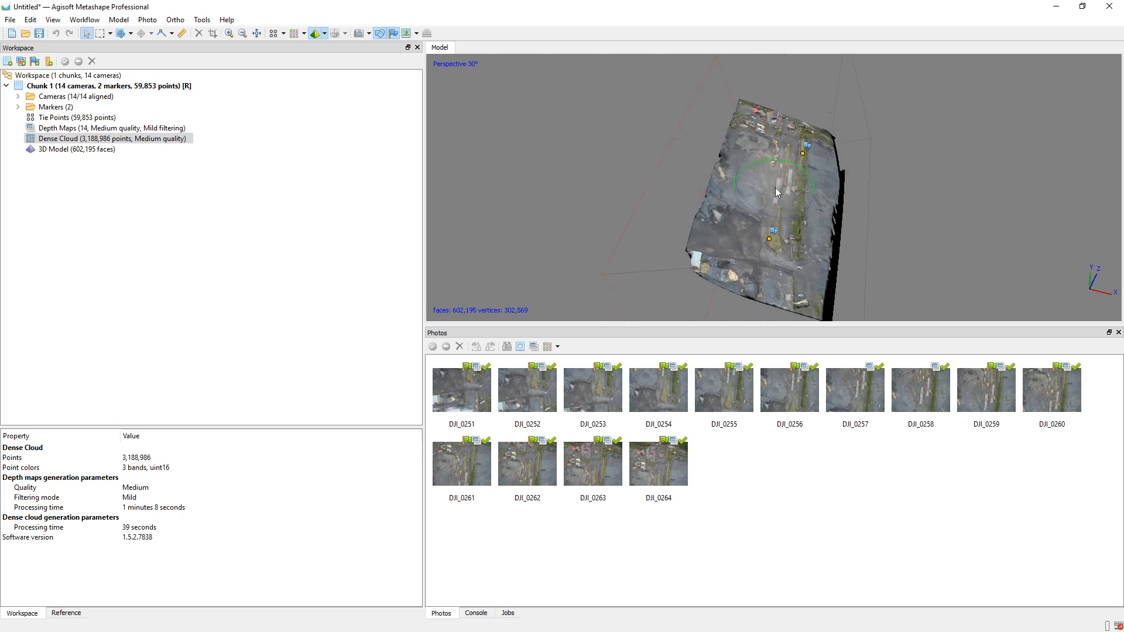
pyautogui.scroll(3, 784, 241)
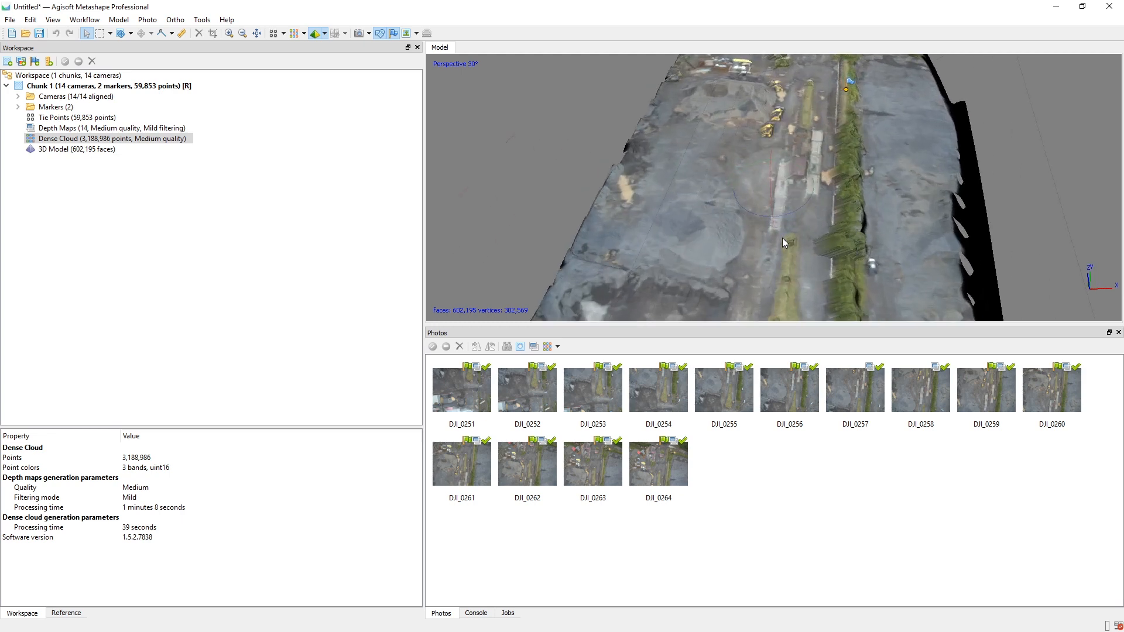
pyautogui.scroll(-3, 776, 176)
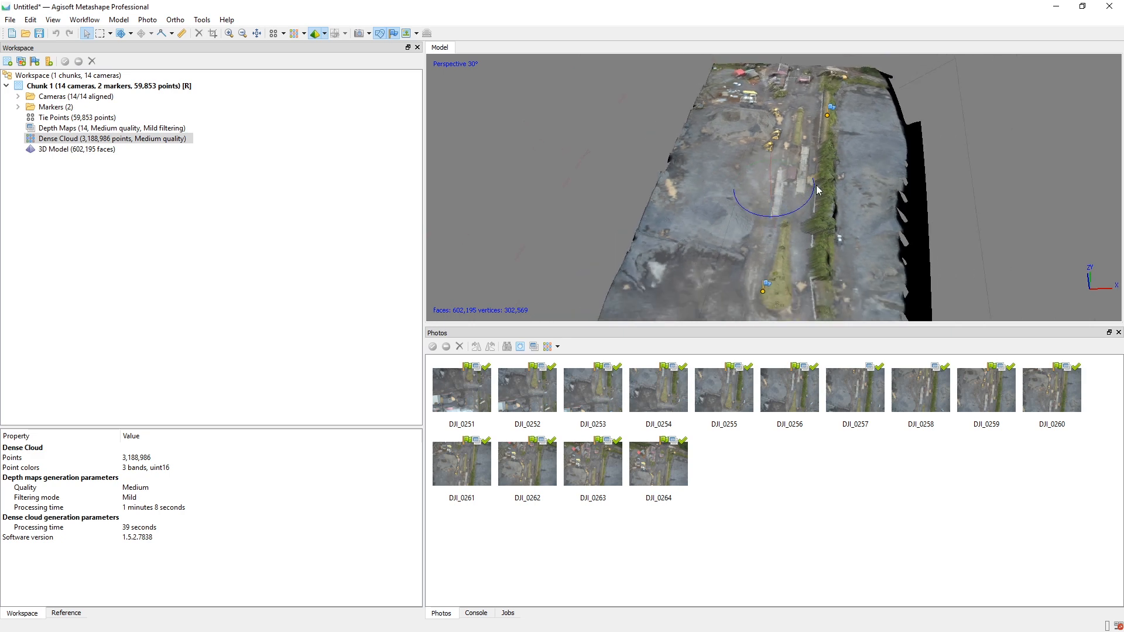
pyautogui.moveTo(775, 169)
pyautogui.mouseDown()
pyautogui.moveTo(807, 169)
pyautogui.moveTo(778, 160)
pyautogui.moveTo(768, 142)
pyautogui.moveTo(771, 153)
pyautogui.mouseUp()
pyautogui.scroll(3, 772, 199)
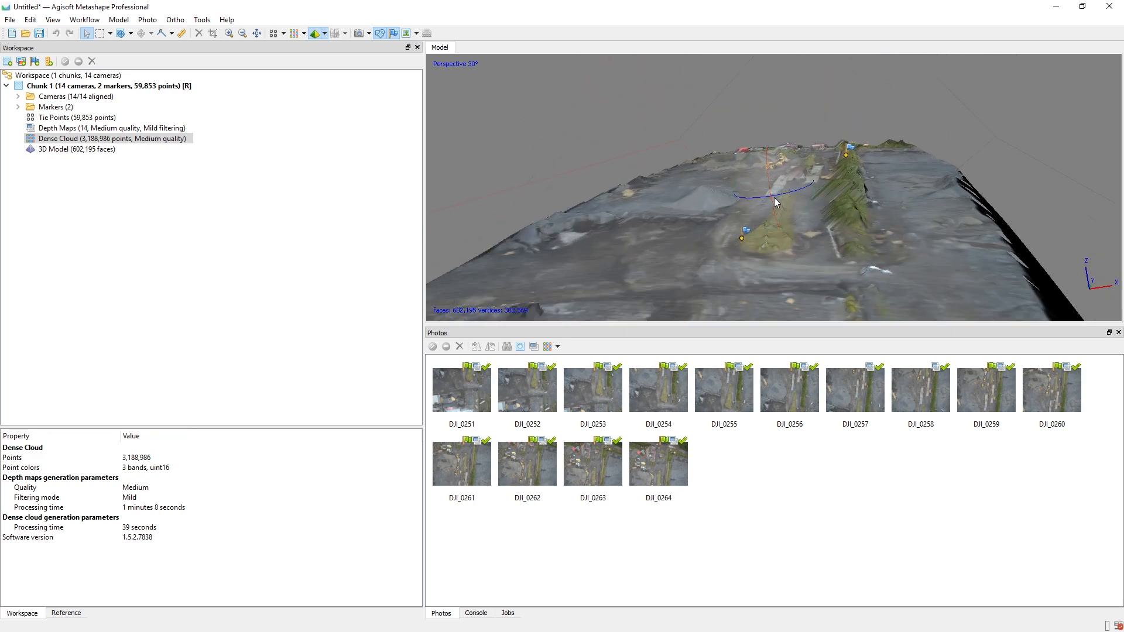
pyautogui.moveTo(771, 200); pyautogui.dragTo(735, 234)
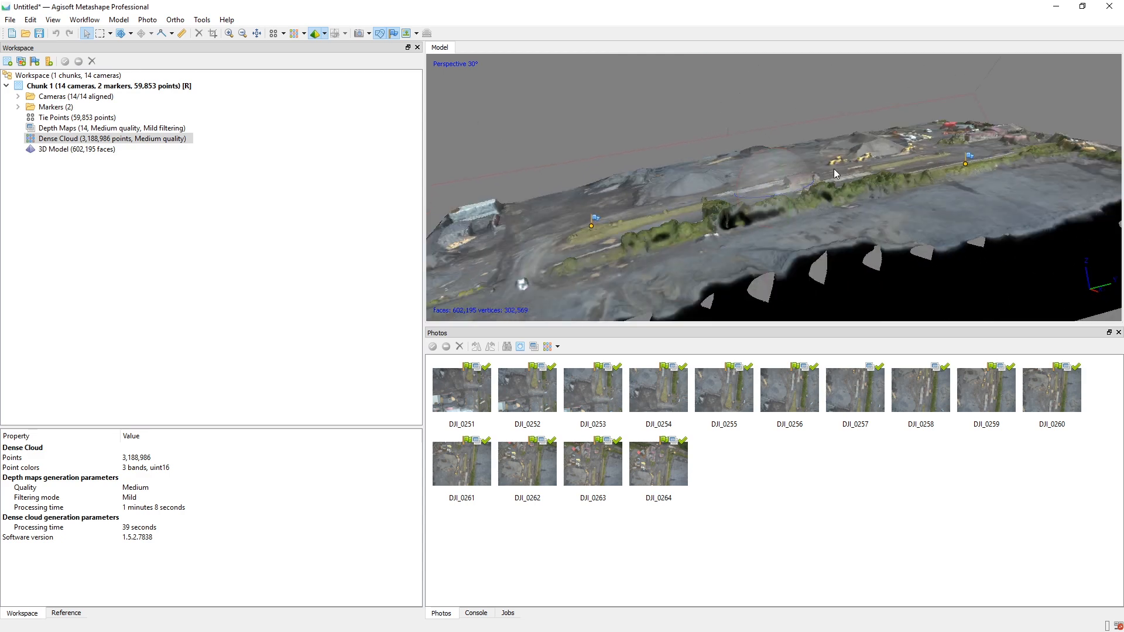
pyautogui.moveTo(779, 162); pyautogui.dragTo(778, 176)
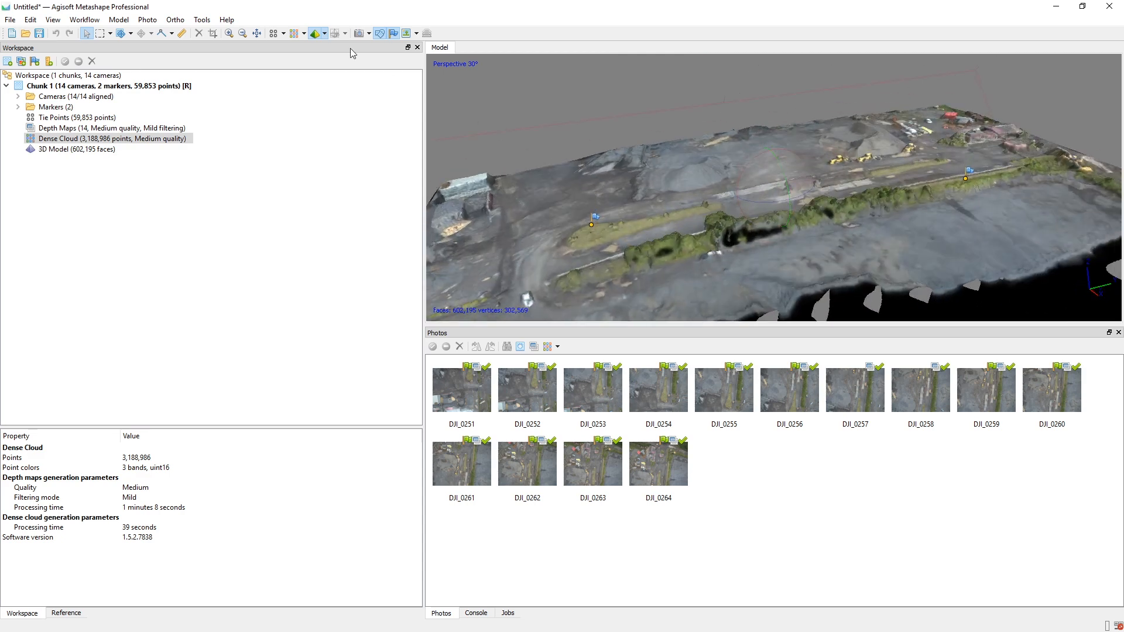
# Display the 3D model as Wireframe and inspect its triangle structure up close
pyautogui.click(324, 33)
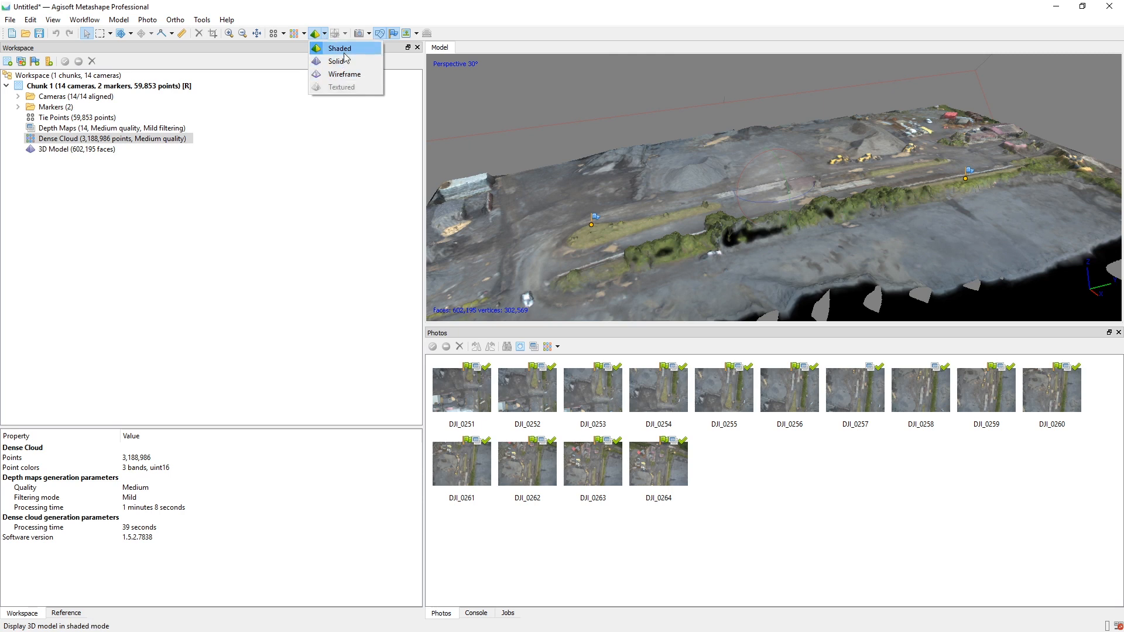
pyautogui.click(346, 74)
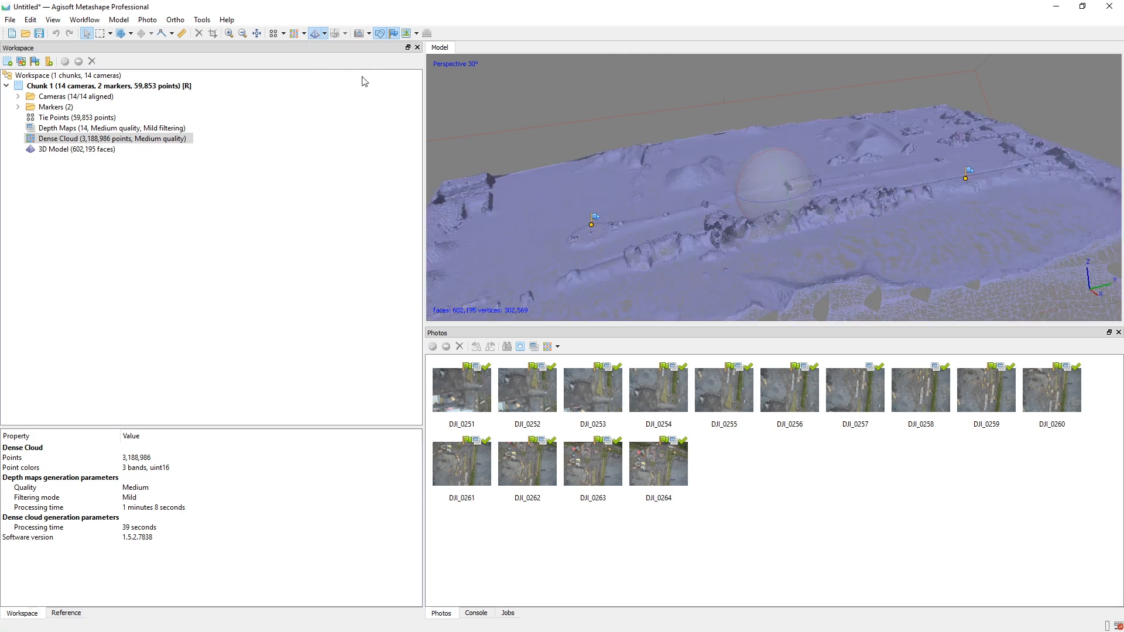
pyautogui.moveTo(768, 180); pyautogui.dragTo(490, 107)
pyautogui.moveTo(699, 164); pyautogui.dragTo(732, 203)
pyautogui.scroll(3, 728, 203)
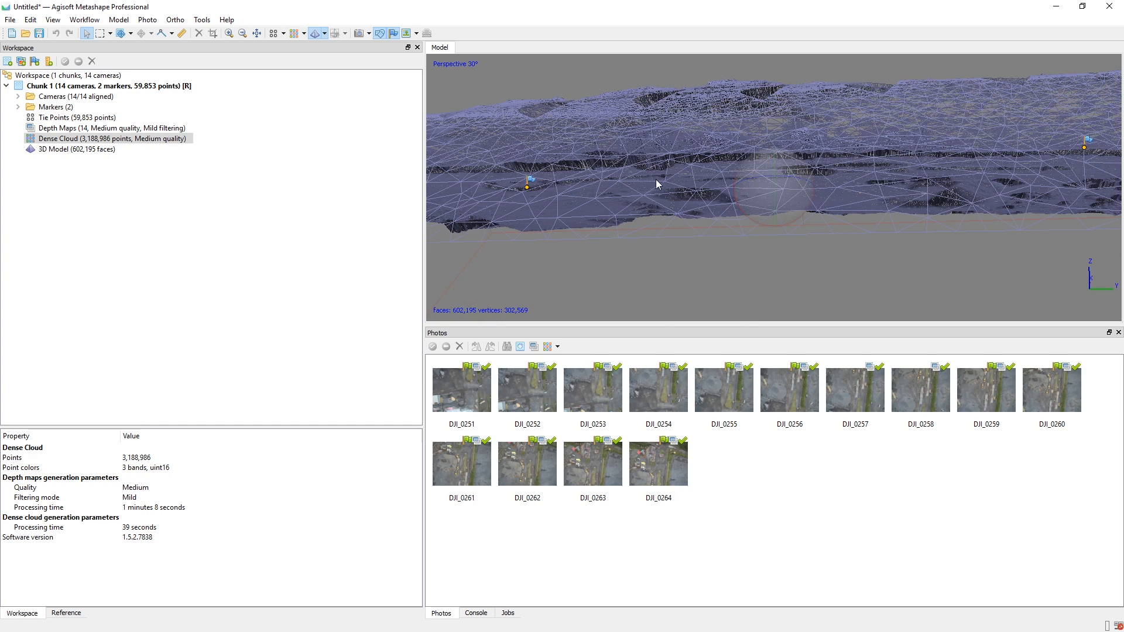
# Preview the 3D model in Solid mode, then return it to Shaded display and view the terrain from above
pyautogui.click(323, 34)
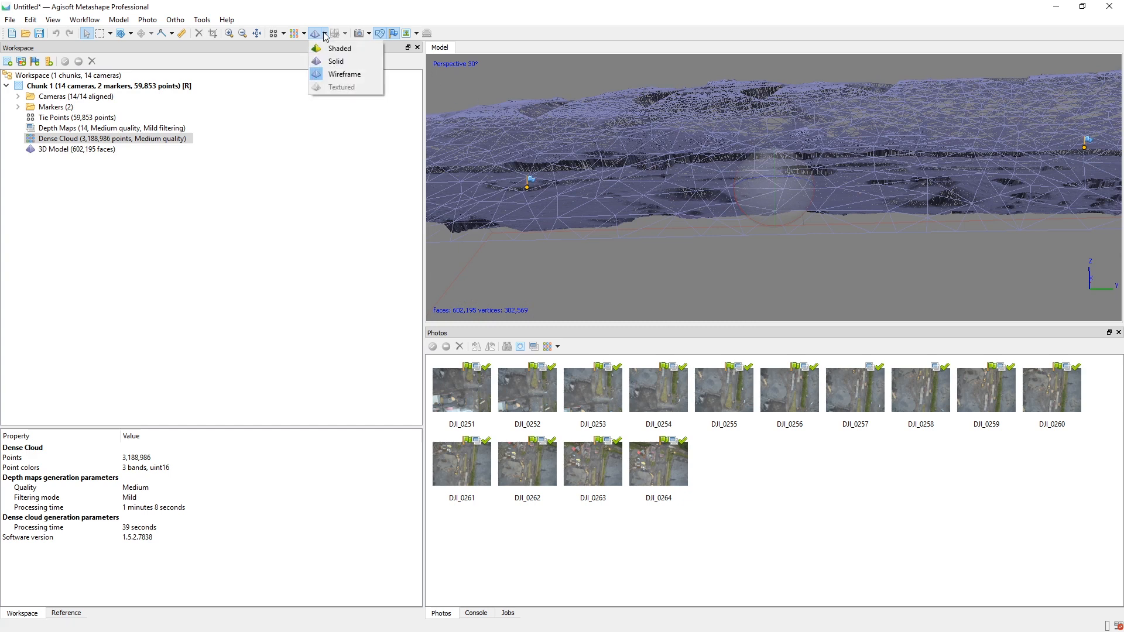
pyautogui.click(338, 64)
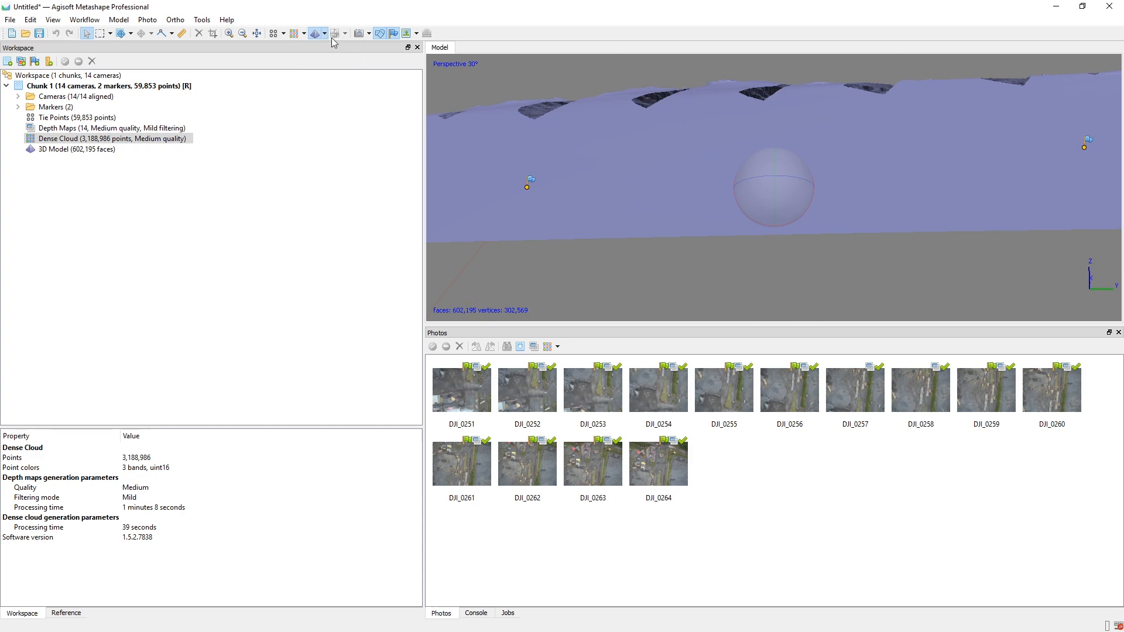
pyautogui.click(324, 34)
pyautogui.click(331, 47)
pyautogui.moveTo(680, 110)
pyautogui.mouseDown()
pyautogui.moveTo(715, 213)
pyautogui.moveTo(863, 148)
pyautogui.moveTo(785, 193)
pyautogui.moveTo(815, 166)
pyautogui.moveTo(754, 159)
pyautogui.mouseUp()
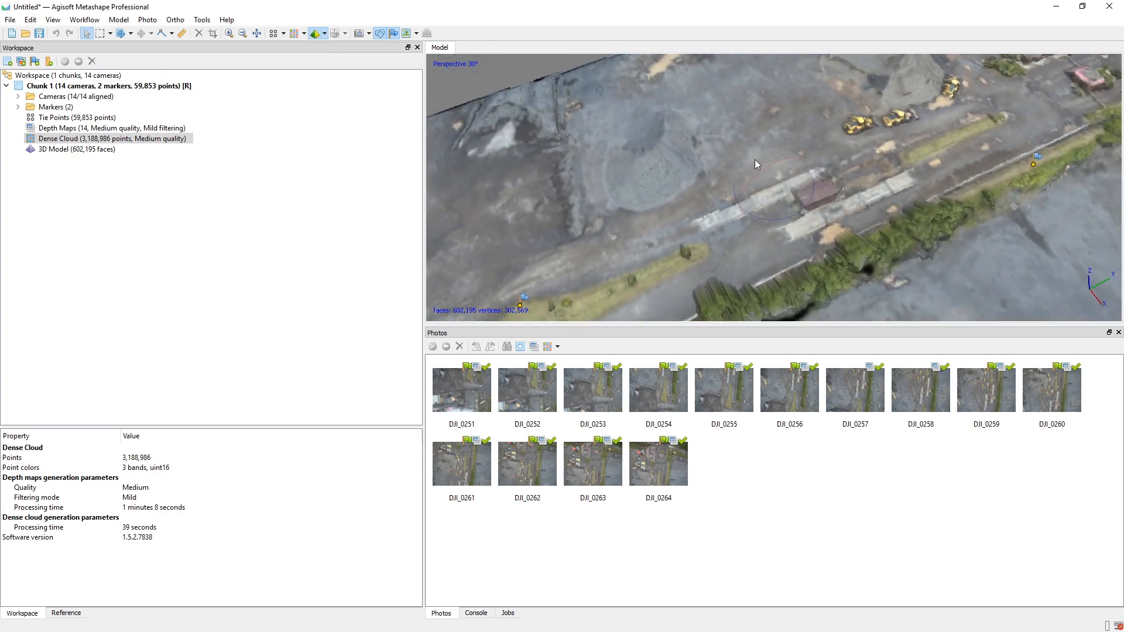
# Build a texture for the 3D model with Orthophoto mapping, Mosaic (default) blending and a texture size of 4096
pyautogui.click(85, 20)
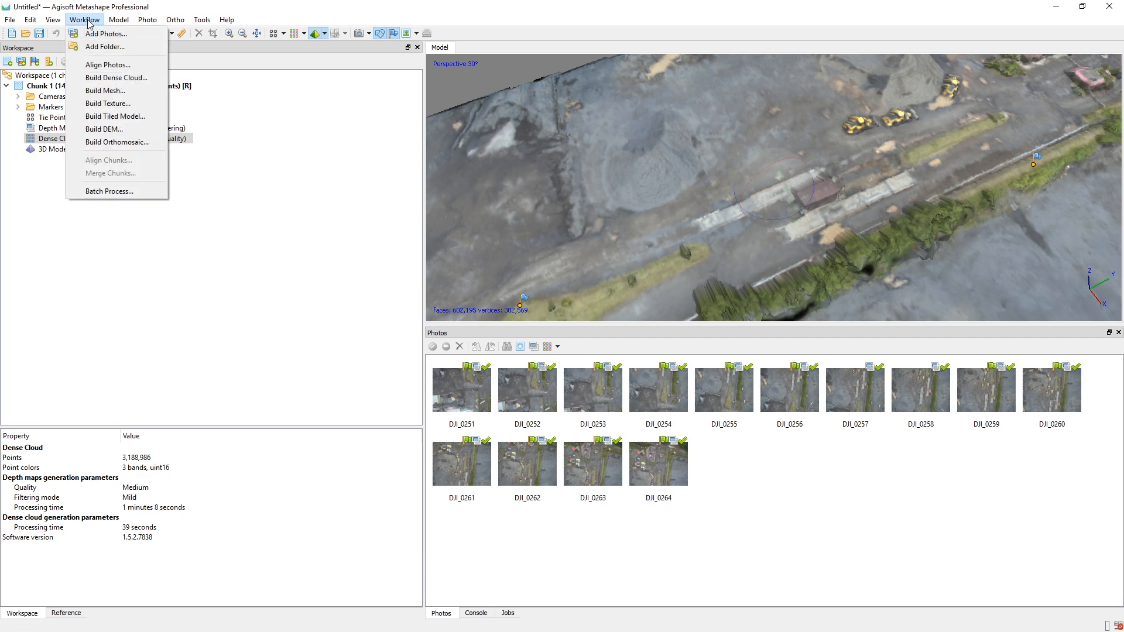
pyautogui.click(118, 104)
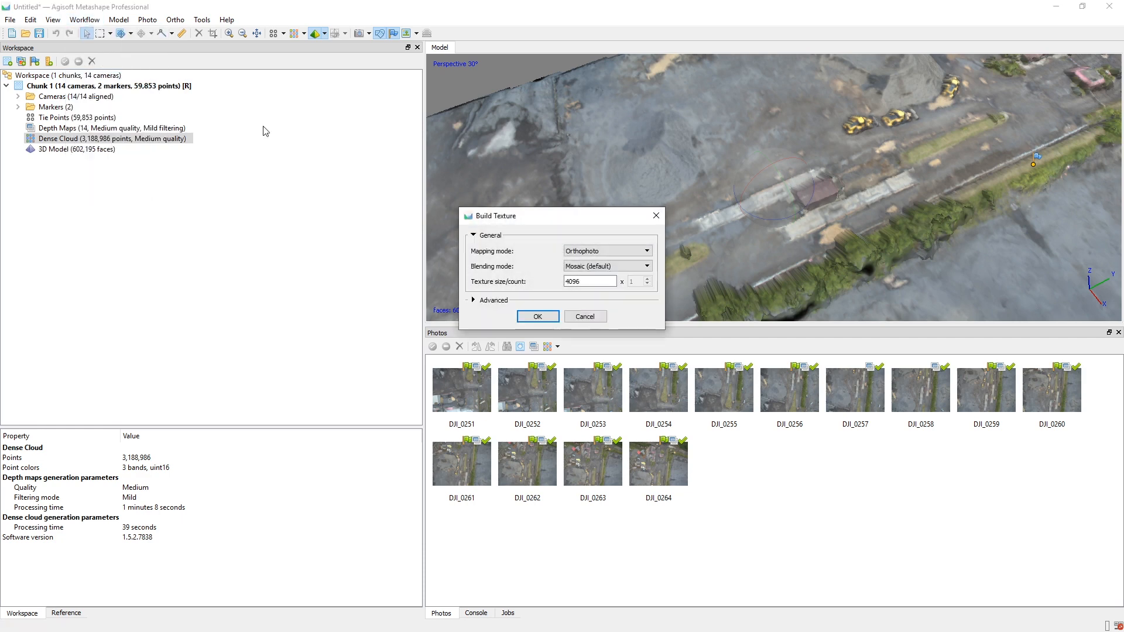
pyautogui.click(609, 251)
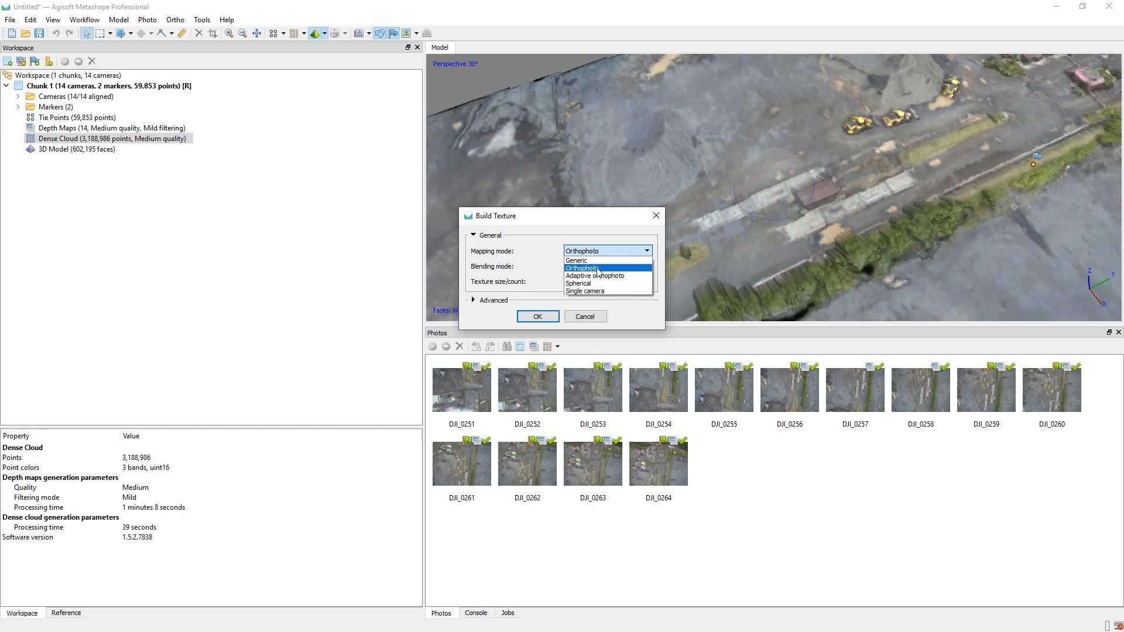
pyautogui.click(601, 270)
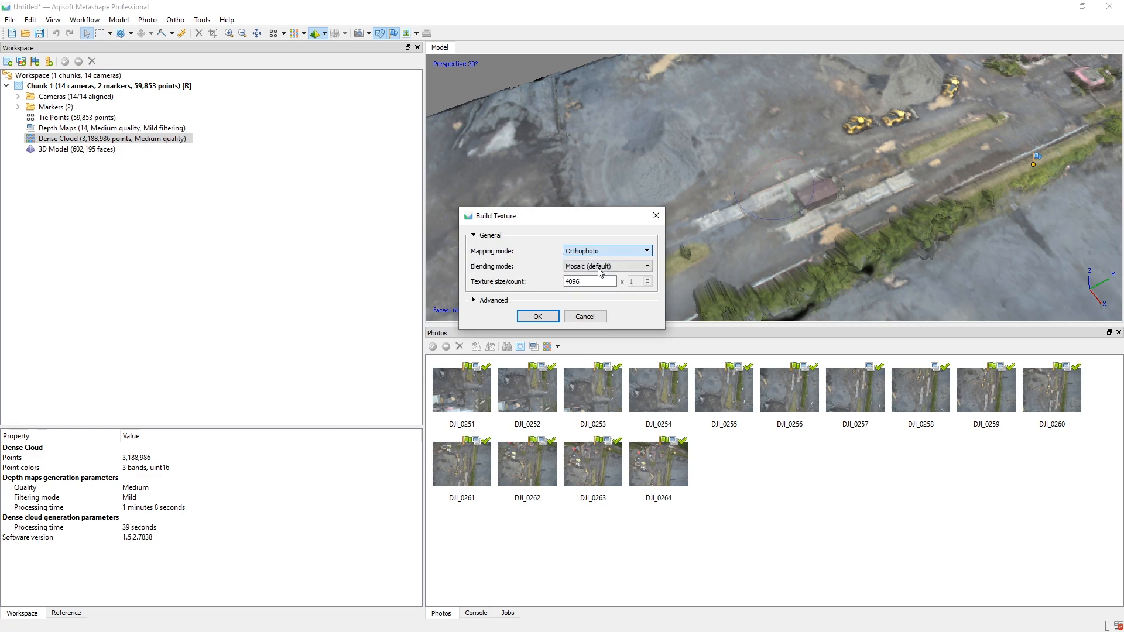
pyautogui.click(538, 316)
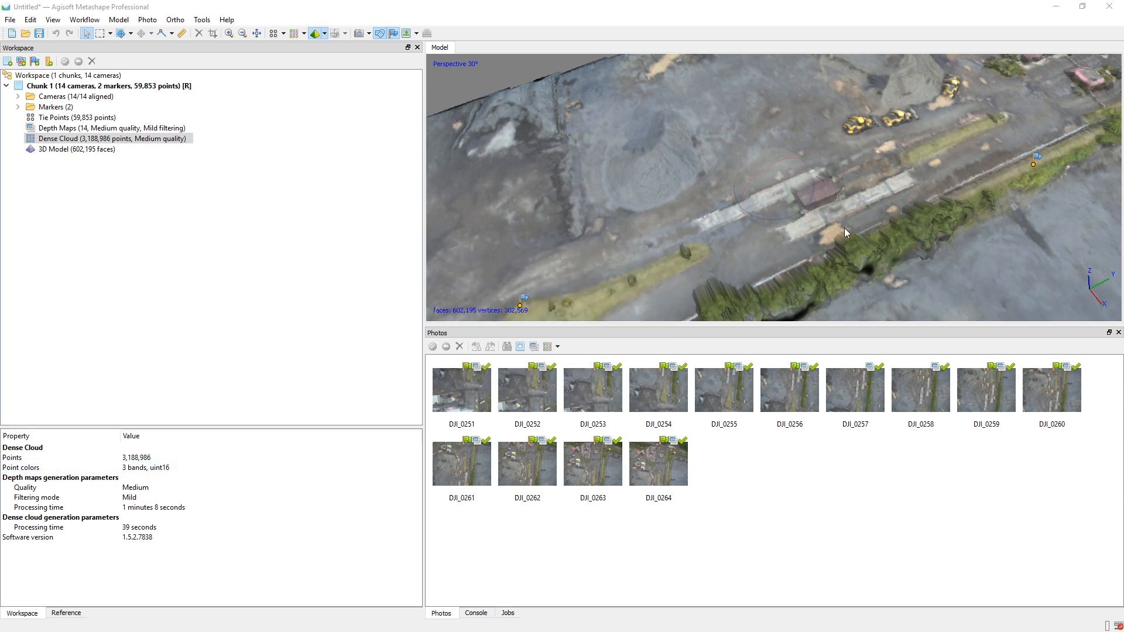
# Display the 3D model as Textured and examine the terrain, vegetation strip, buildings and outer edges both close up and as a whole
pyautogui.click(325, 33)
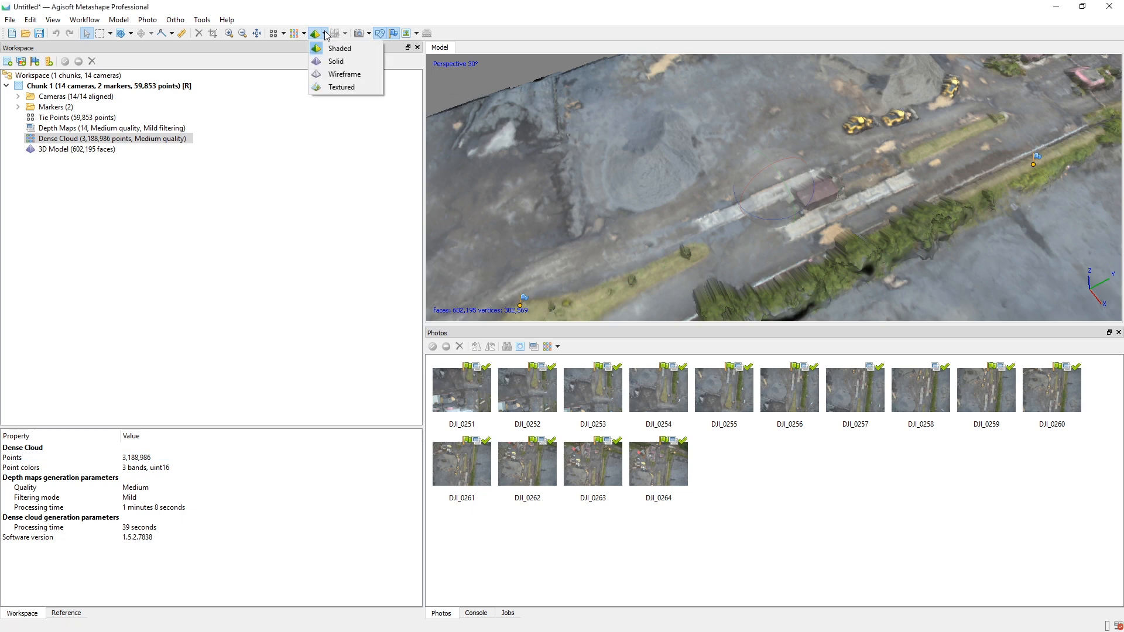
pyautogui.click(351, 88)
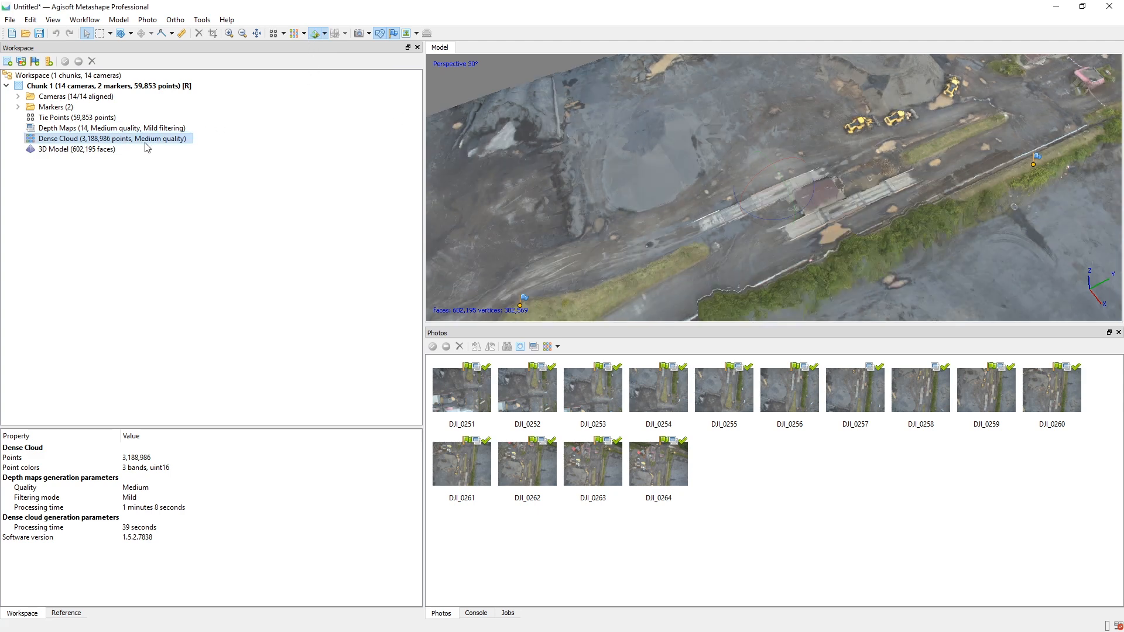
pyautogui.moveTo(791, 252); pyautogui.dragTo(904, 131)
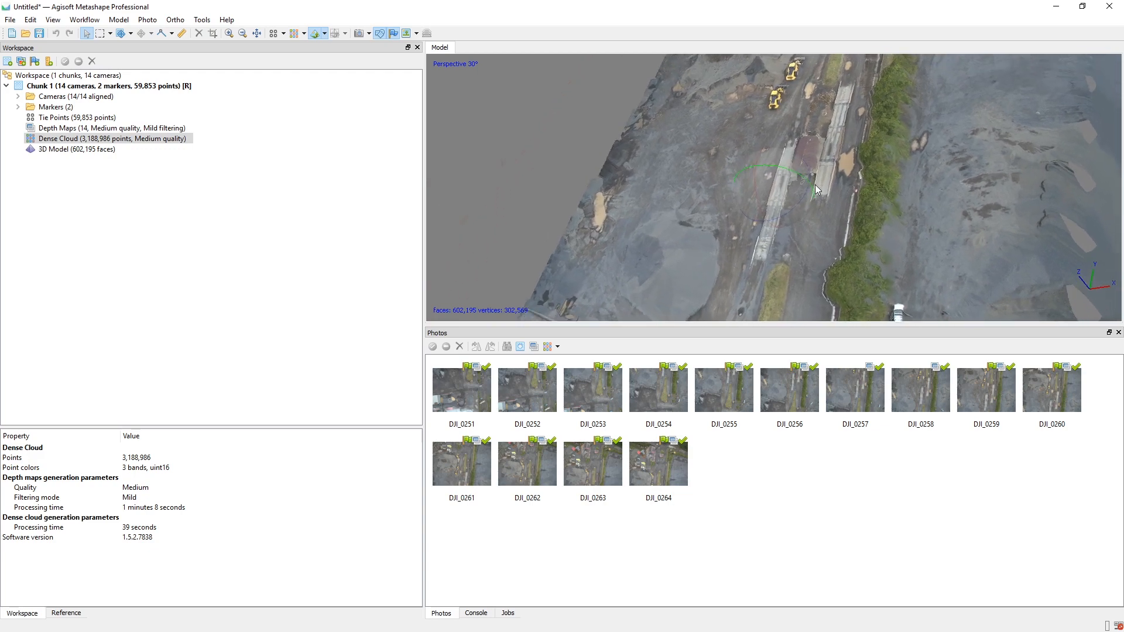
pyautogui.scroll(4, 784, 187)
pyautogui.moveTo(782, 187)
pyautogui.mouseDown()
pyautogui.moveTo(795, 199)
pyautogui.moveTo(825, 154)
pyautogui.moveTo(764, 202)
pyautogui.moveTo(807, 180)
pyautogui.moveTo(783, 195)
pyautogui.mouseUp()
pyautogui.scroll(-8, 825, 155)
pyautogui.scroll(5, 662, 152)
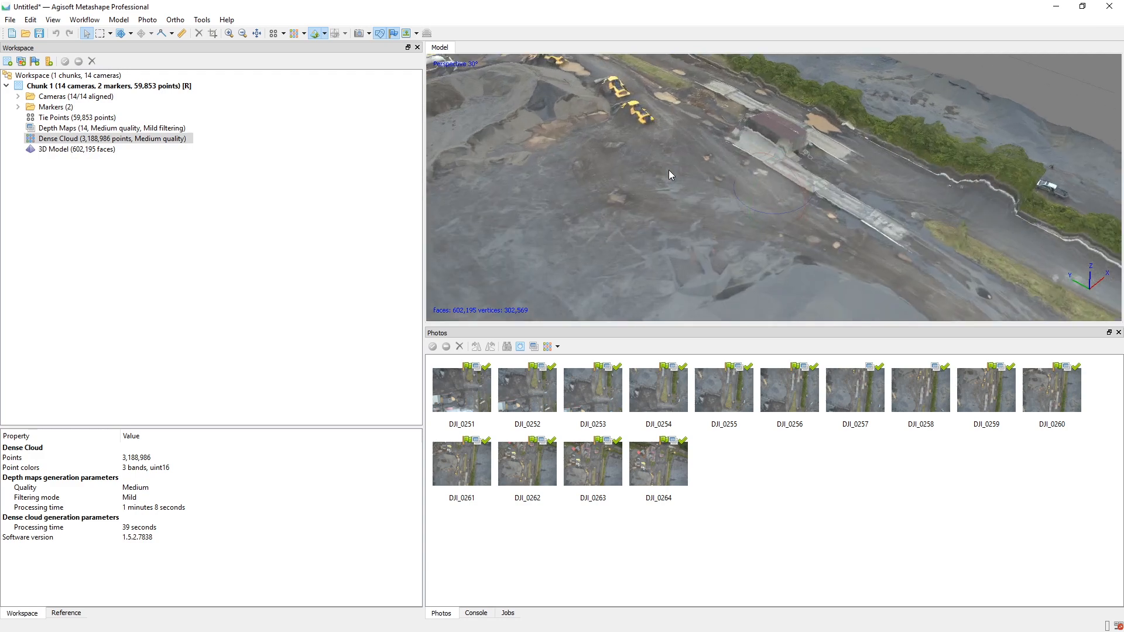
pyautogui.scroll(-6, 669, 169)
pyautogui.scroll(-3, 859, 230)
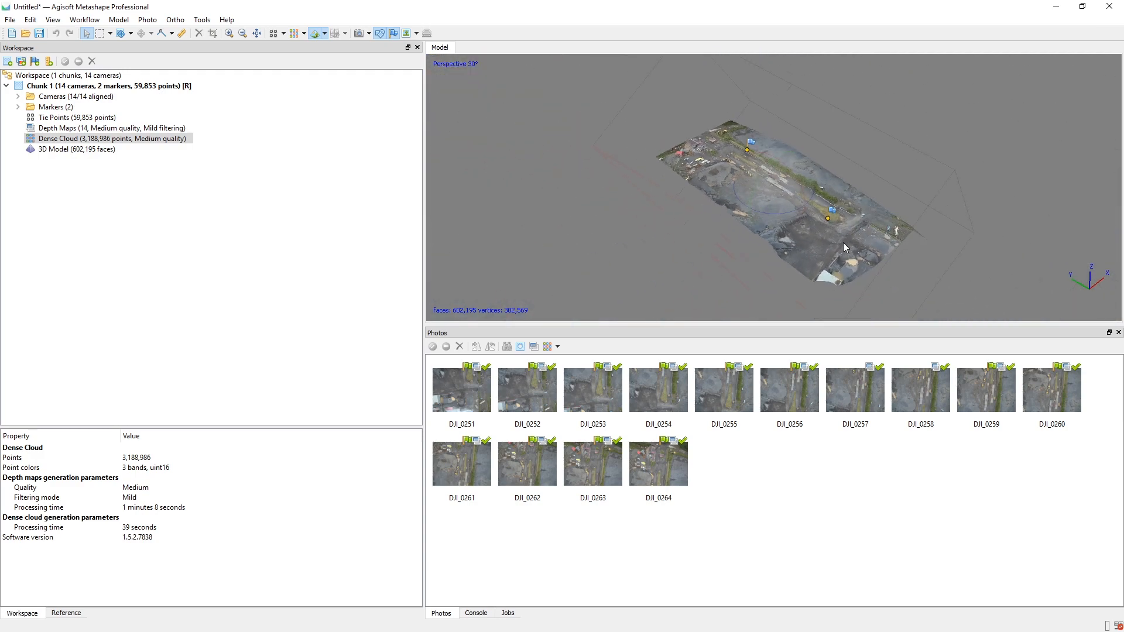
pyautogui.moveTo(843, 243); pyautogui.dragTo(826, 241)
pyautogui.moveTo(774, 185); pyautogui.dragTo(794, 278)
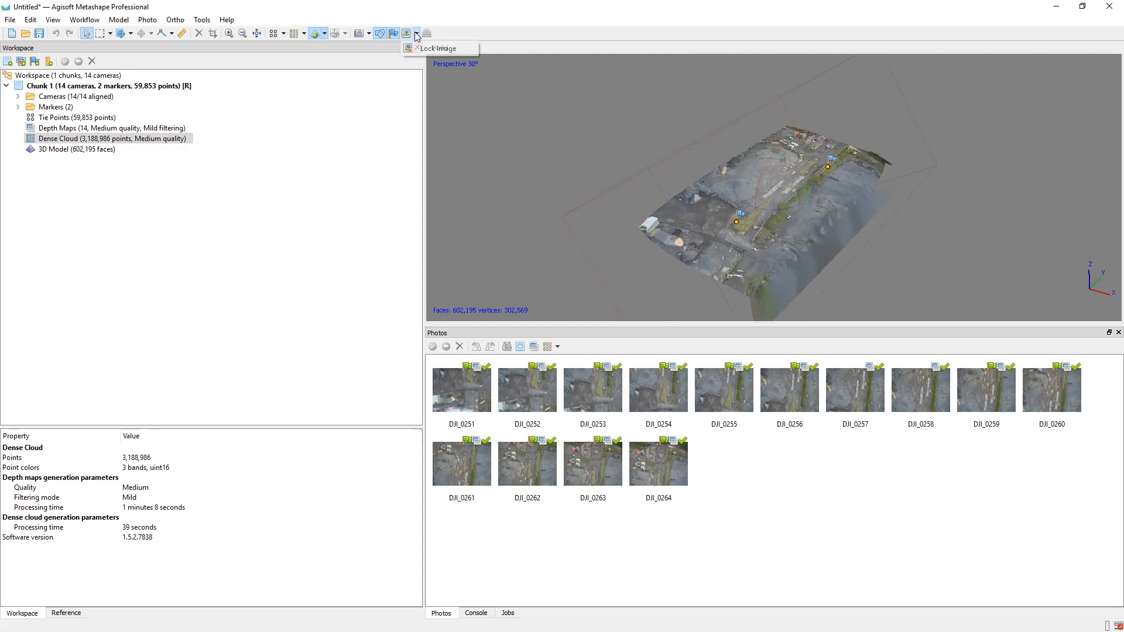
# Show the camera positions above the textured model and view them from a low side angle
pyautogui.click(359, 35)
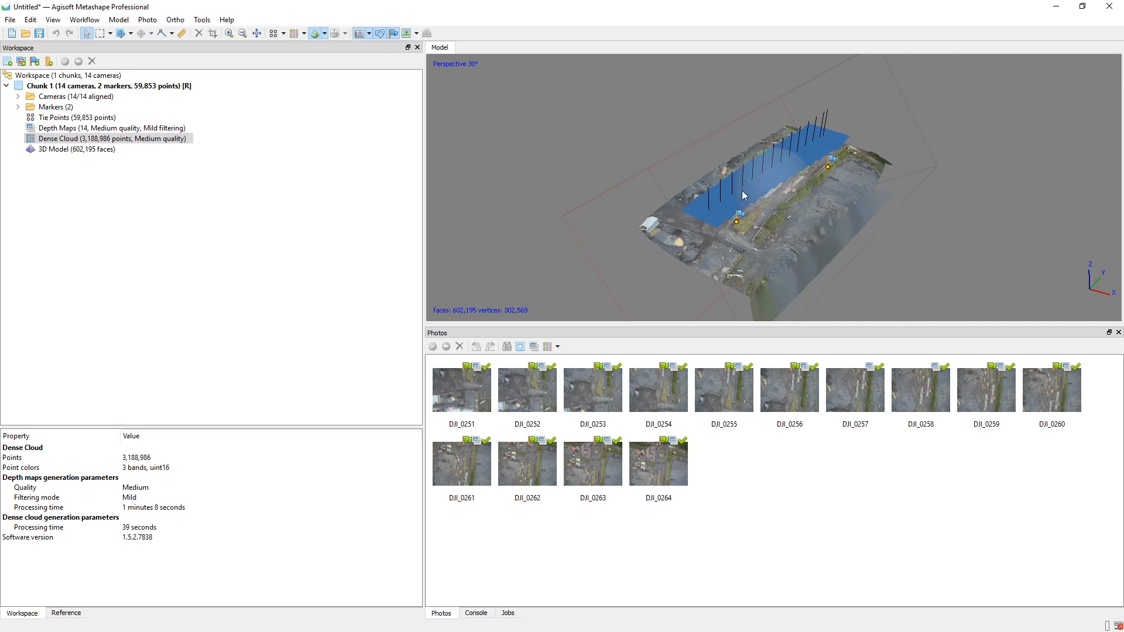
pyautogui.moveTo(757, 190)
pyautogui.mouseDown()
pyautogui.moveTo(764, 177)
pyautogui.moveTo(751, 185)
pyautogui.mouseUp()
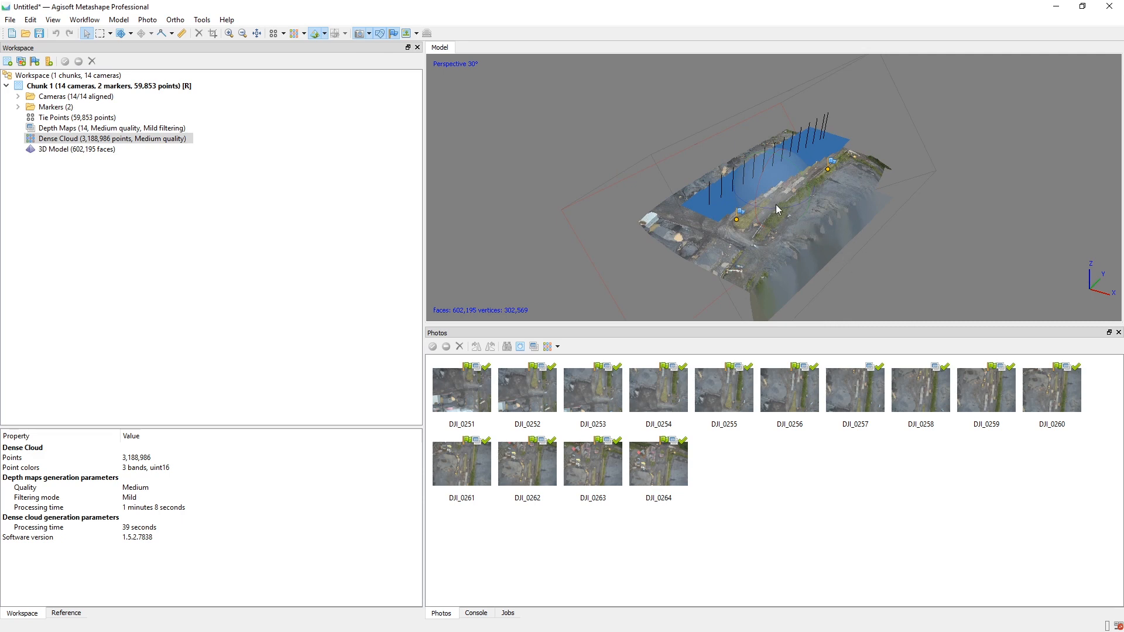
pyautogui.moveTo(775, 205)
pyautogui.mouseDown()
pyautogui.moveTo(793, 220)
pyautogui.moveTo(778, 197)
pyautogui.mouseUp()
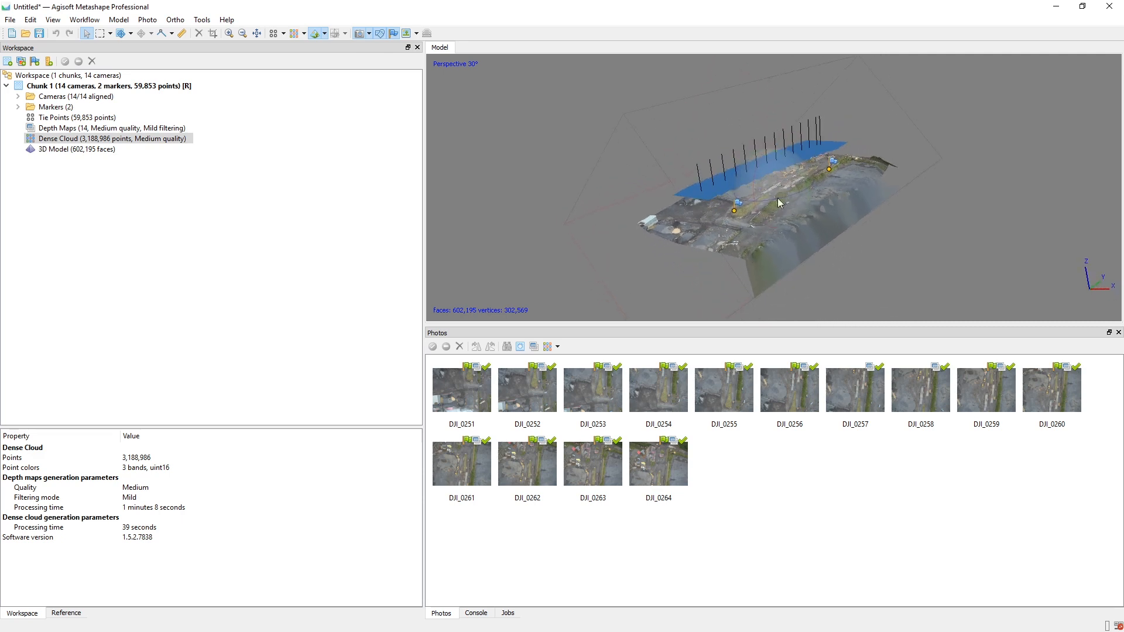
# Select the aligned photos DJI_0251 to DJI_0264 individually to identify where each camera sits above the terrain
pyautogui.click(659, 466)
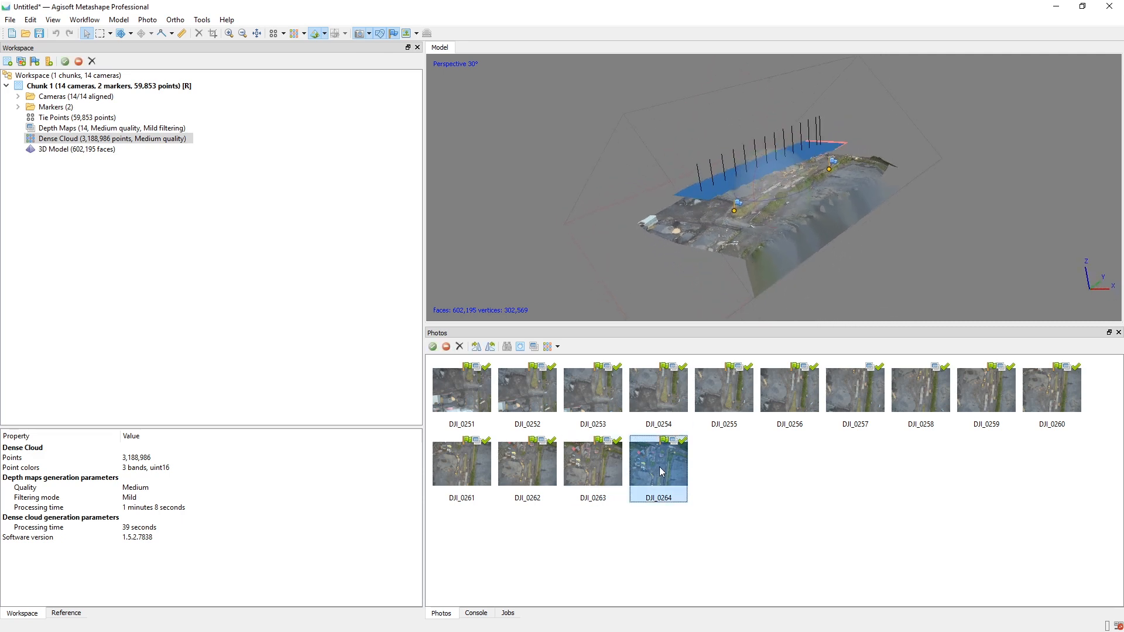
pyautogui.click(592, 474)
pyautogui.click(527, 470)
pyautogui.click(485, 468)
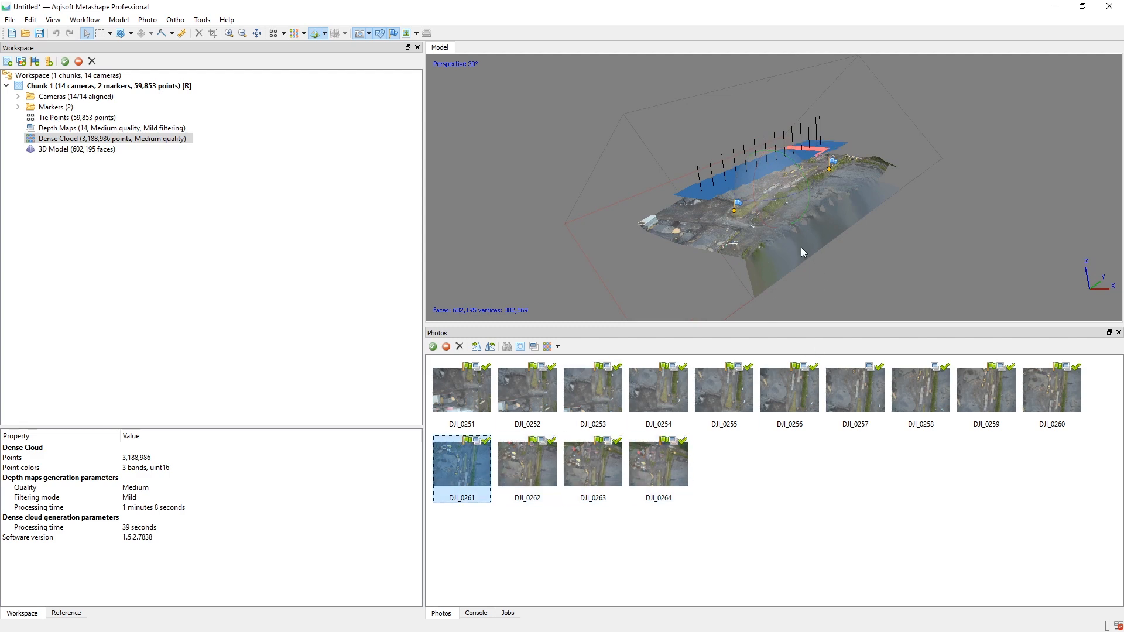
pyautogui.moveTo(750, 218); pyautogui.dragTo(741, 226)
pyautogui.click(483, 392)
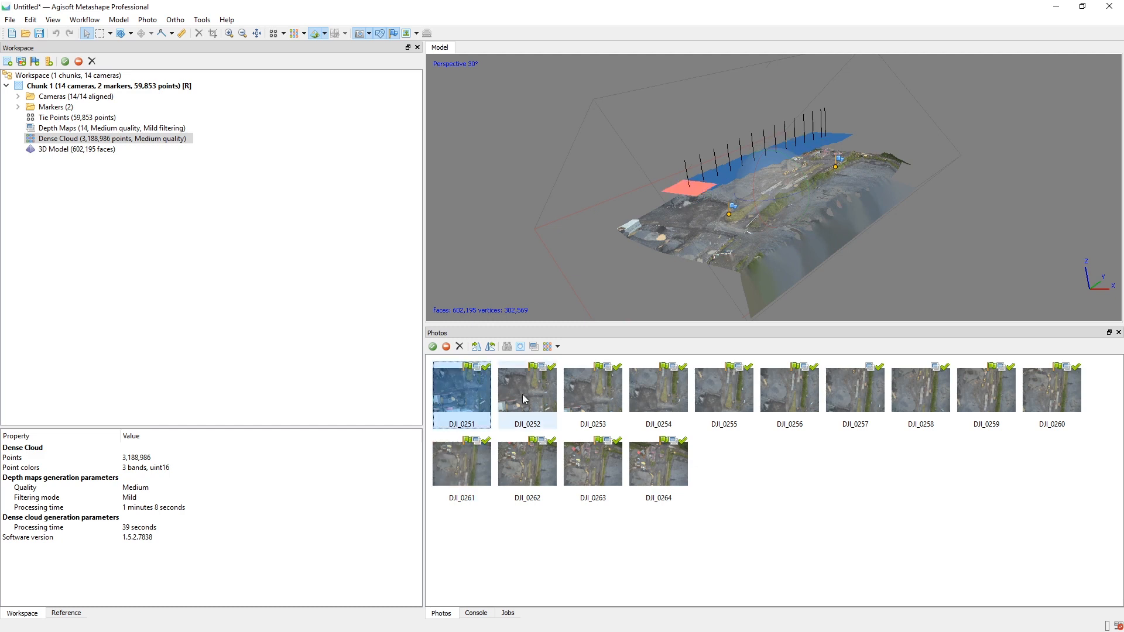
pyautogui.click(522, 394)
pyautogui.click(578, 402)
pyautogui.click(679, 407)
pyautogui.click(718, 396)
pyautogui.click(802, 397)
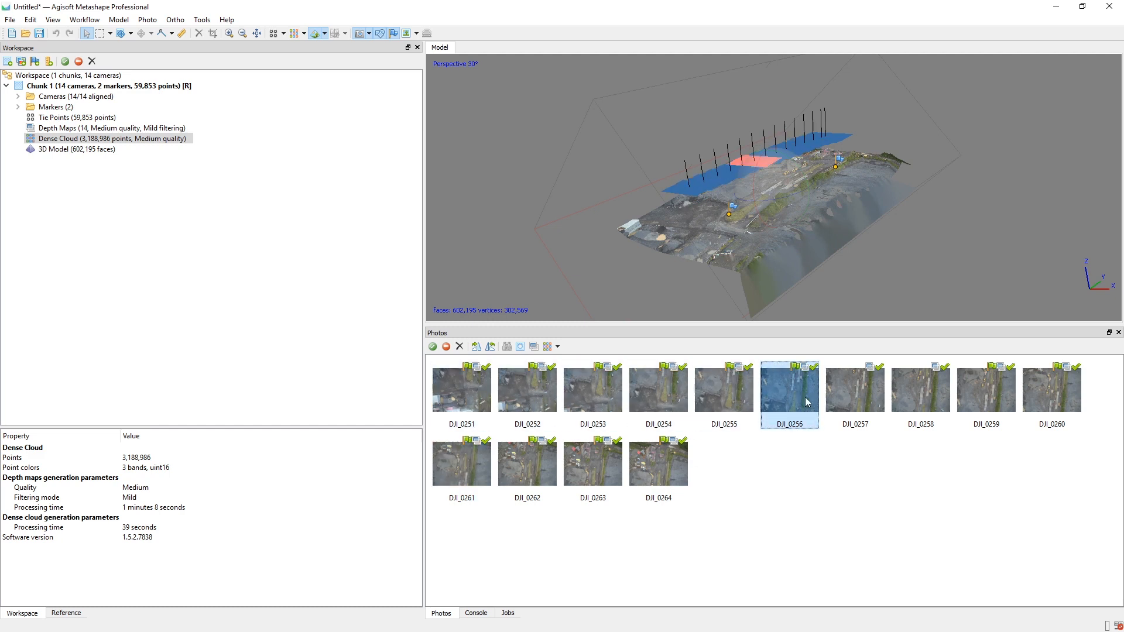
pyautogui.click(856, 404)
pyautogui.click(918, 393)
pyautogui.click(979, 396)
pyautogui.click(1049, 394)
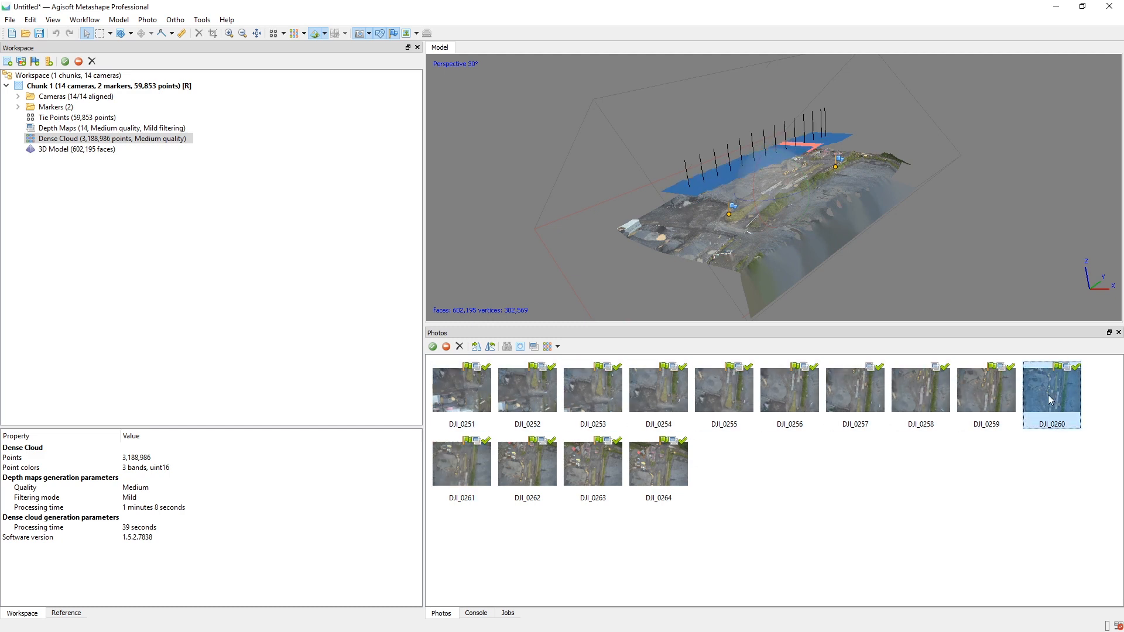
pyautogui.click(656, 475)
pyautogui.click(571, 466)
pyautogui.click(527, 465)
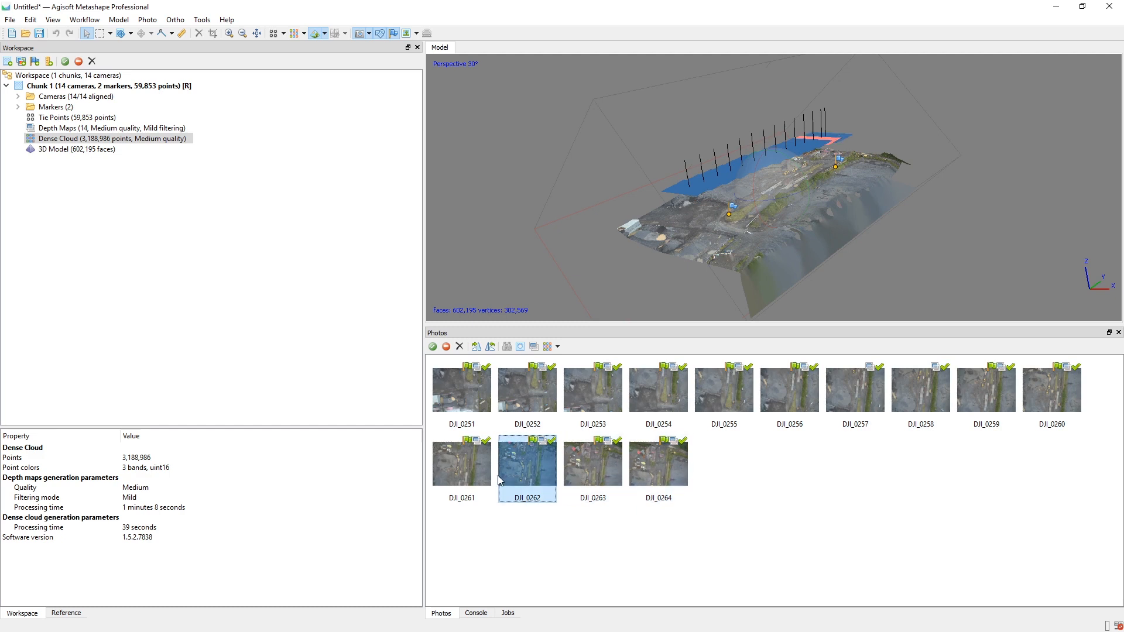
pyautogui.click(463, 465)
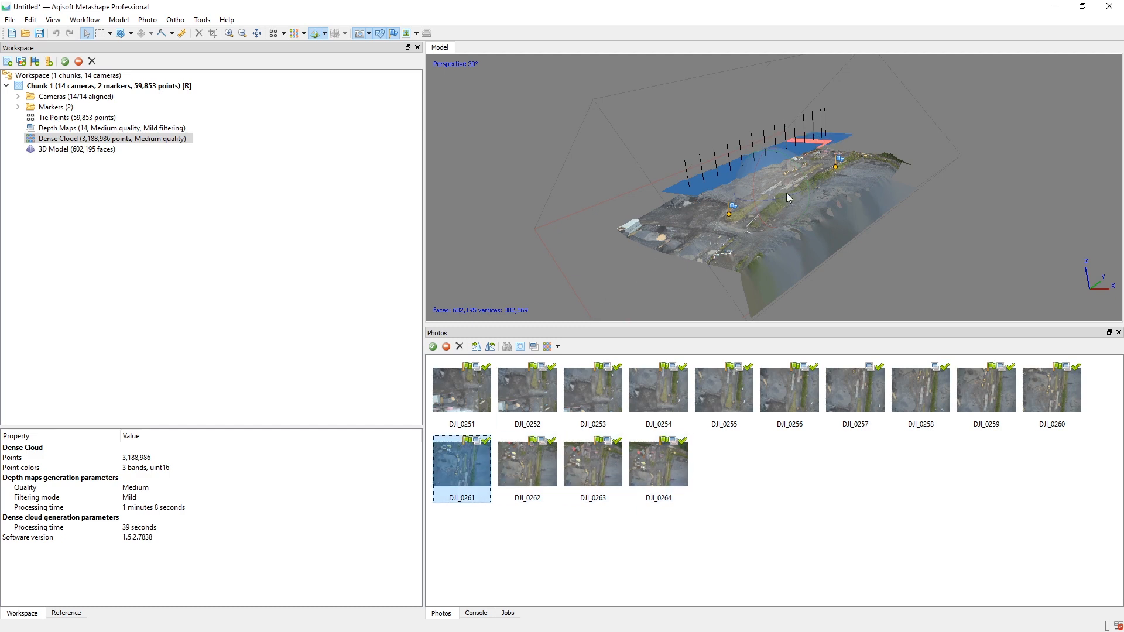
pyautogui.moveTo(803, 180)
pyautogui.mouseDown()
pyautogui.moveTo(814, 202)
pyautogui.moveTo(792, 195)
pyautogui.mouseUp()
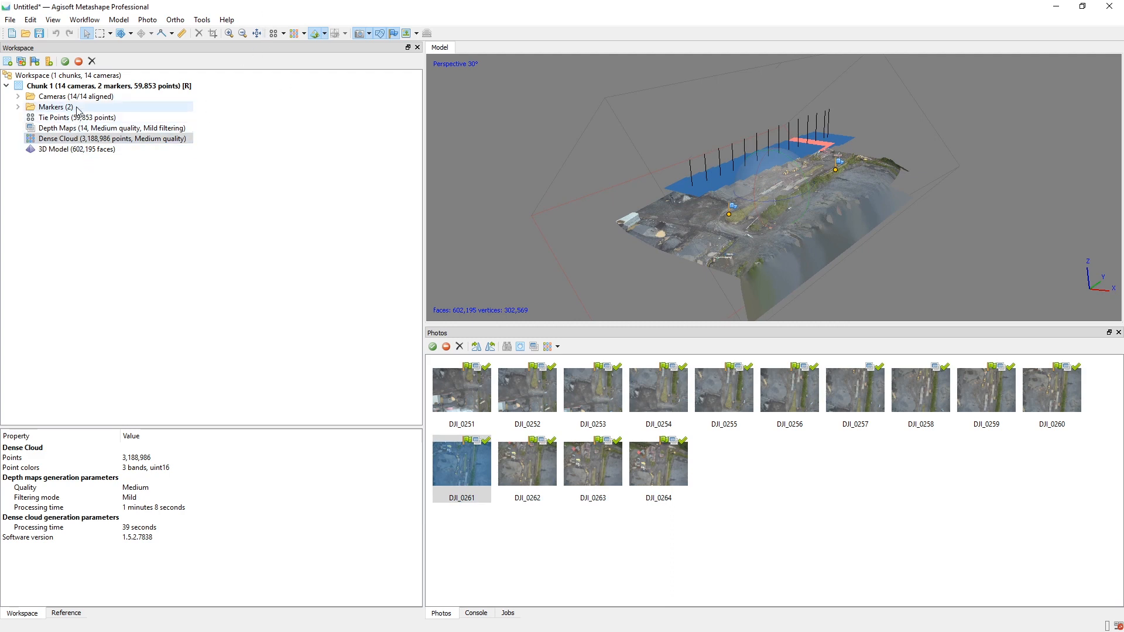
pyautogui.click(202, 21)
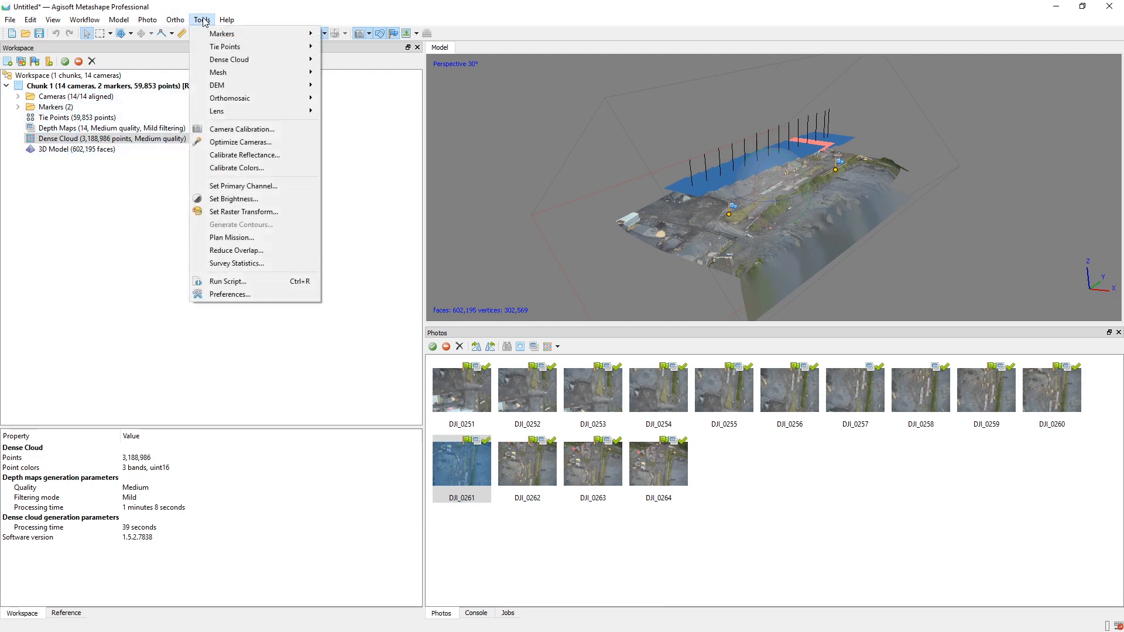
pyautogui.click(115, 175)
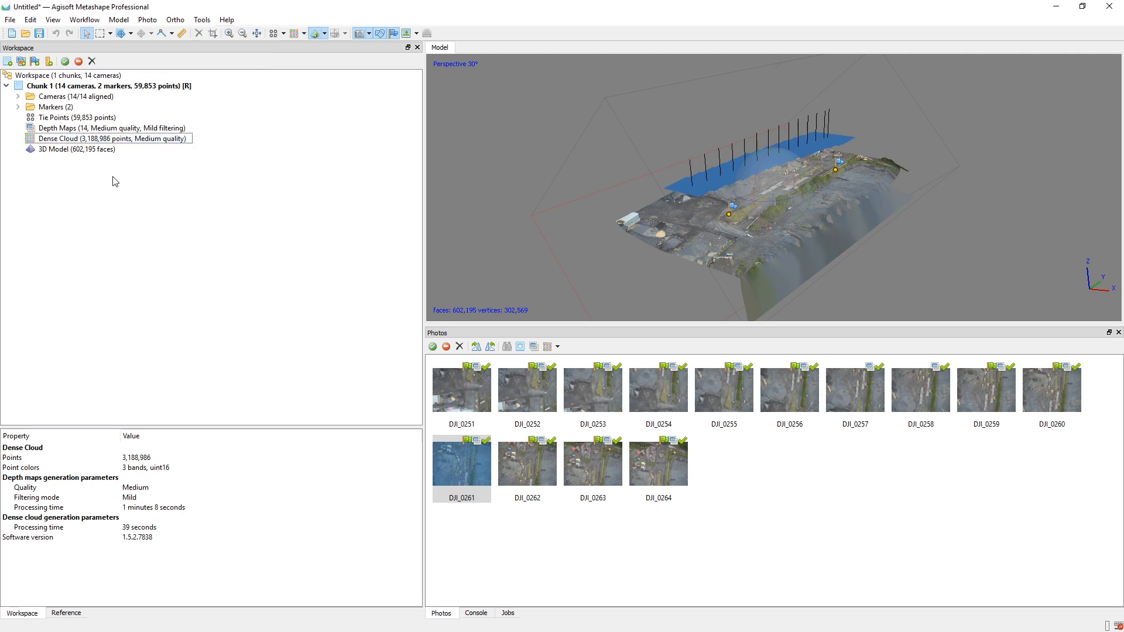
pyautogui.click(206, 20)
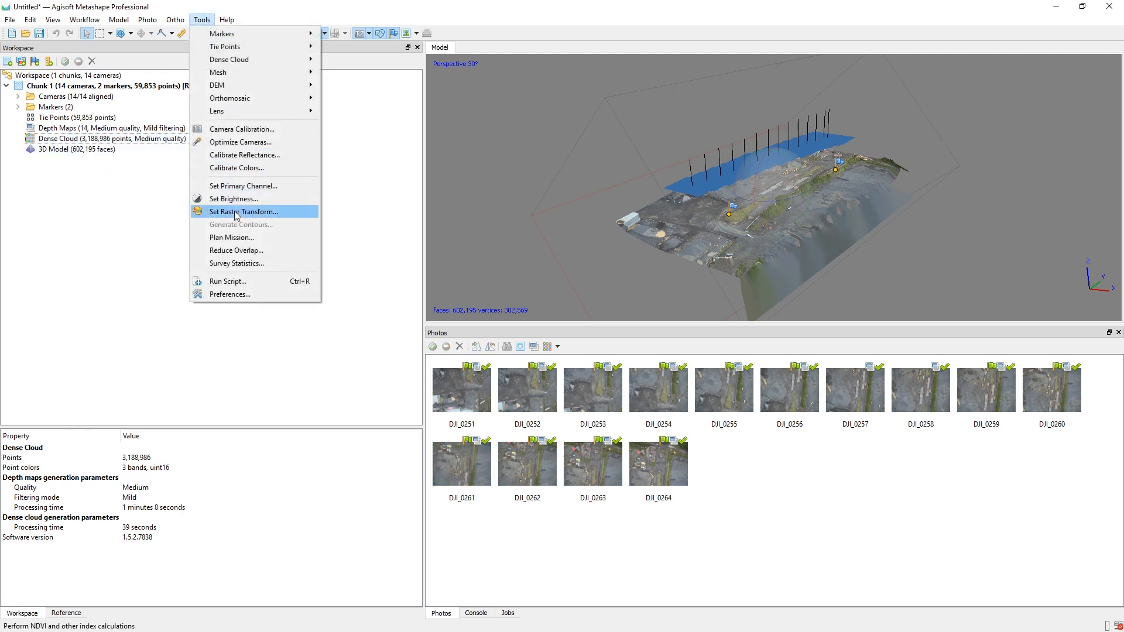
pyautogui.click(114, 166)
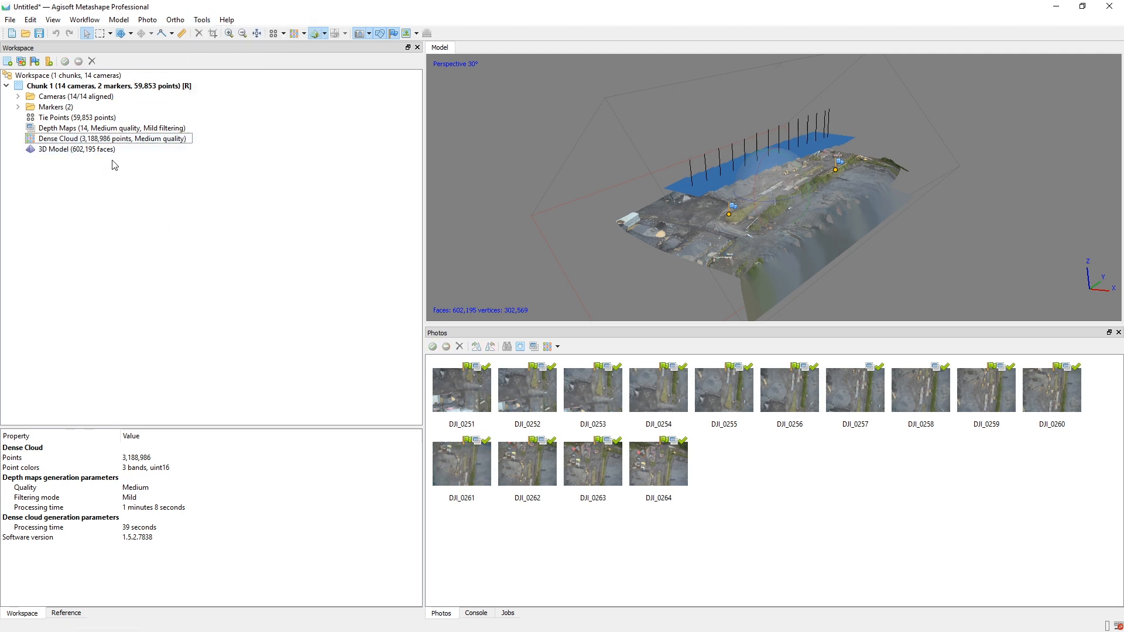
# Try to build a DEM from the dense cloud with Enabled (default) interpolation and Setup boundaries on, comparing the available source data options
pyautogui.click(85, 20)
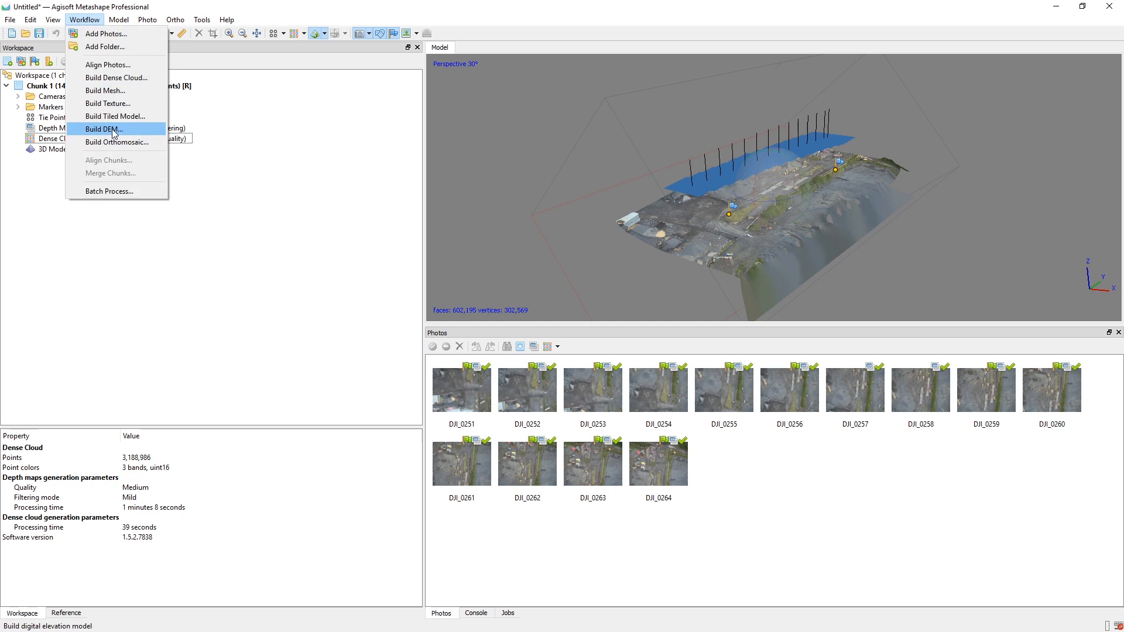
pyautogui.click(114, 132)
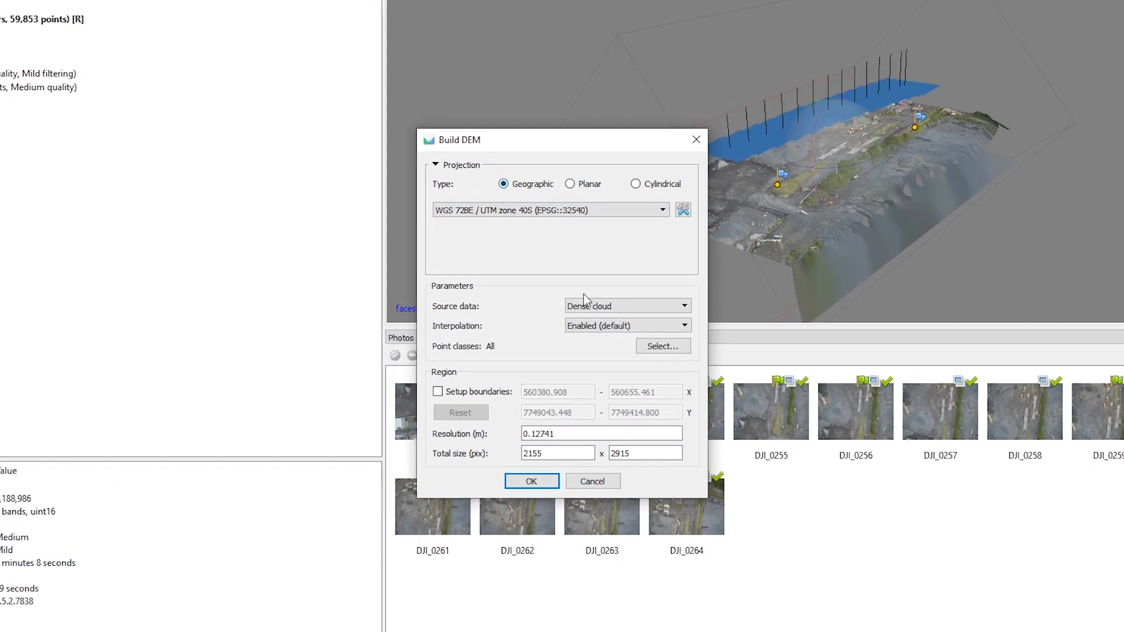
pyautogui.click(607, 309)
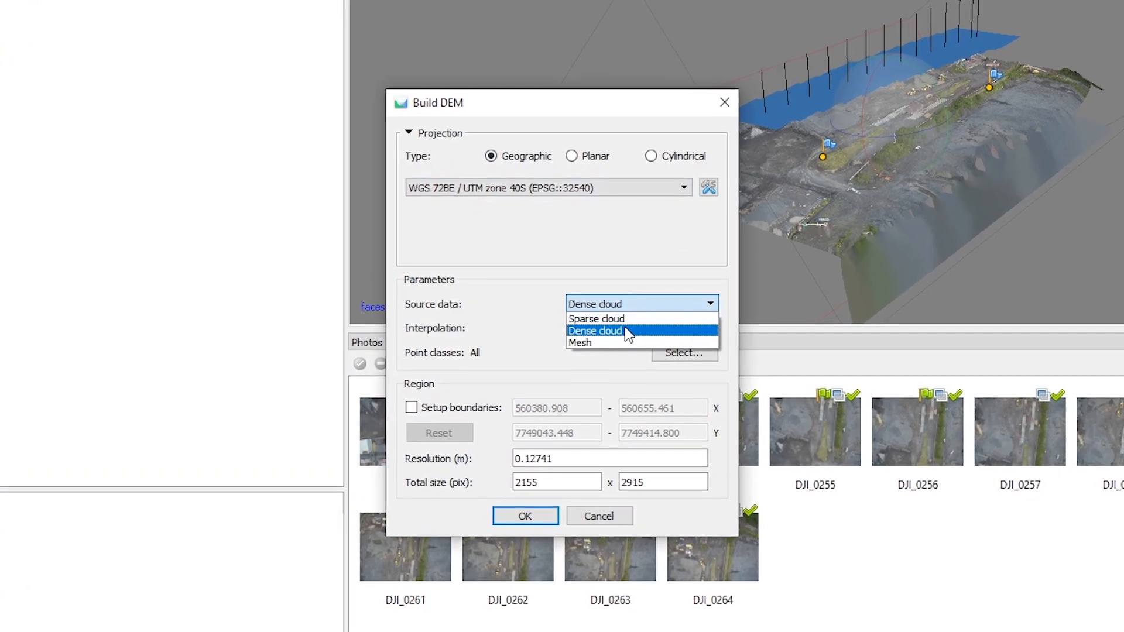
pyautogui.click(630, 332)
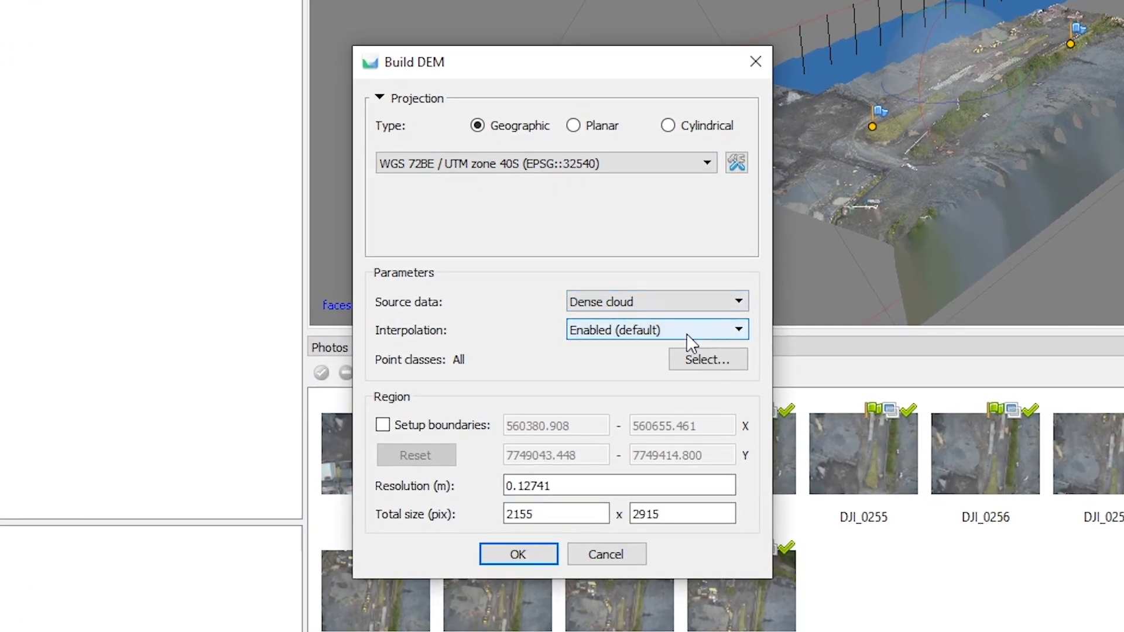
pyautogui.click(674, 304)
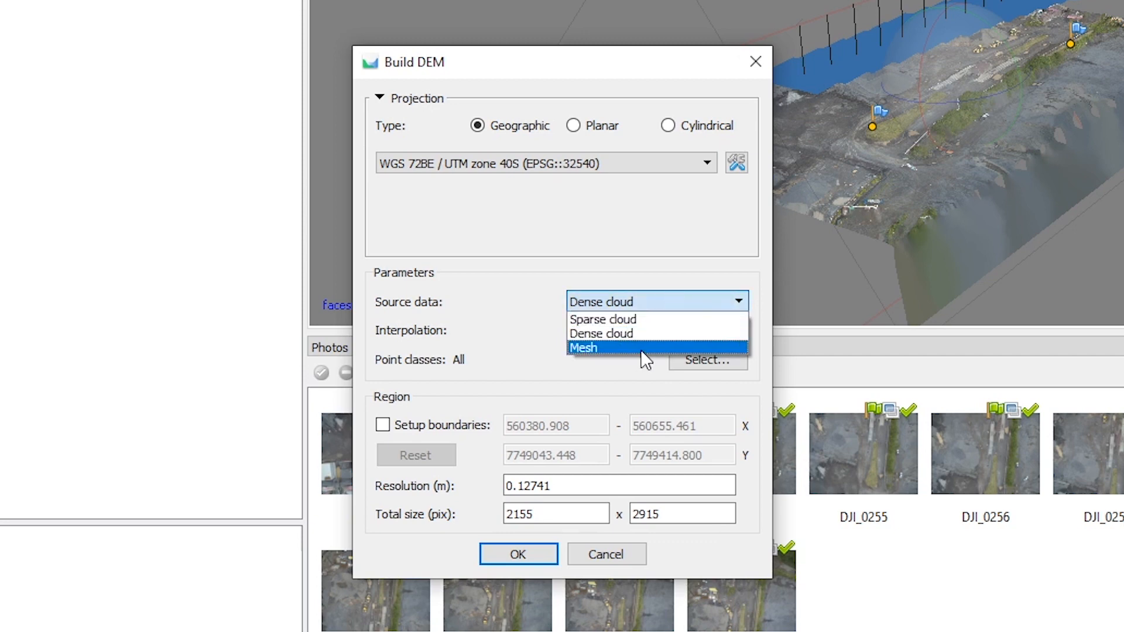
pyautogui.click(641, 347)
pyautogui.click(663, 301)
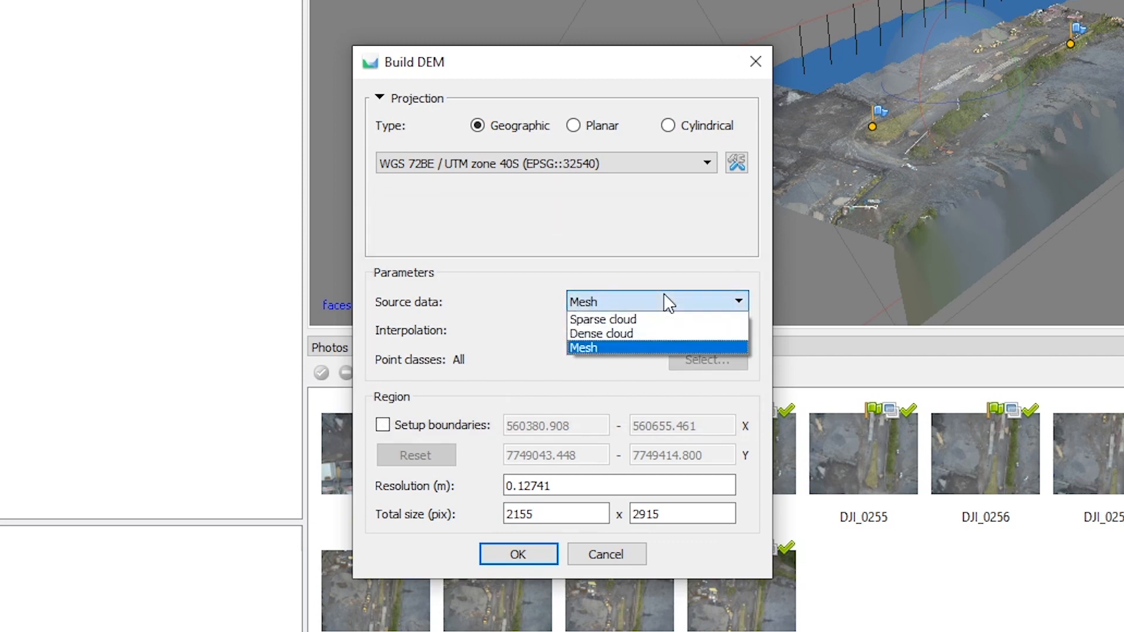
pyautogui.click(658, 335)
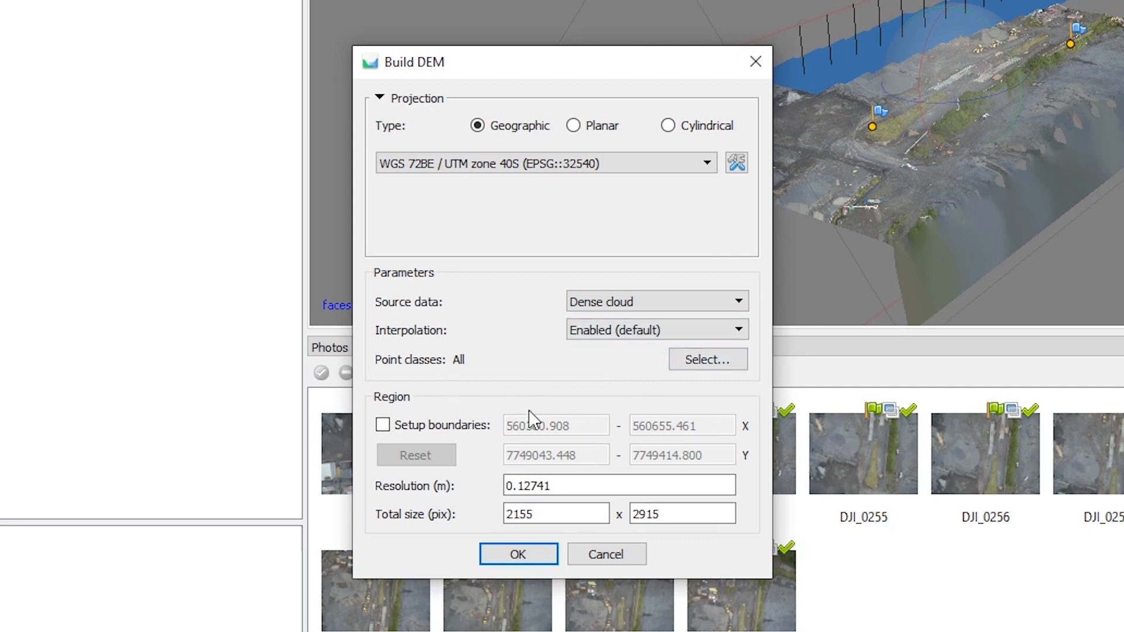
pyautogui.click(382, 426)
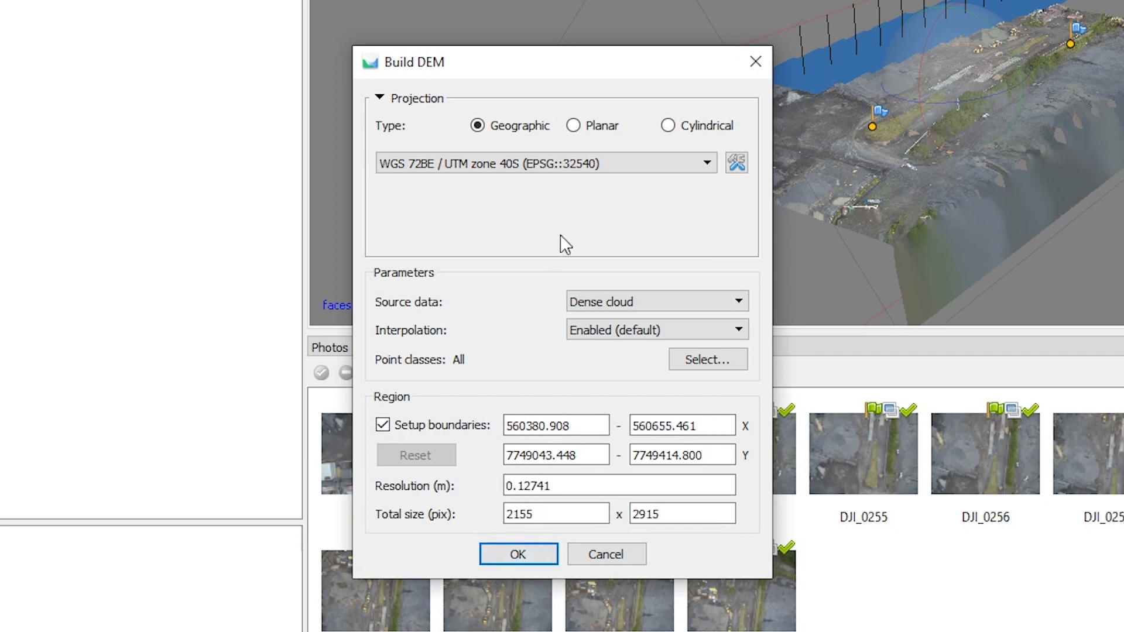
pyautogui.click(530, 546)
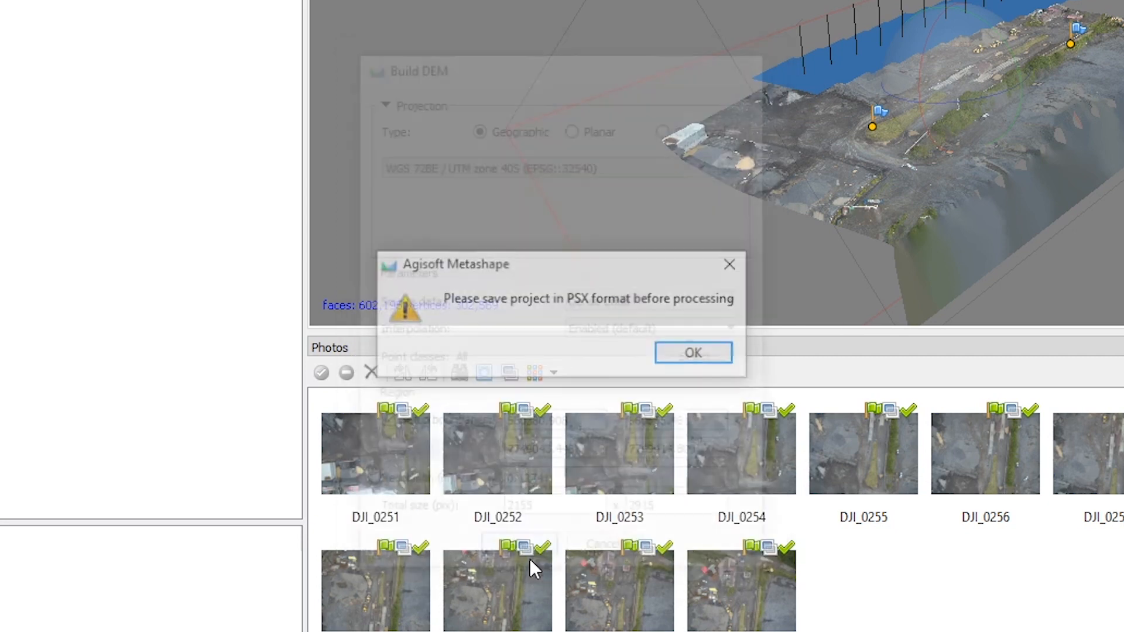
pyautogui.click(671, 347)
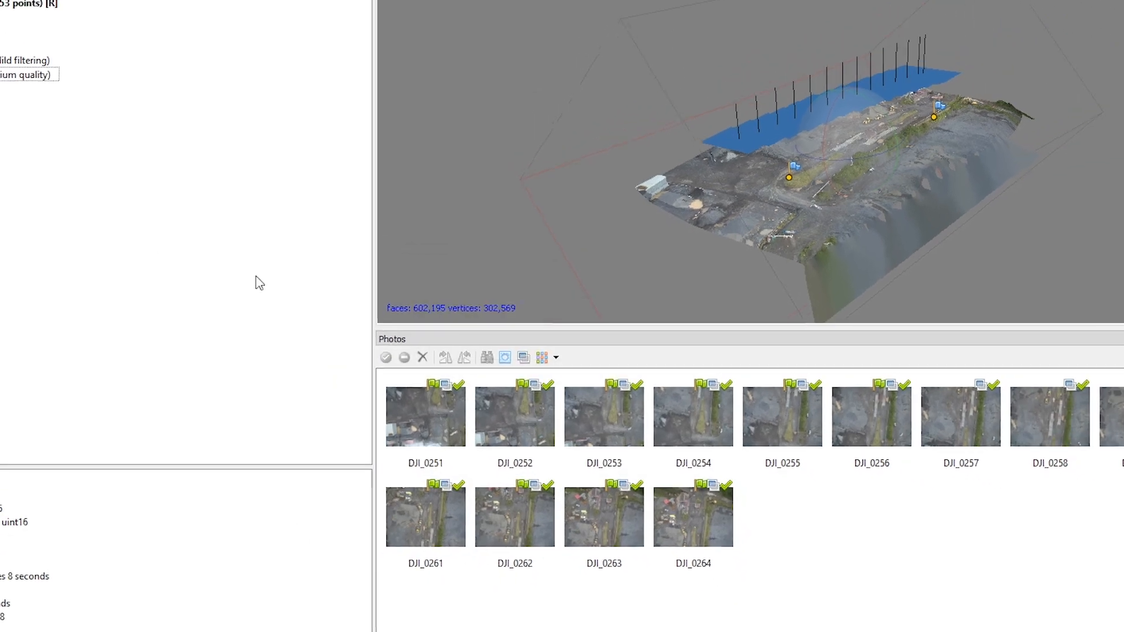
# Save the project as test5 in Metashape Project (*.psx) format in the Orthophotos tests folder
pyautogui.click(10, 19)
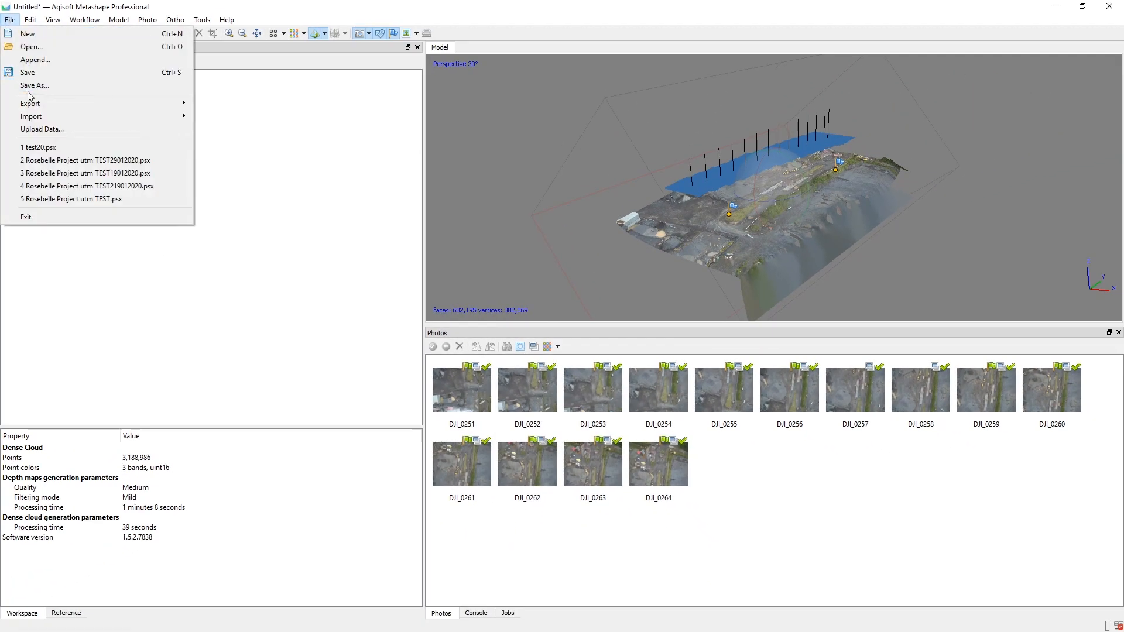
pyautogui.click(26, 83)
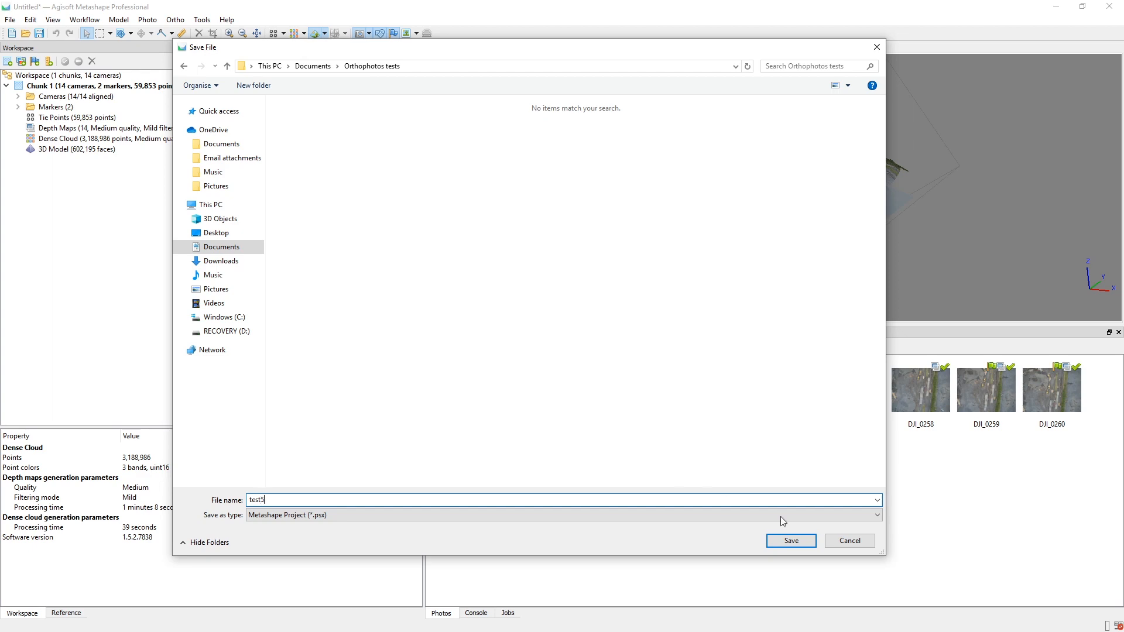
pyautogui.click(782, 540)
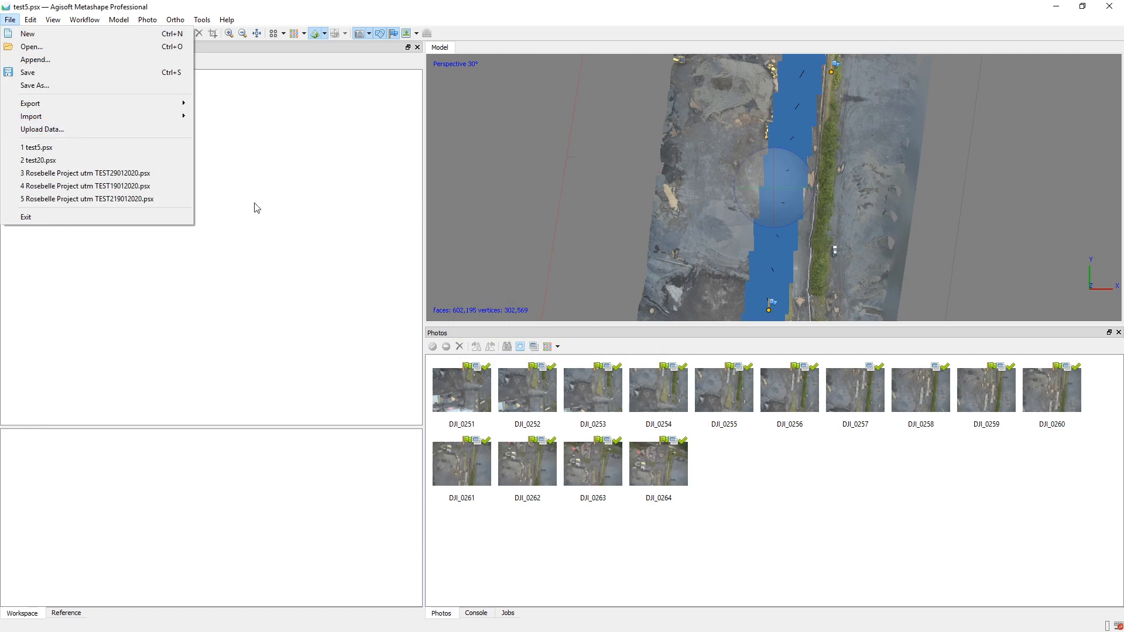
# Build the DEM from the dense cloud in WGS 72BE / UTM zone 40S with Enabled (default) interpolation and Setup boundaries on
pyautogui.click(201, 22)
pyautogui.moveTo(85, 20)
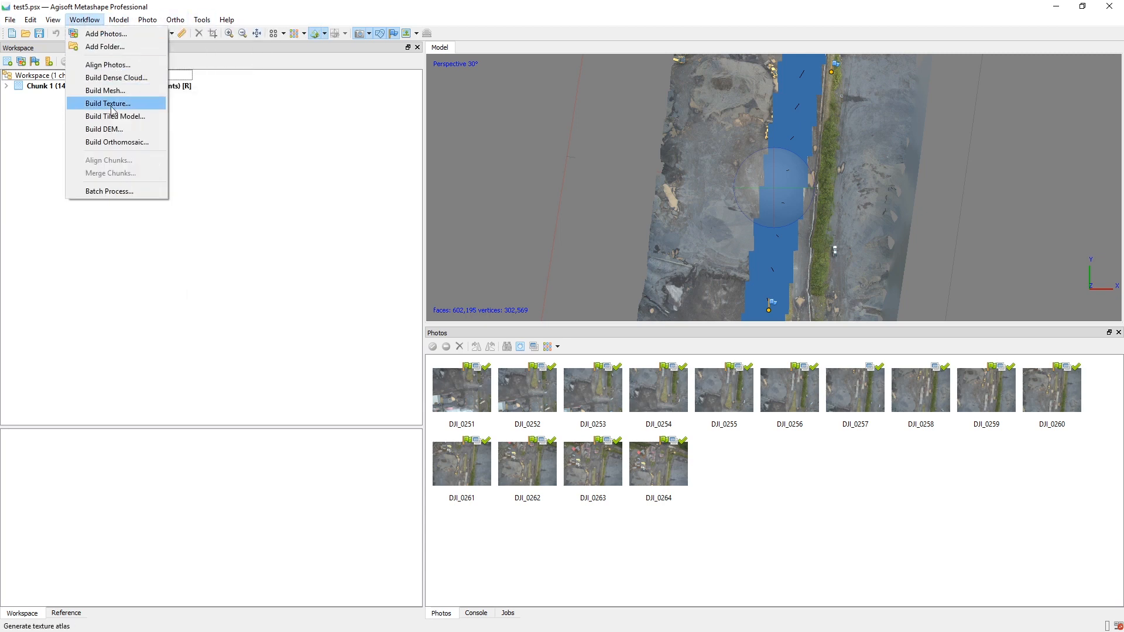
pyautogui.click(124, 129)
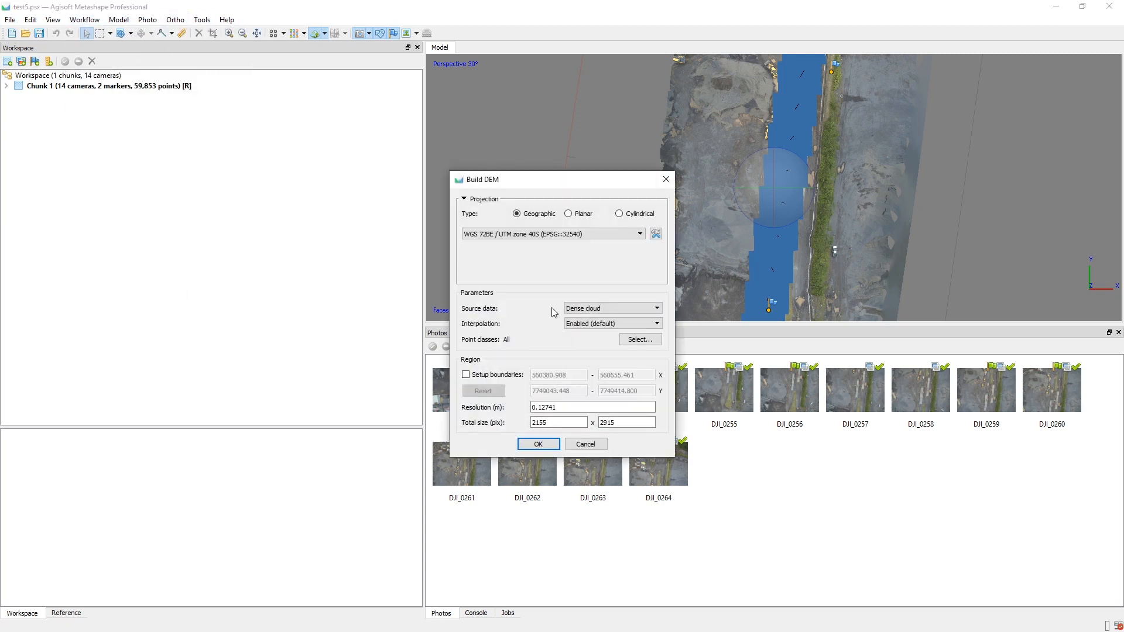
pyautogui.click(465, 375)
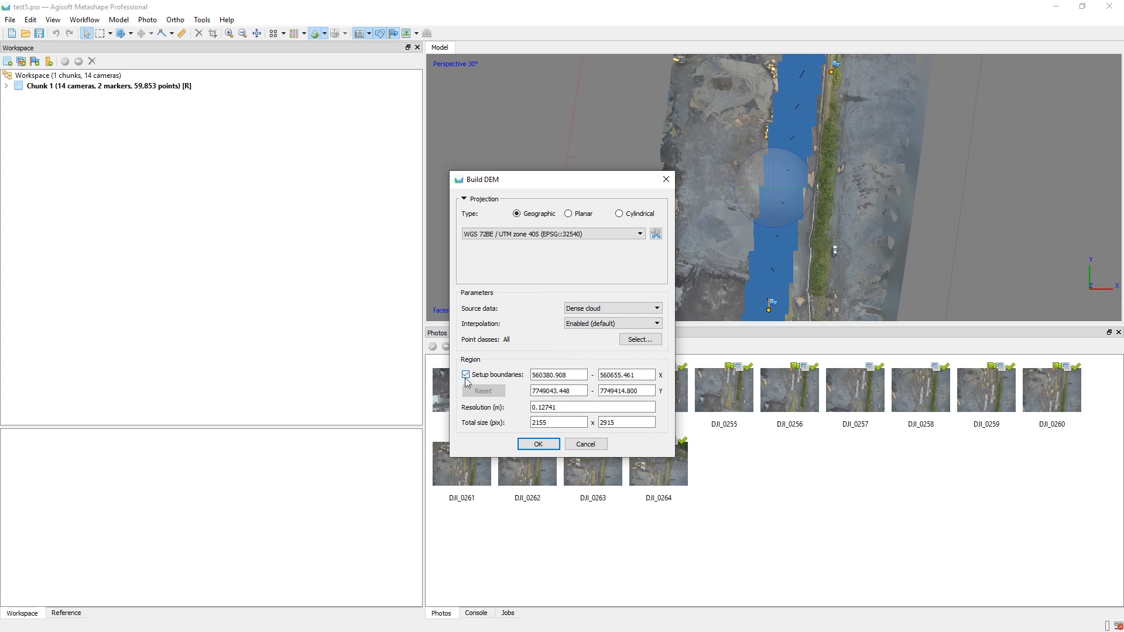
pyautogui.click(538, 445)
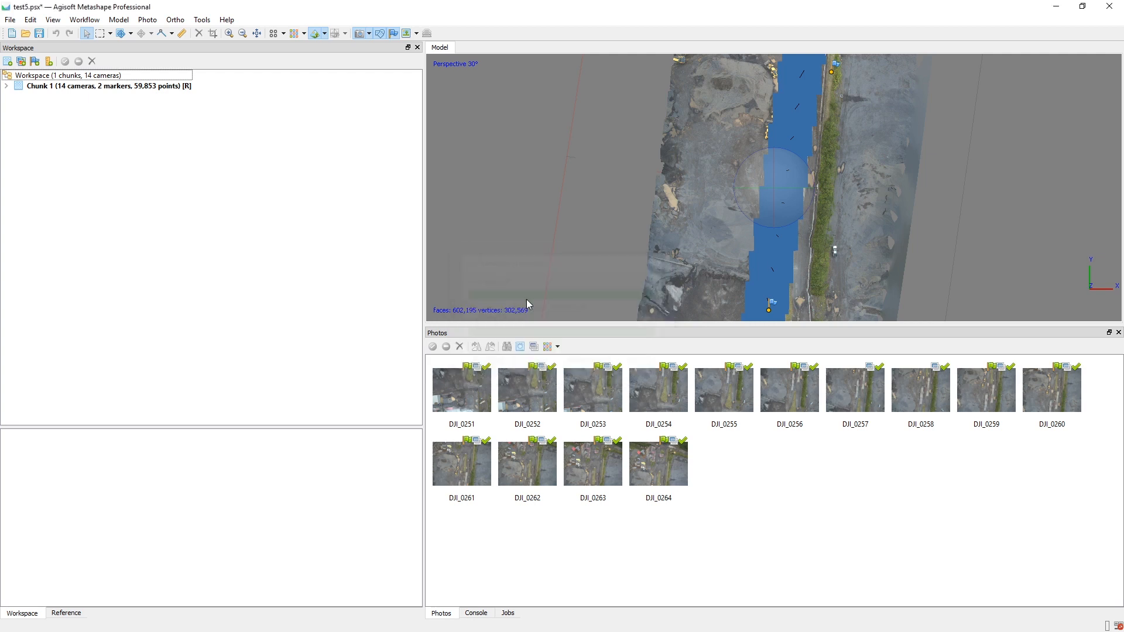
# Generate contours from the DEM at a 2 m interval with Prevent intersections enabled
pyautogui.click(202, 19)
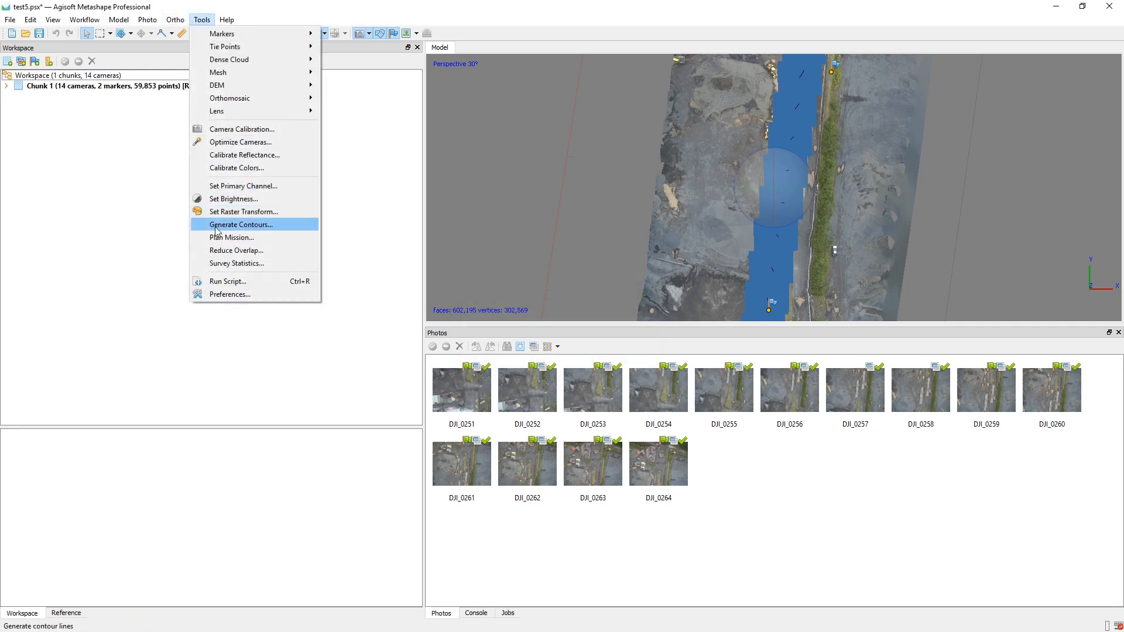
pyautogui.click(246, 224)
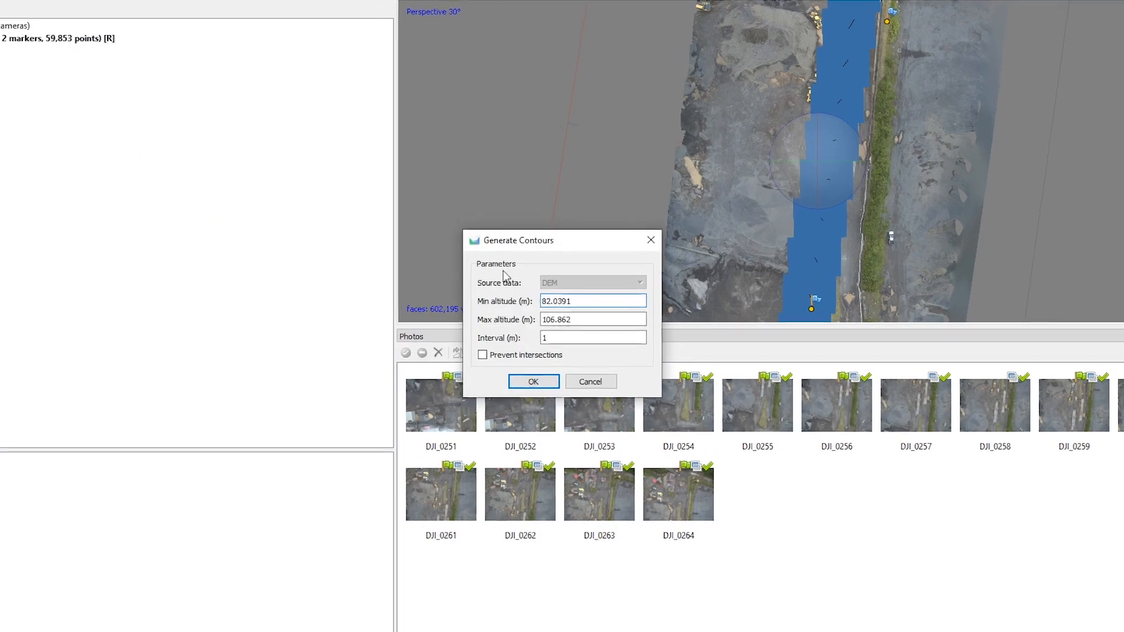
pyautogui.doubleClick(556, 345)
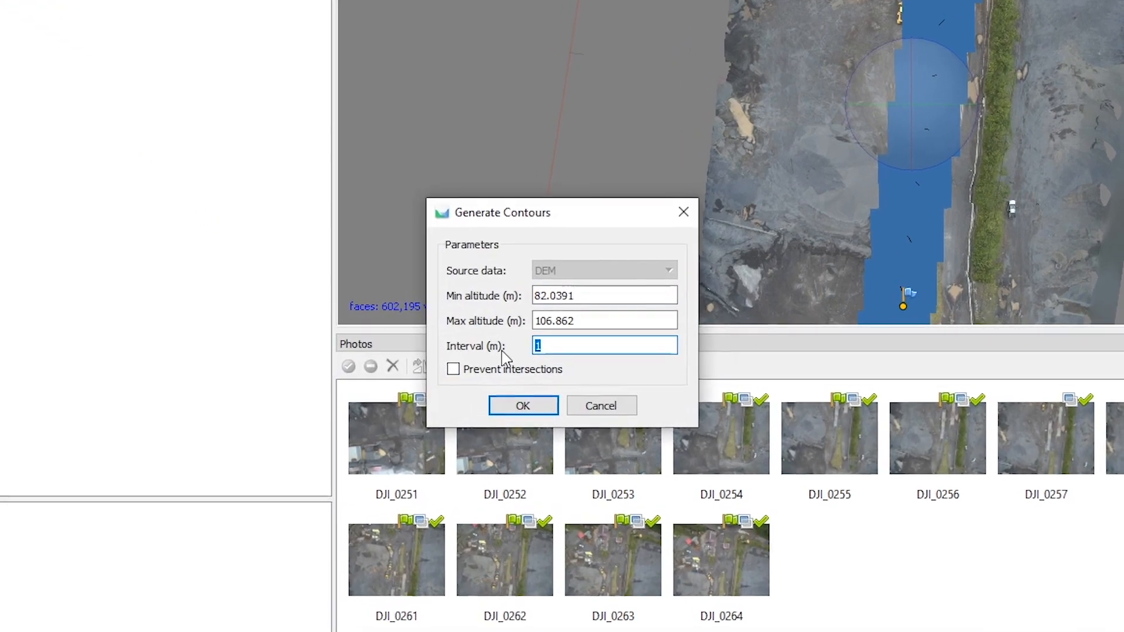
pyautogui.write('2')
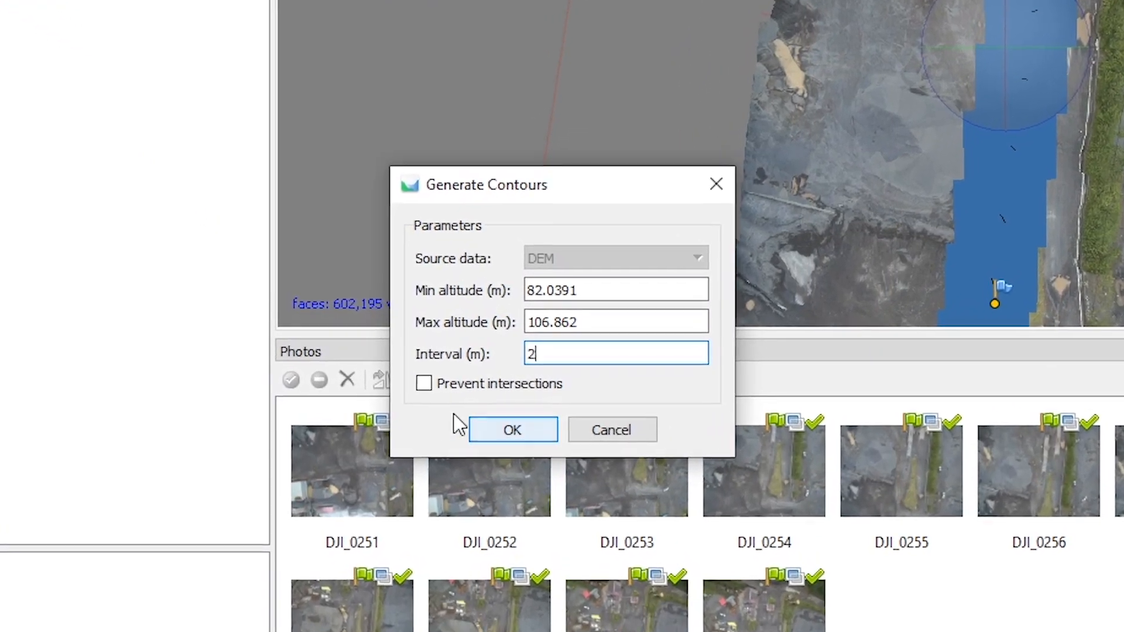
pyautogui.click(438, 376)
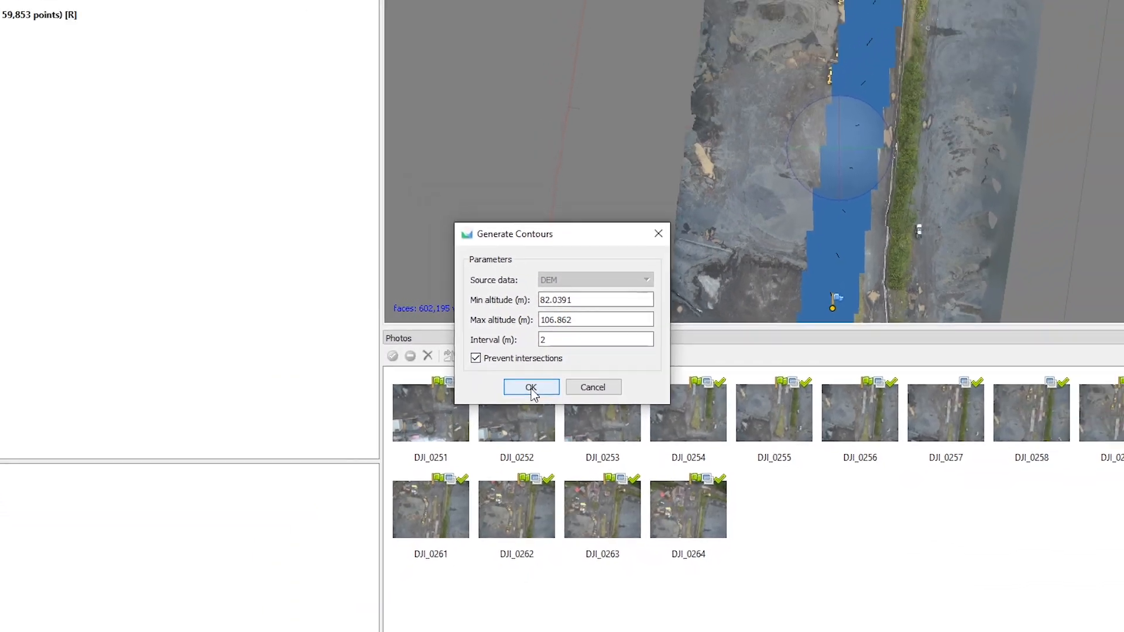
pyautogui.click(507, 442)
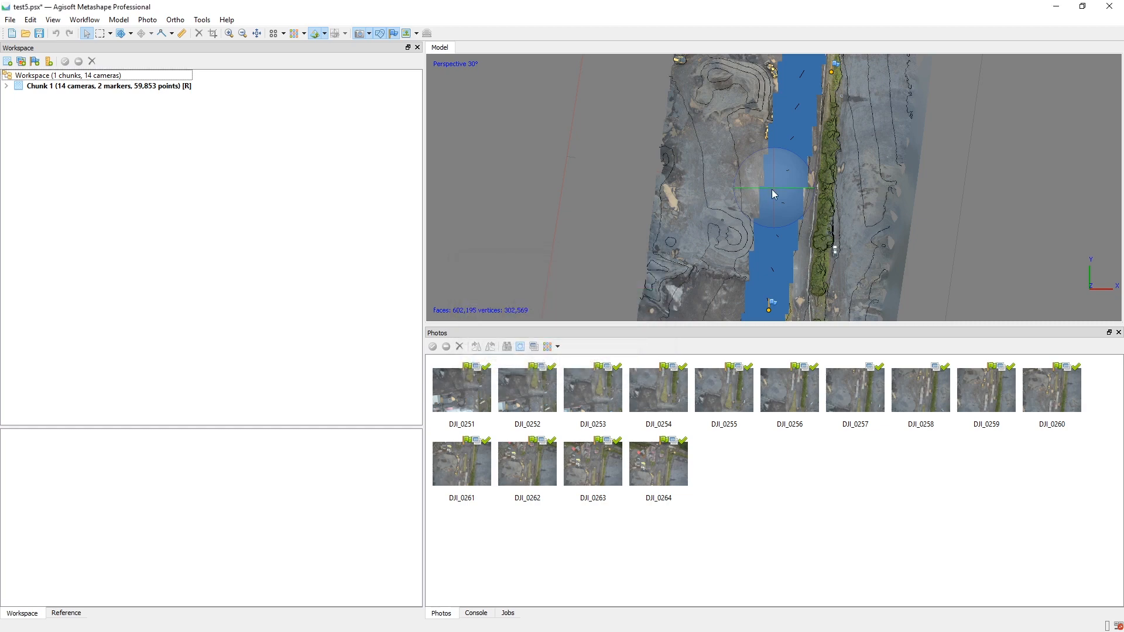
# Examine the contour lines on the textured model from several angles with the cameras hidden, selecting individual lines to trace their course
pyautogui.moveTo(771, 189); pyautogui.dragTo(782, 123)
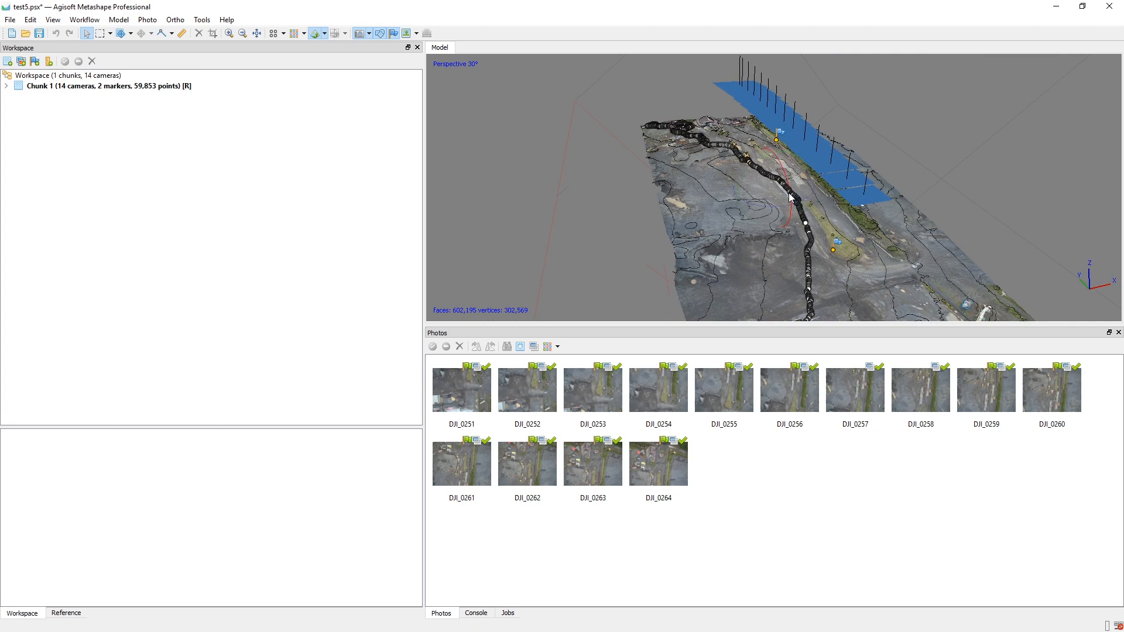
pyautogui.moveTo(788, 197); pyautogui.dragTo(789, 174)
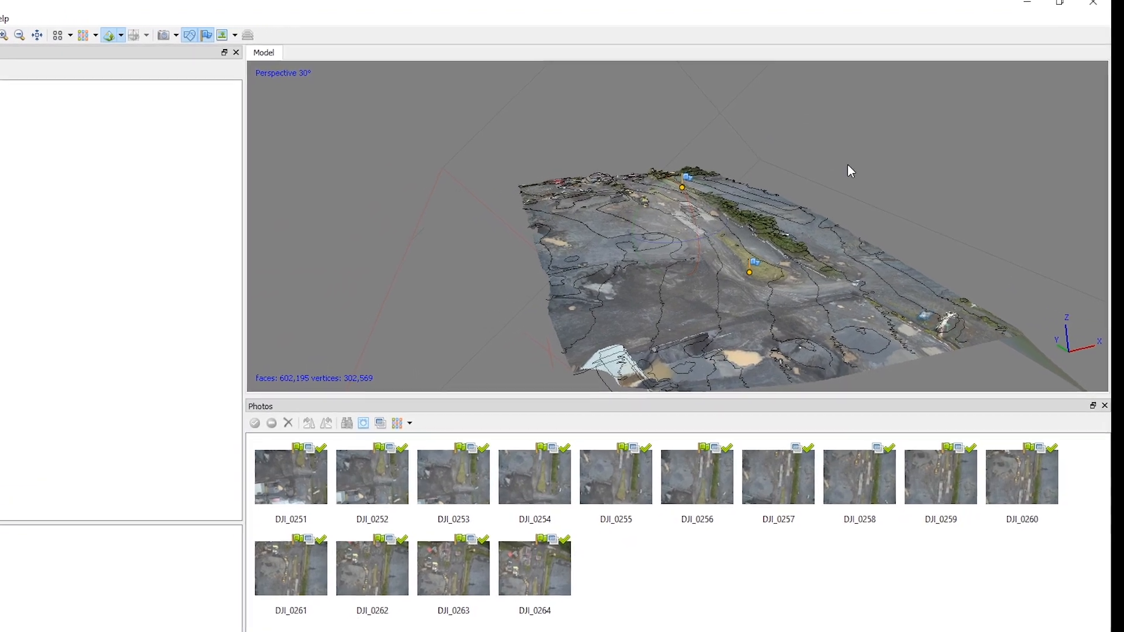
pyautogui.moveTo(953, 313); pyautogui.dragTo(717, 260)
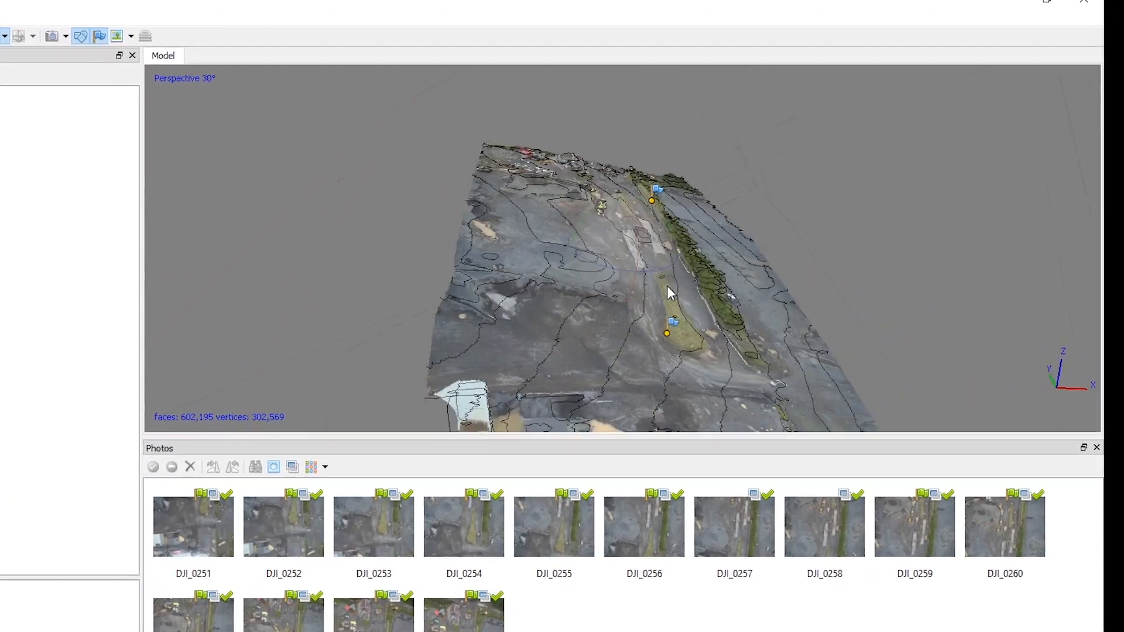
pyautogui.moveTo(668, 287); pyautogui.dragTo(499, 235)
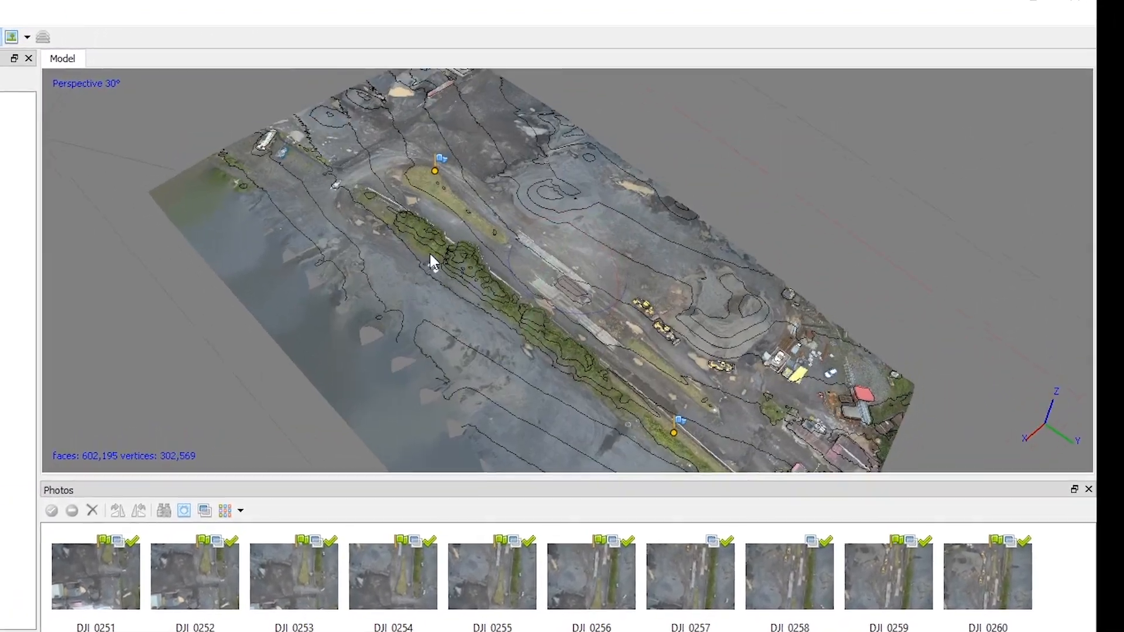
pyautogui.moveTo(429, 255); pyautogui.dragTo(478, 211)
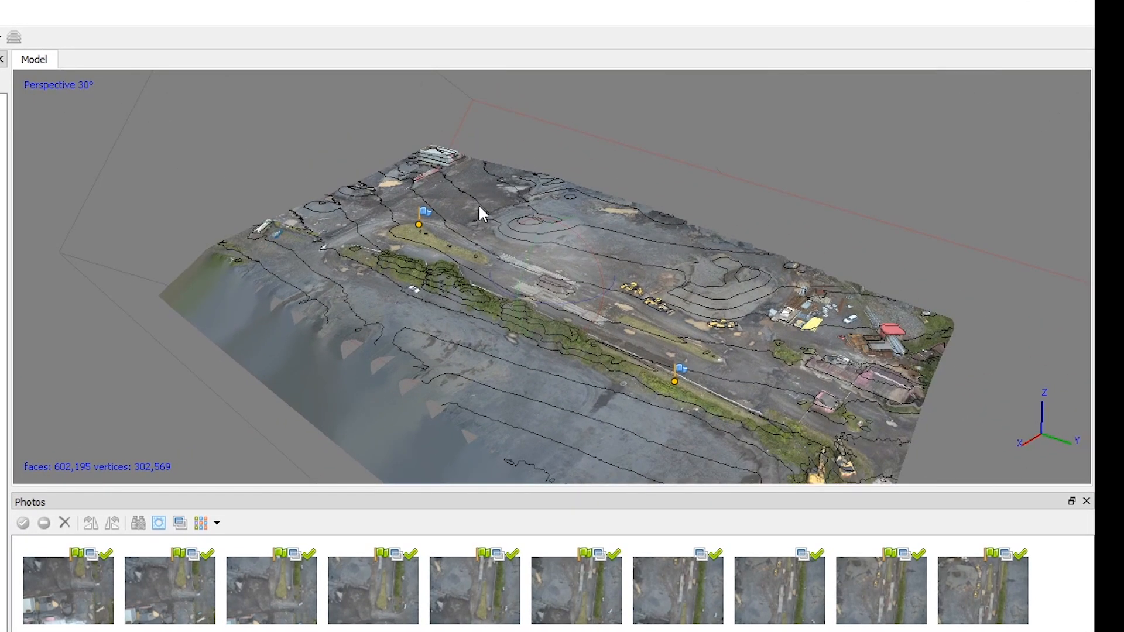
pyautogui.doubleClick(479, 206)
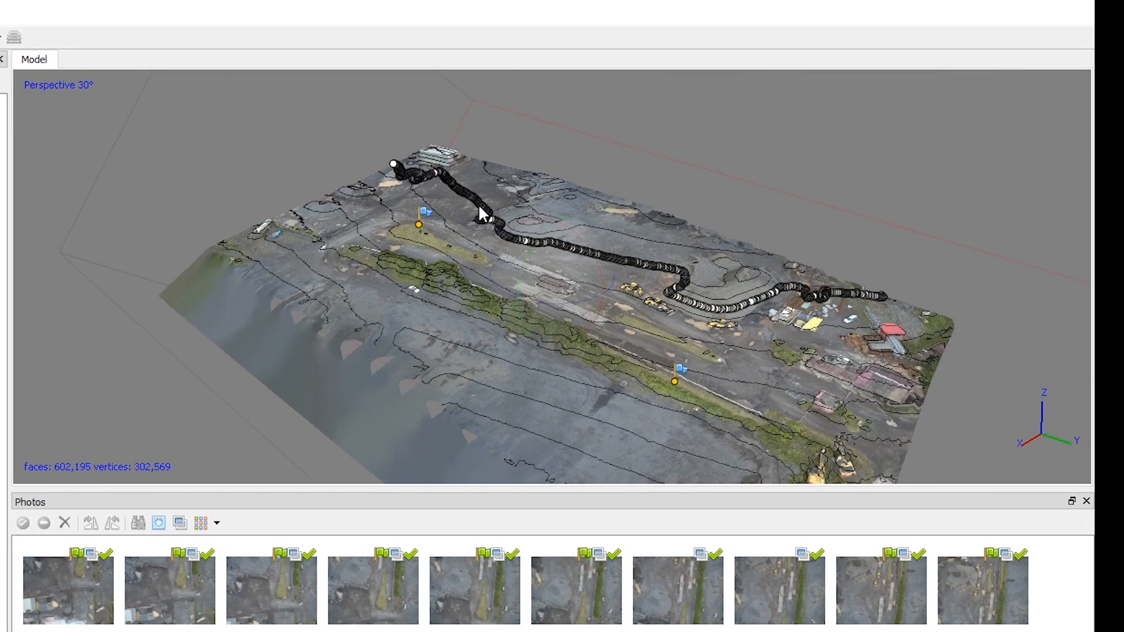
pyautogui.click(474, 240)
pyautogui.click(528, 223)
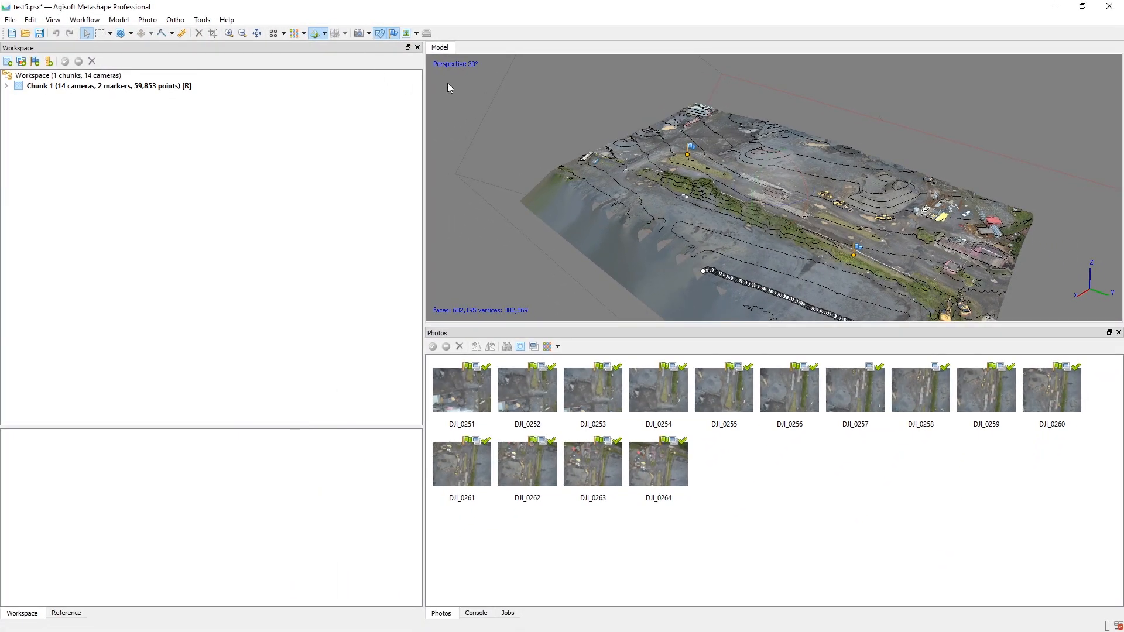
# Toggle the contour shapes and the images off and on to compare the model with and without them
pyautogui.click(379, 34)
pyautogui.click(379, 35)
pyautogui.click(380, 34)
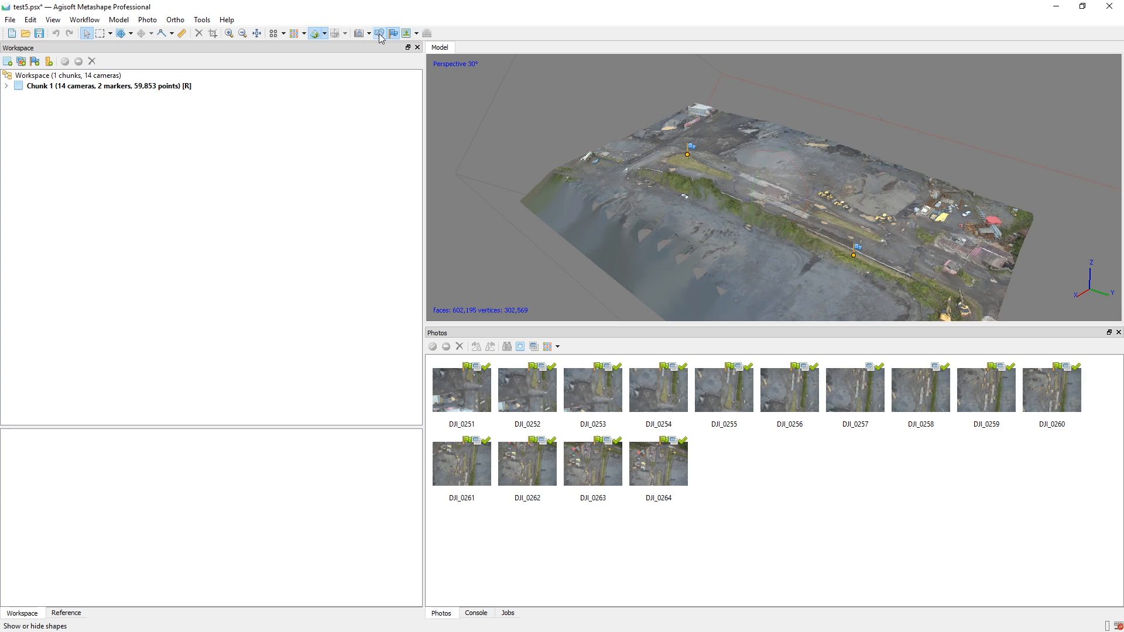
pyautogui.click(380, 35)
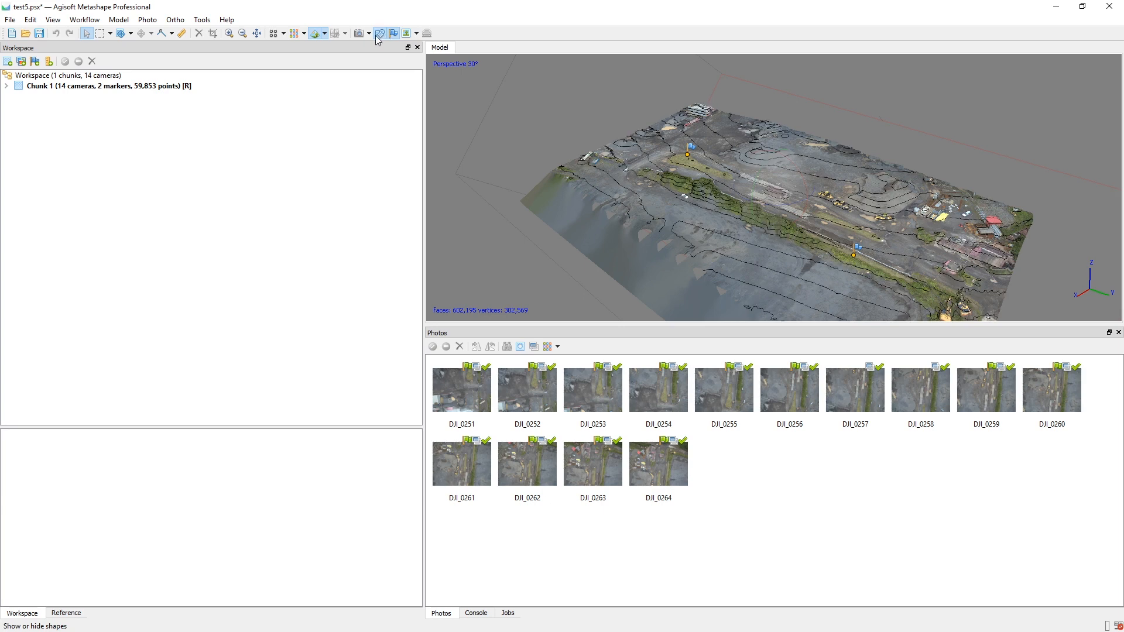
pyautogui.click(408, 34)
pyautogui.click(408, 35)
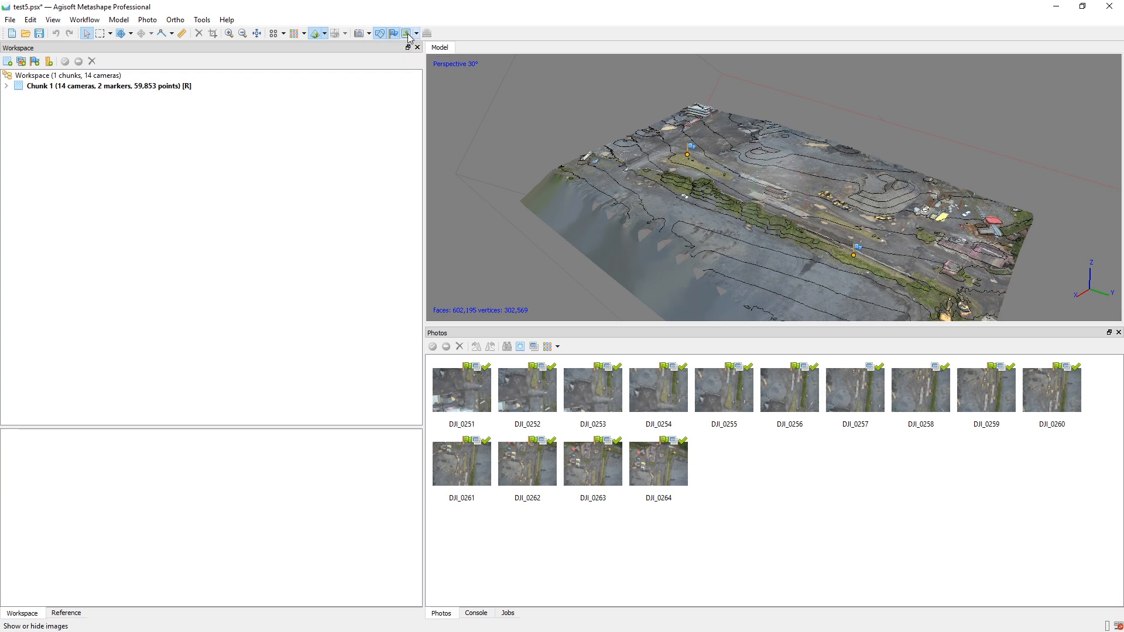
pyautogui.click(408, 35)
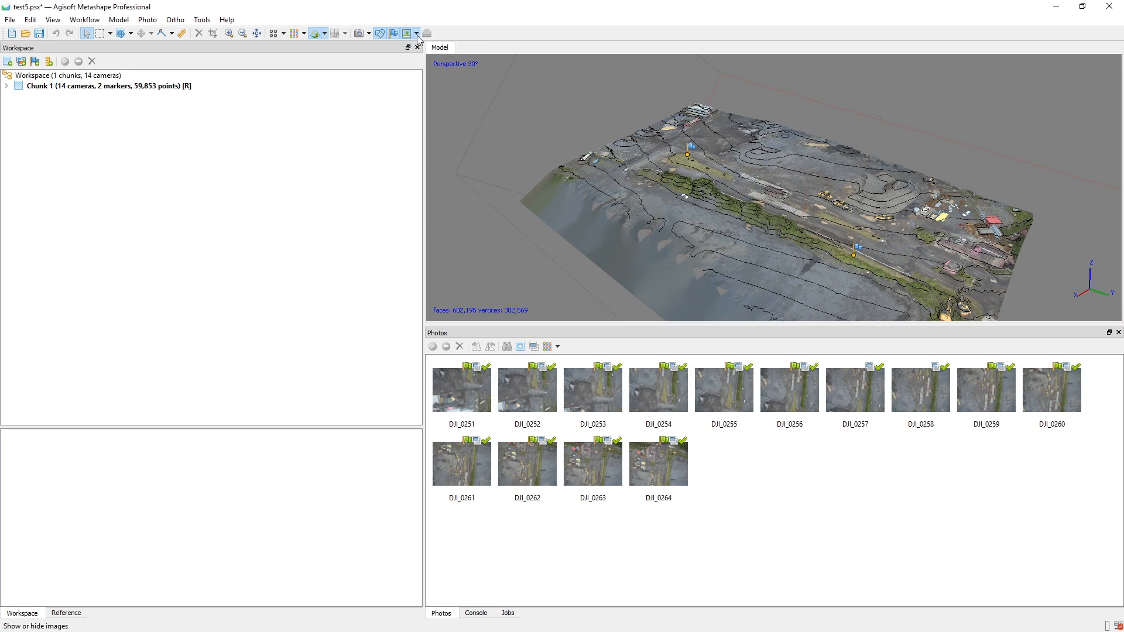
pyautogui.click(383, 34)
pyautogui.click(383, 35)
# Display the 3D model as a wireframe beneath the contour lines and view it from a slightly different angle
pyautogui.click(325, 34)
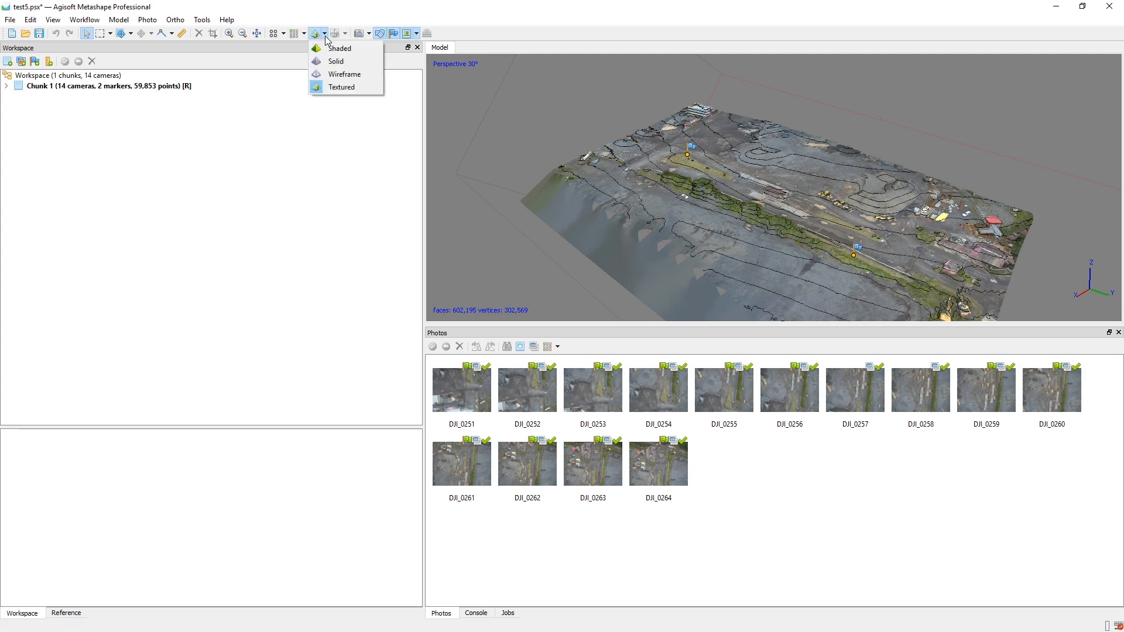
pyautogui.click(342, 75)
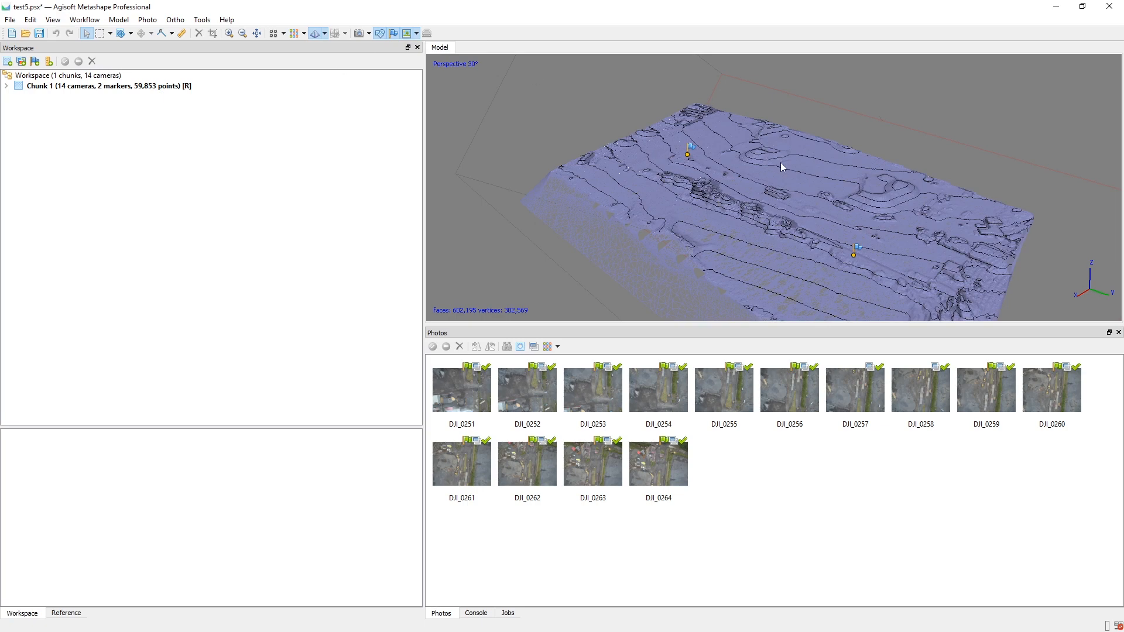
pyautogui.moveTo(781, 163)
pyautogui.mouseDown()
pyautogui.moveTo(773, 188)
pyautogui.moveTo(790, 163)
pyautogui.mouseUp()
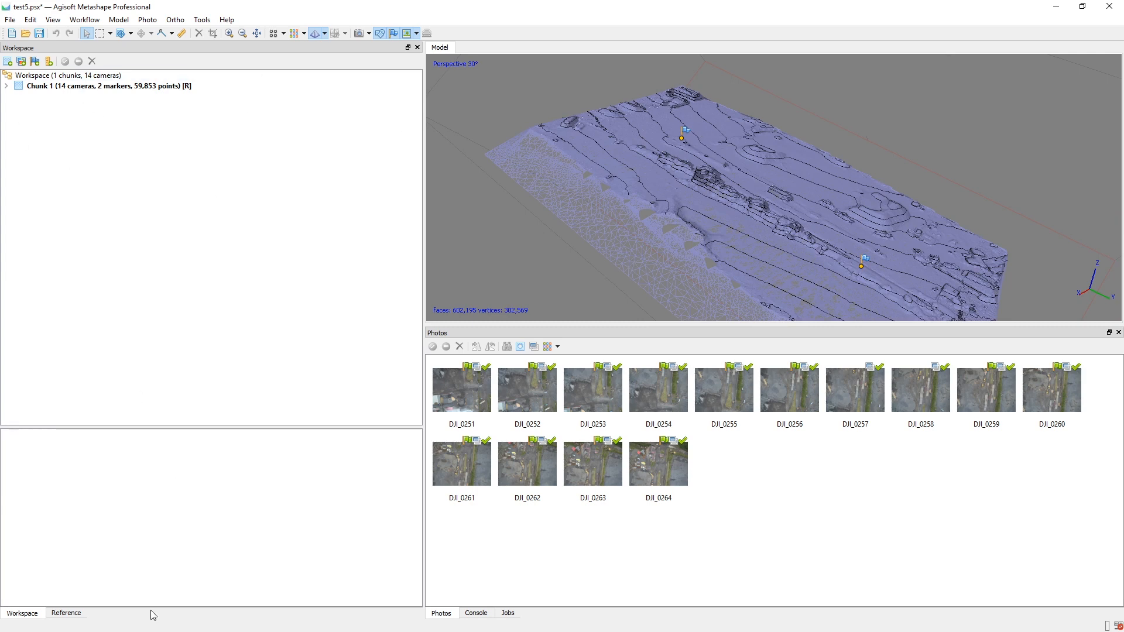
# Bring up the camera and marker reference coordinates, and examine the surveyed target points in the Civil 3D drawing TARGET ROSE BELLE.dwg
pyautogui.click(63, 615)
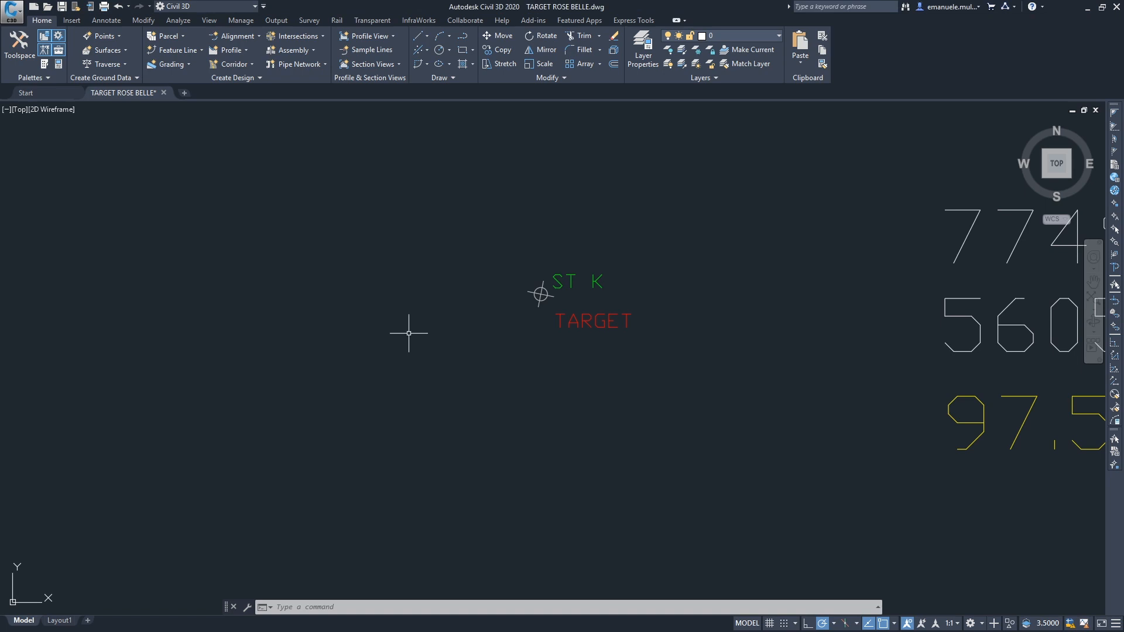
pyautogui.scroll(-5, 623, 339)
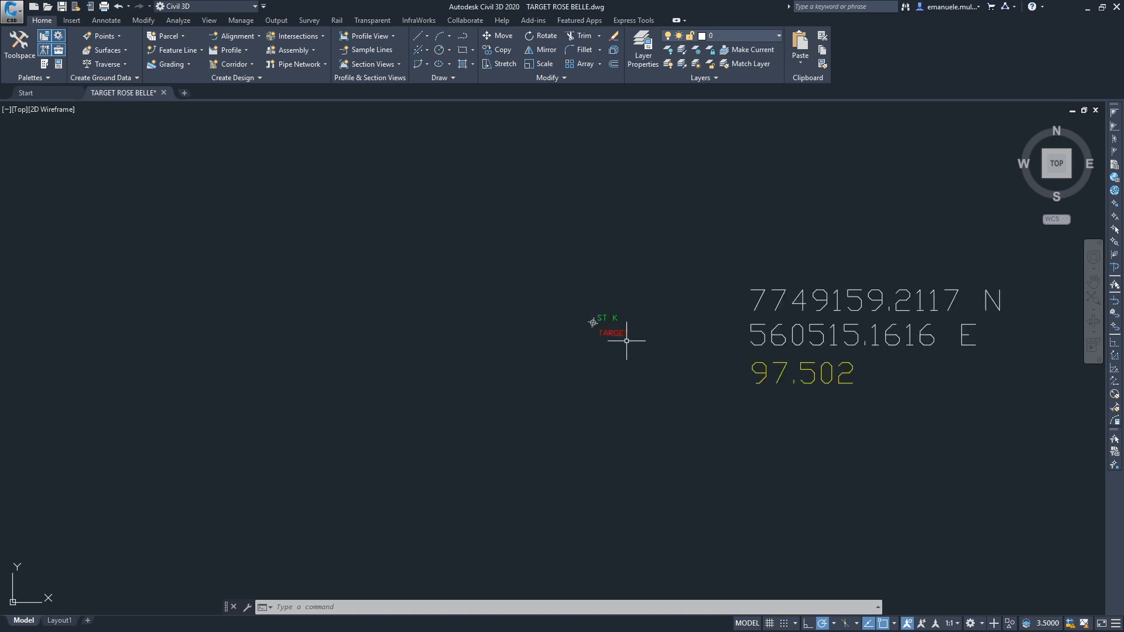
pyautogui.scroll(5, 632, 364)
pyautogui.scroll(-5, 623, 173)
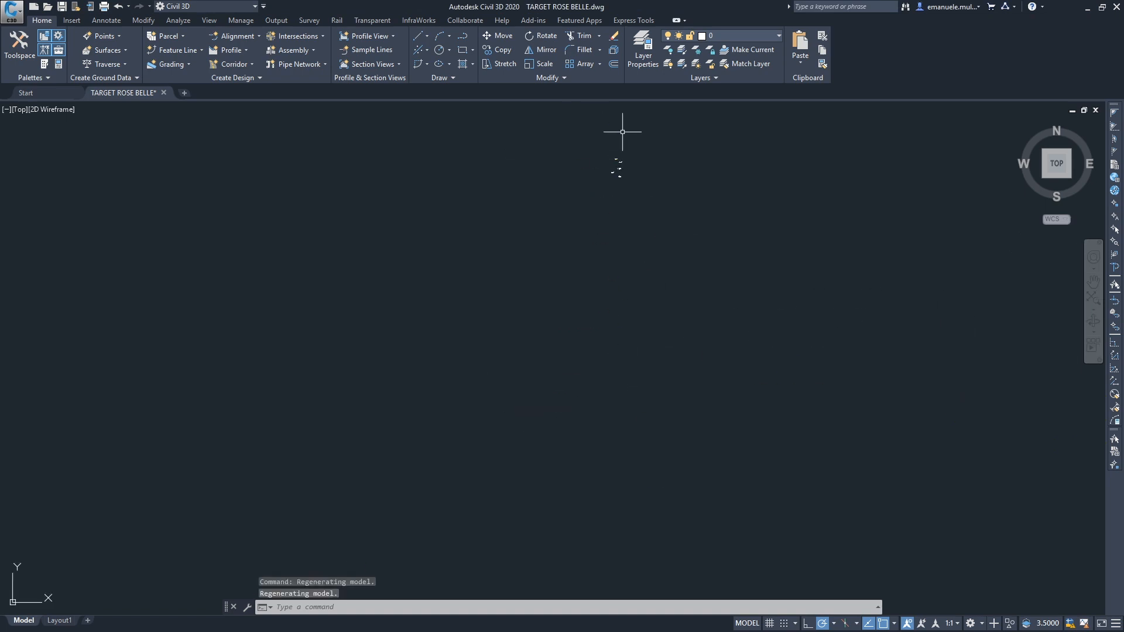
pyautogui.scroll(3, 623, 132)
pyautogui.scroll(6, 611, 299)
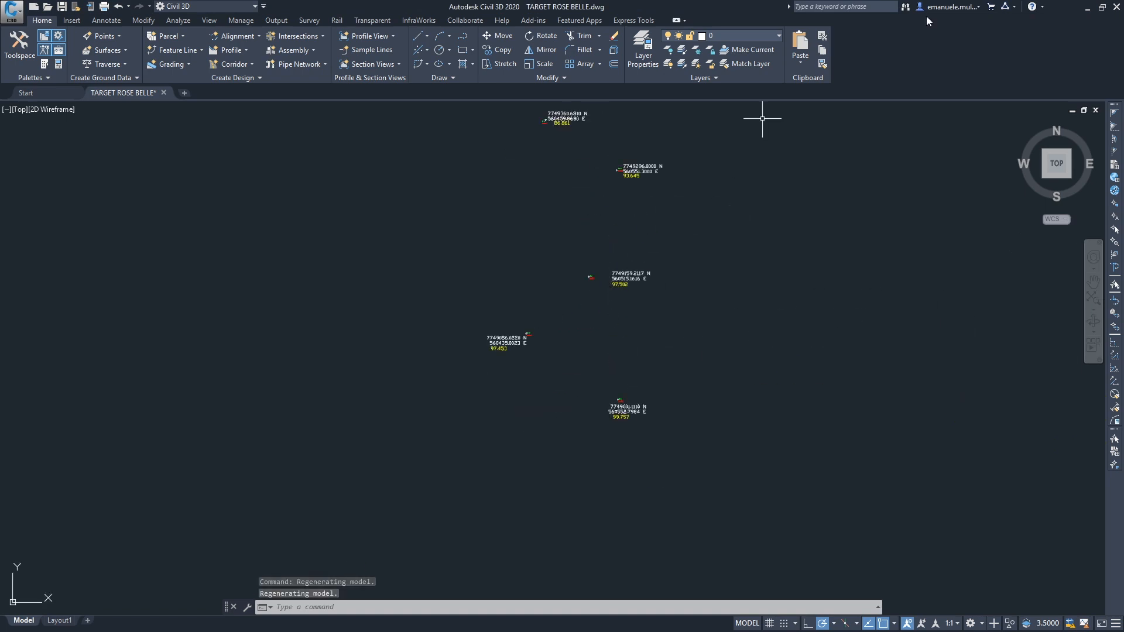
pyautogui.click(1085, 8)
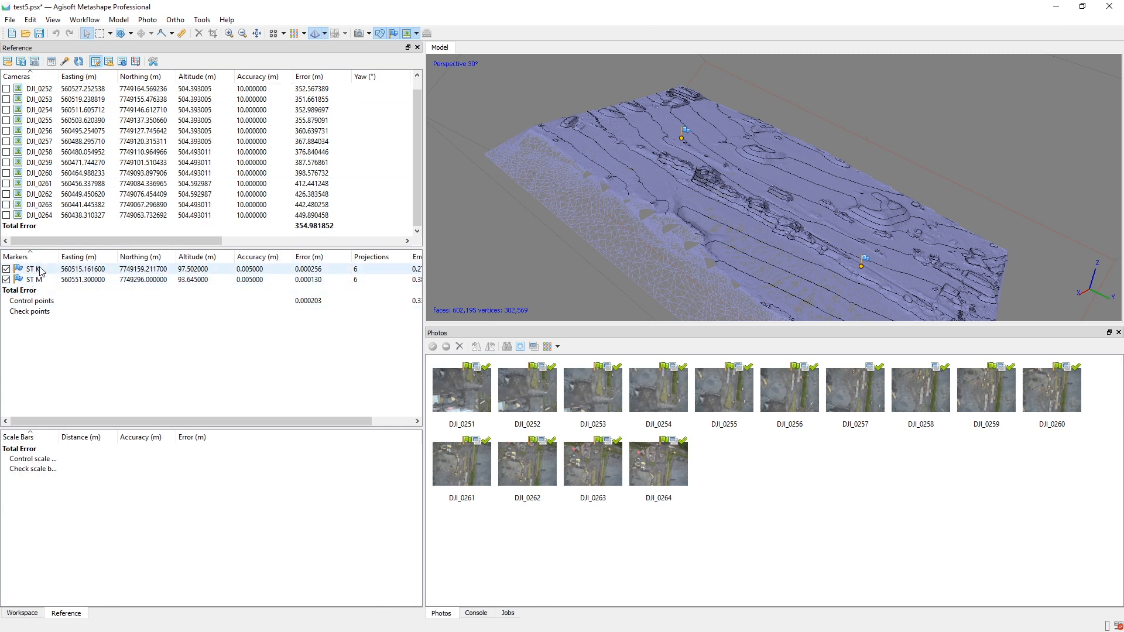
# Export the markers as a DXF file named markerstest5 in the WGS 72BE / UTM zone 40S coordinate system
pyautogui.click(9, 20)
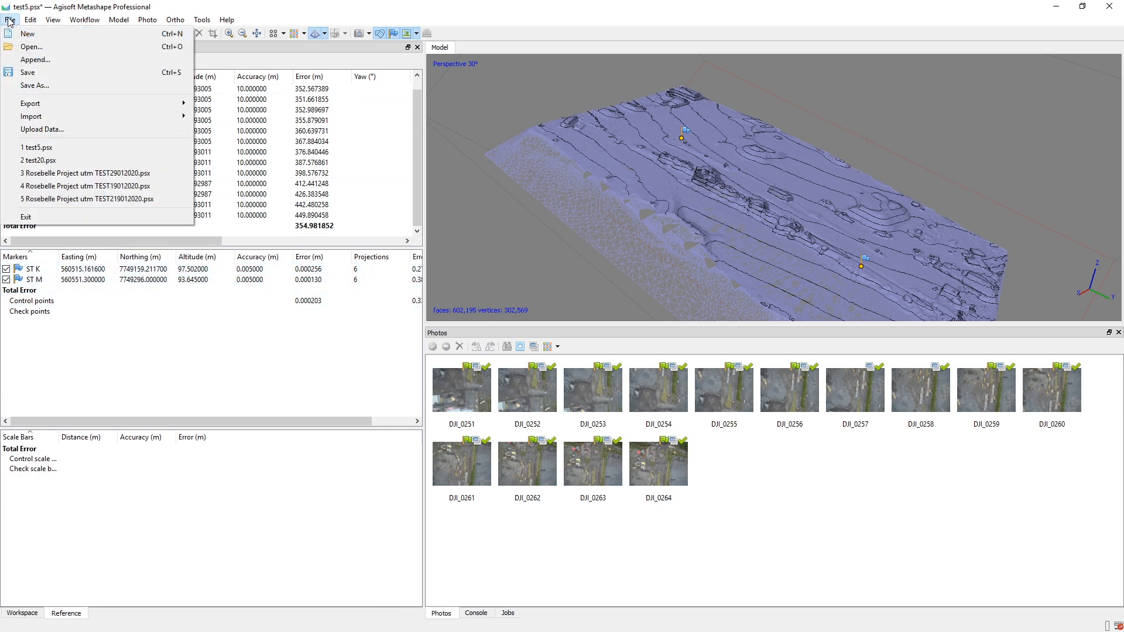
pyautogui.moveTo(40, 103)
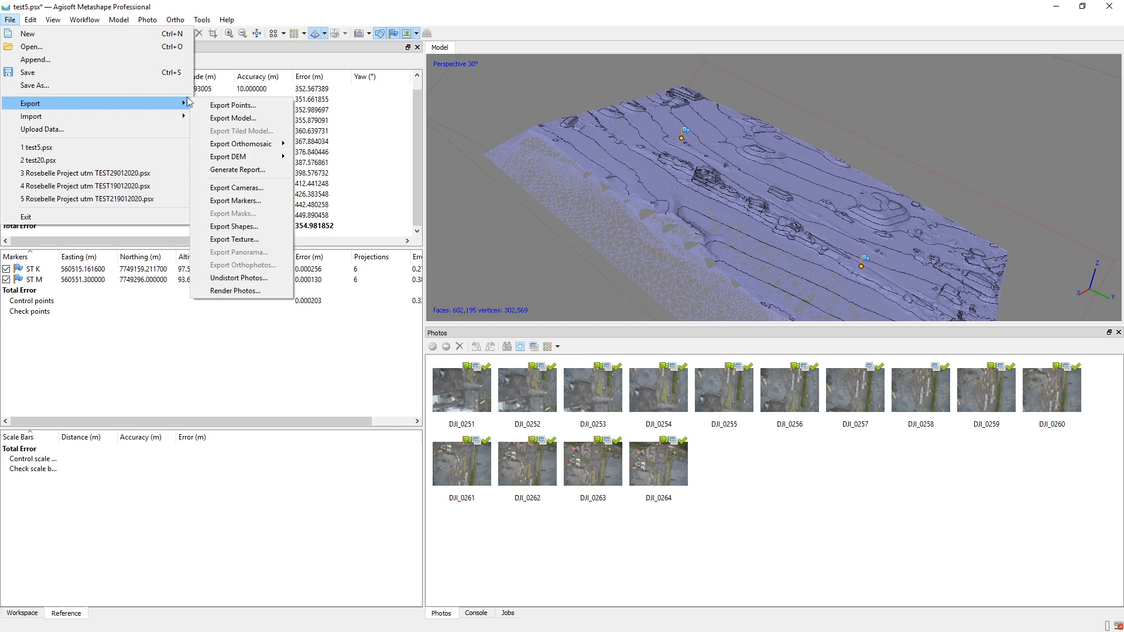
pyautogui.click(245, 202)
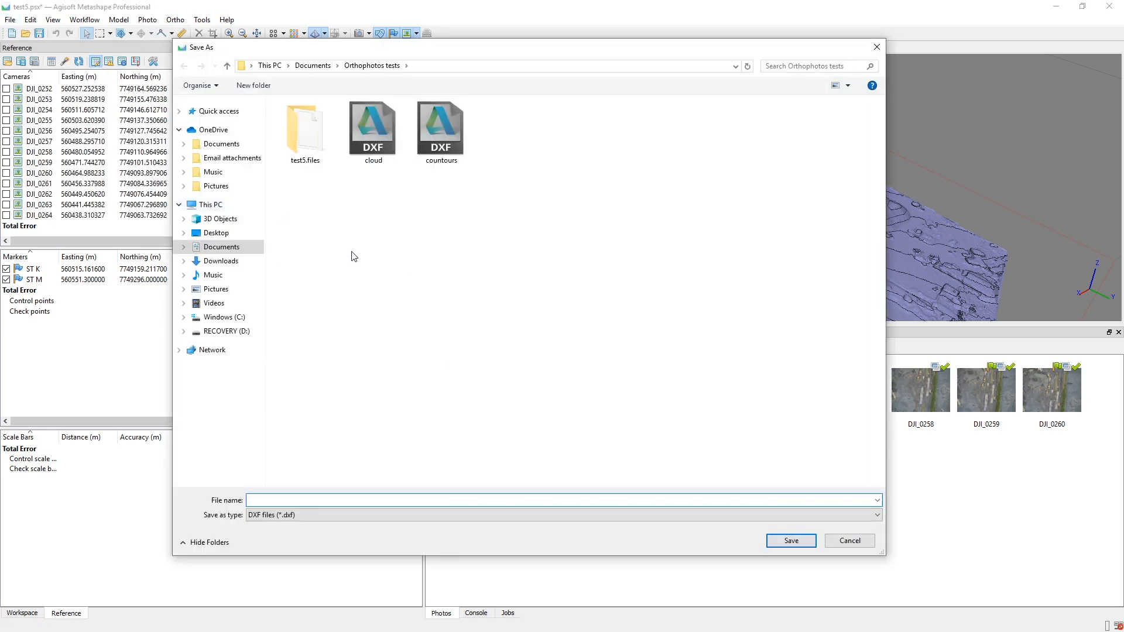
pyautogui.click(727, 517)
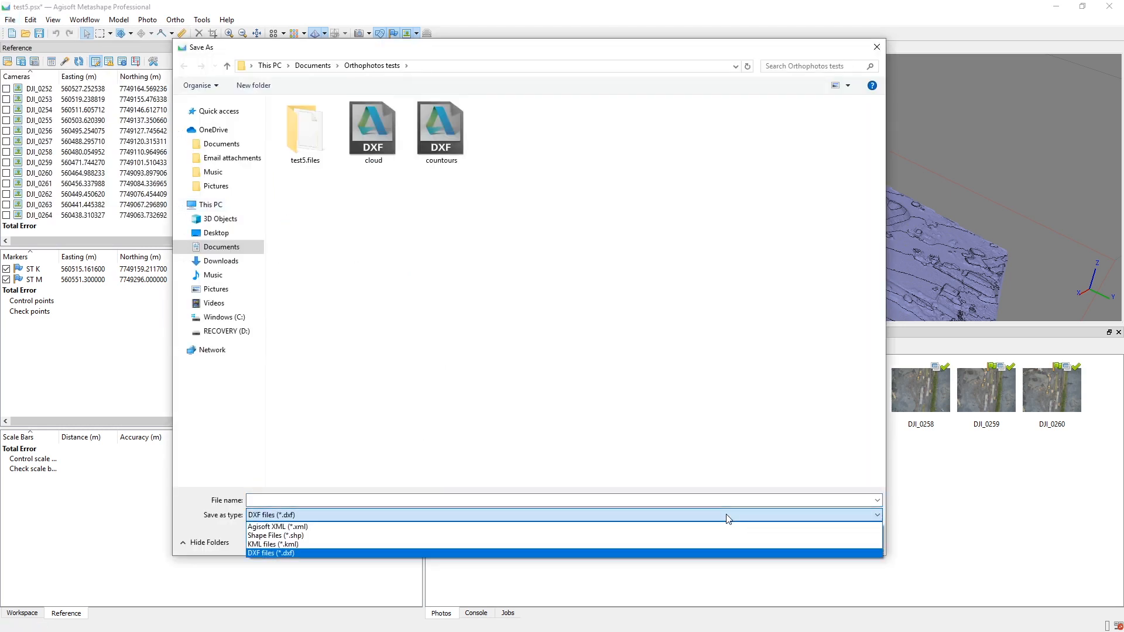
pyautogui.click(727, 517)
pyautogui.click(438, 502)
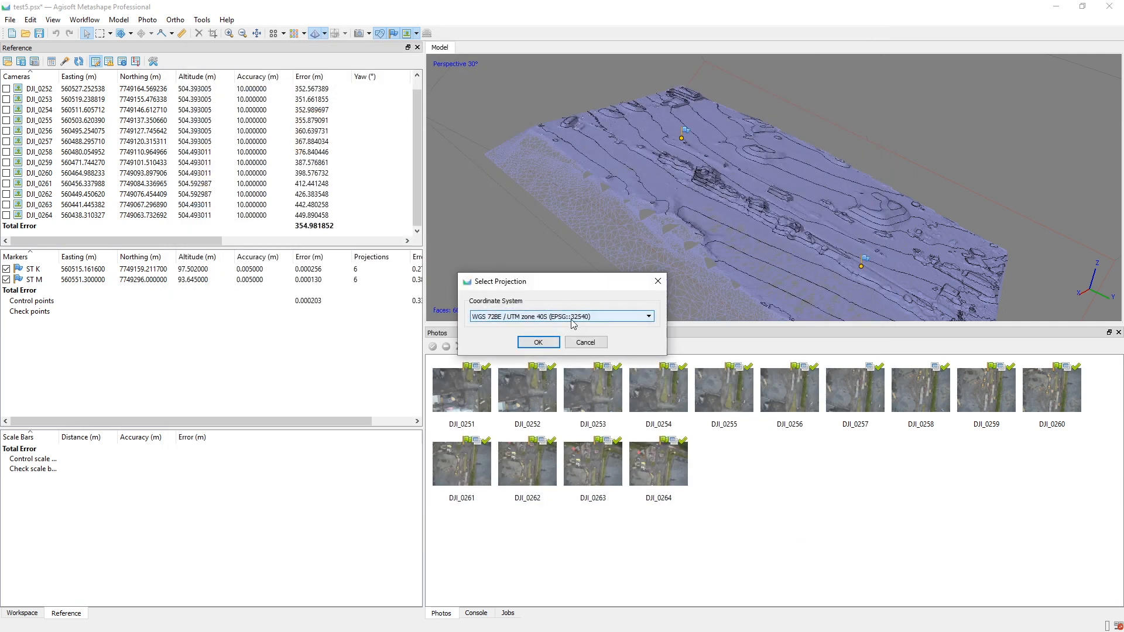
pyautogui.click(539, 342)
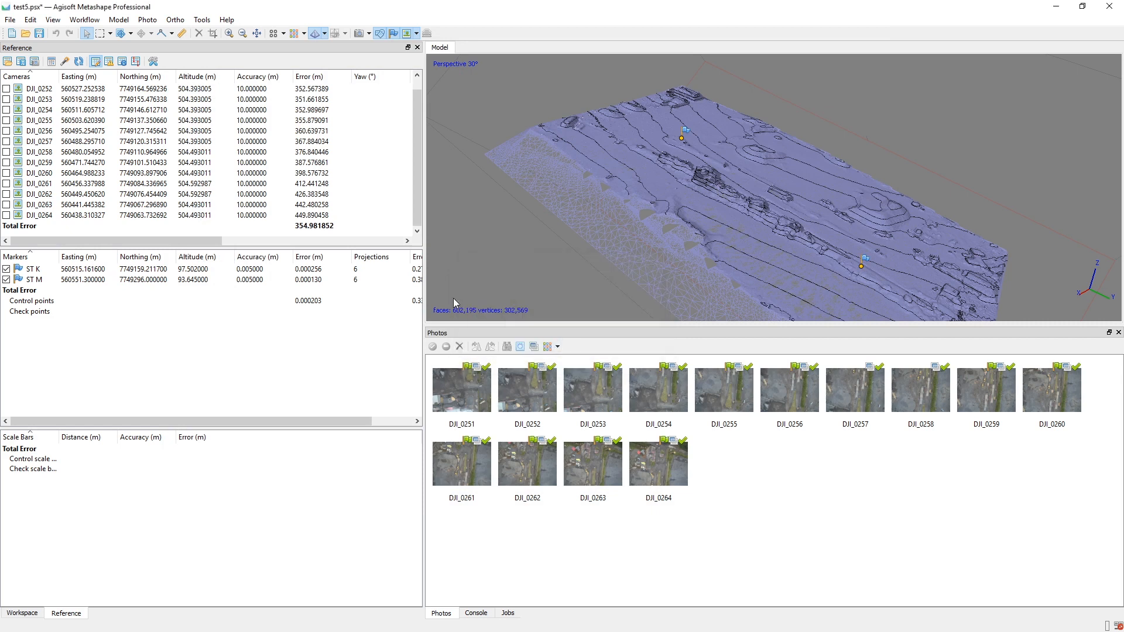
# Export the No Layer and Contours shapes as DXF file countourstest5 in WGS 72BE / UTM zone 40S, including shape labels and attributes
pyautogui.click(11, 21)
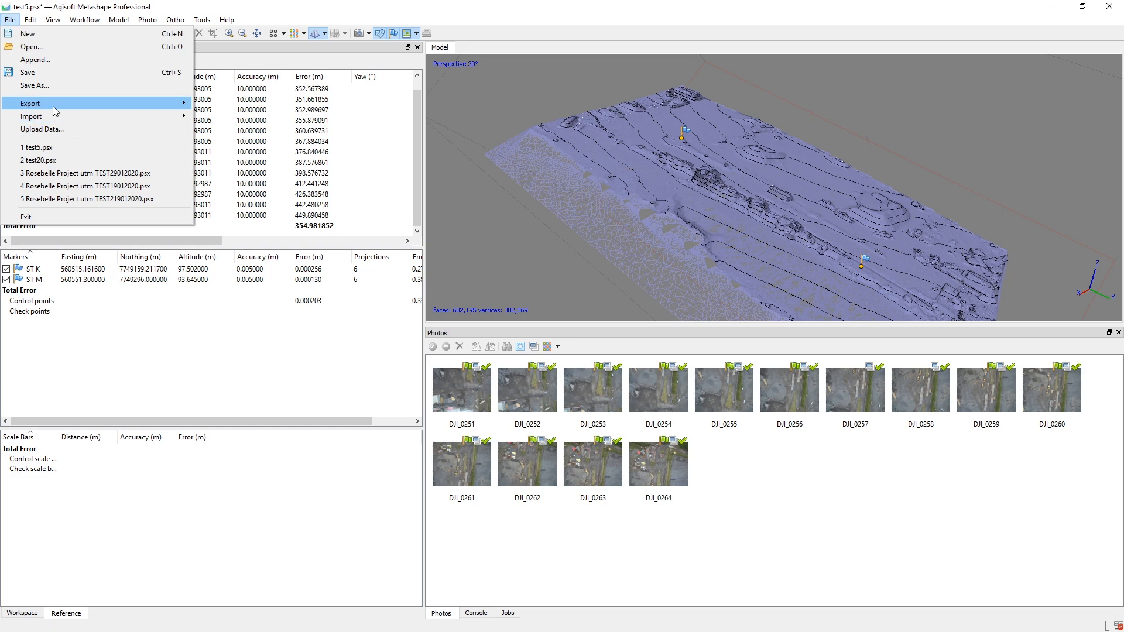
pyautogui.moveTo(54, 104)
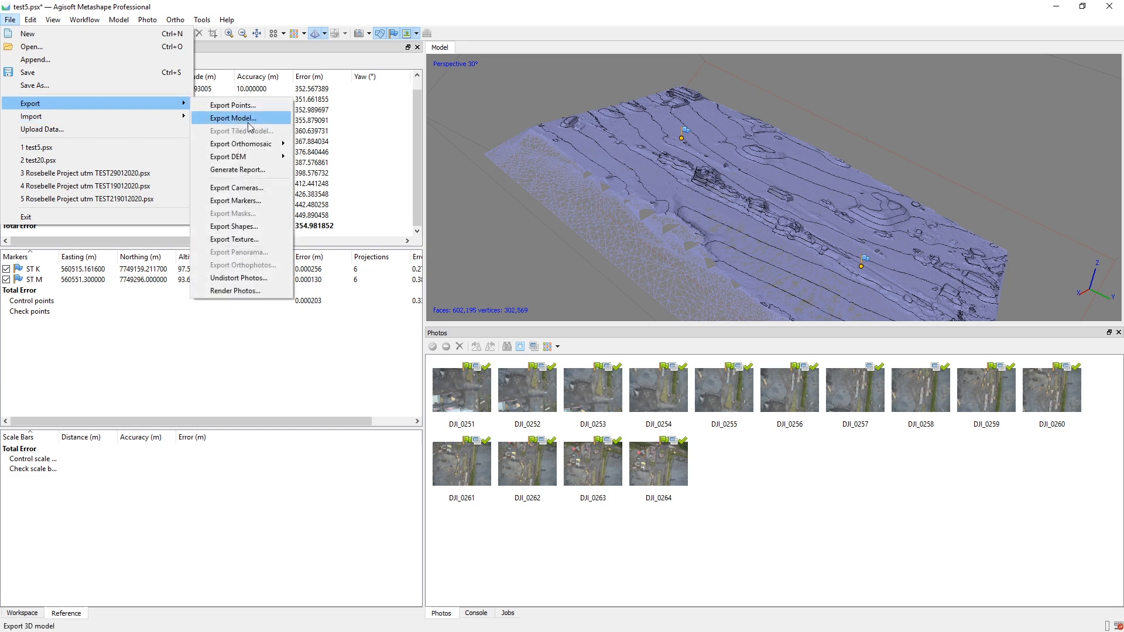
pyautogui.click(255, 227)
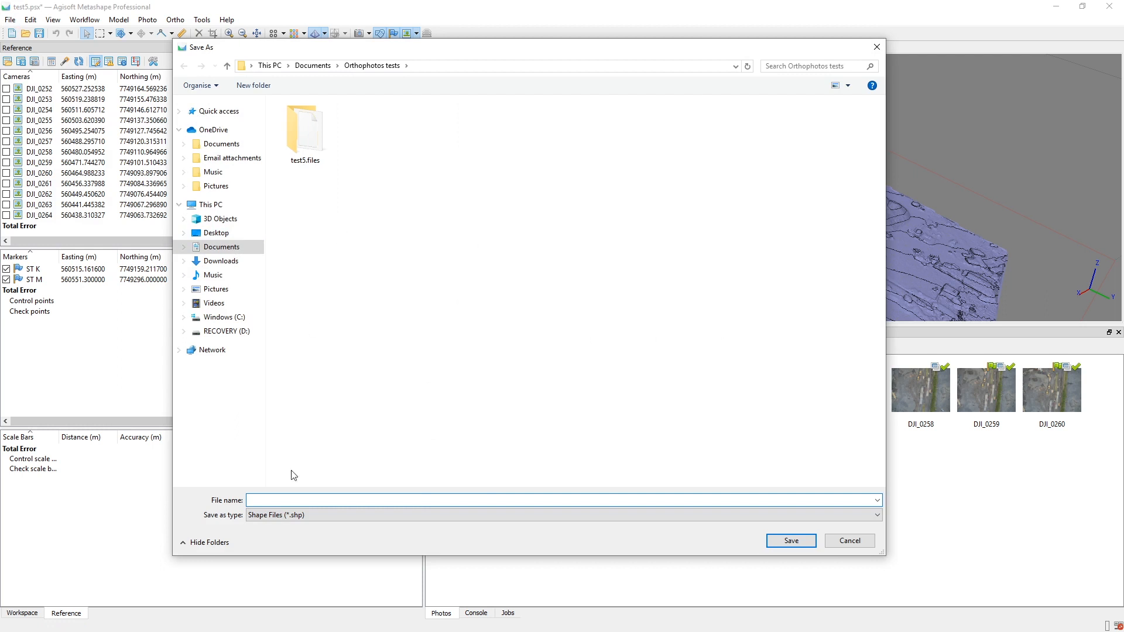
pyautogui.click(310, 516)
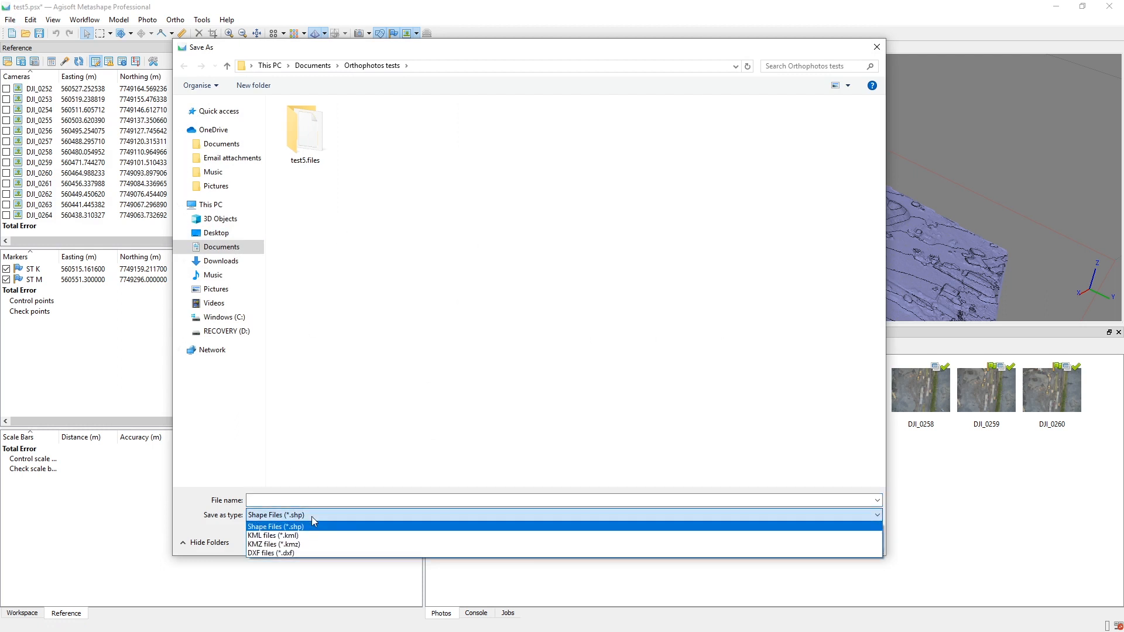
pyautogui.click(283, 553)
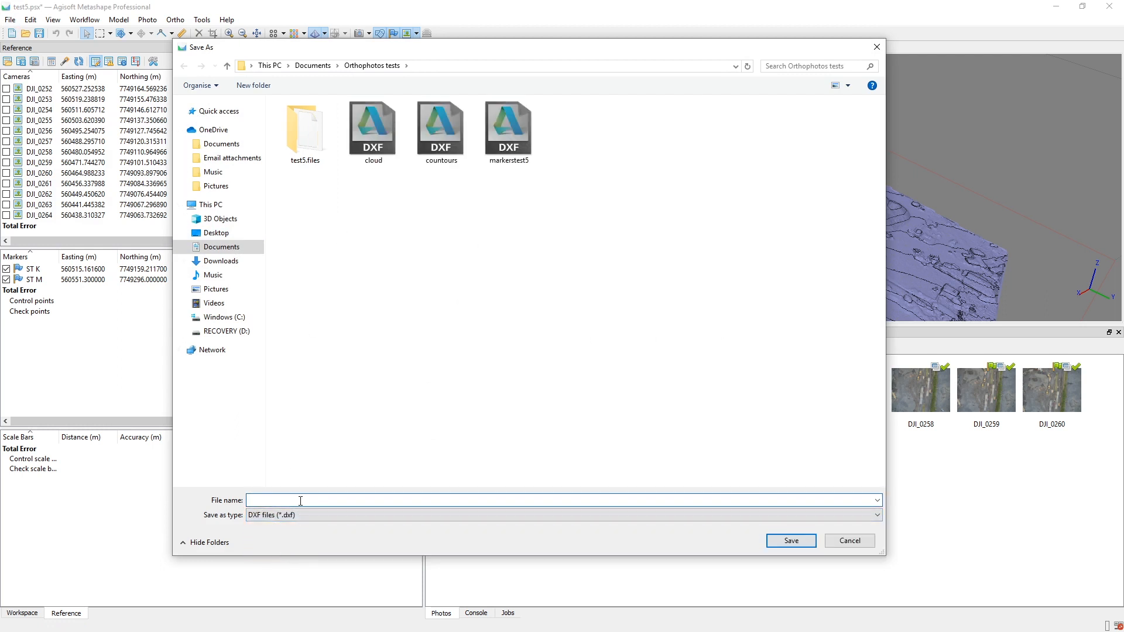
pyautogui.write('coun')
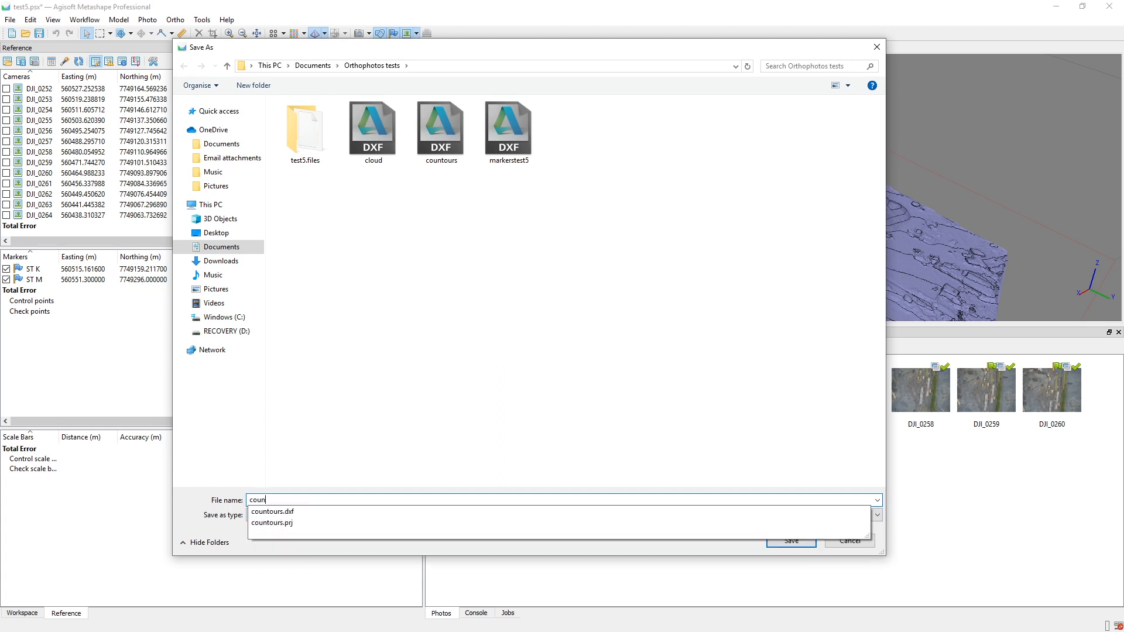
pyautogui.write('tourstest5')
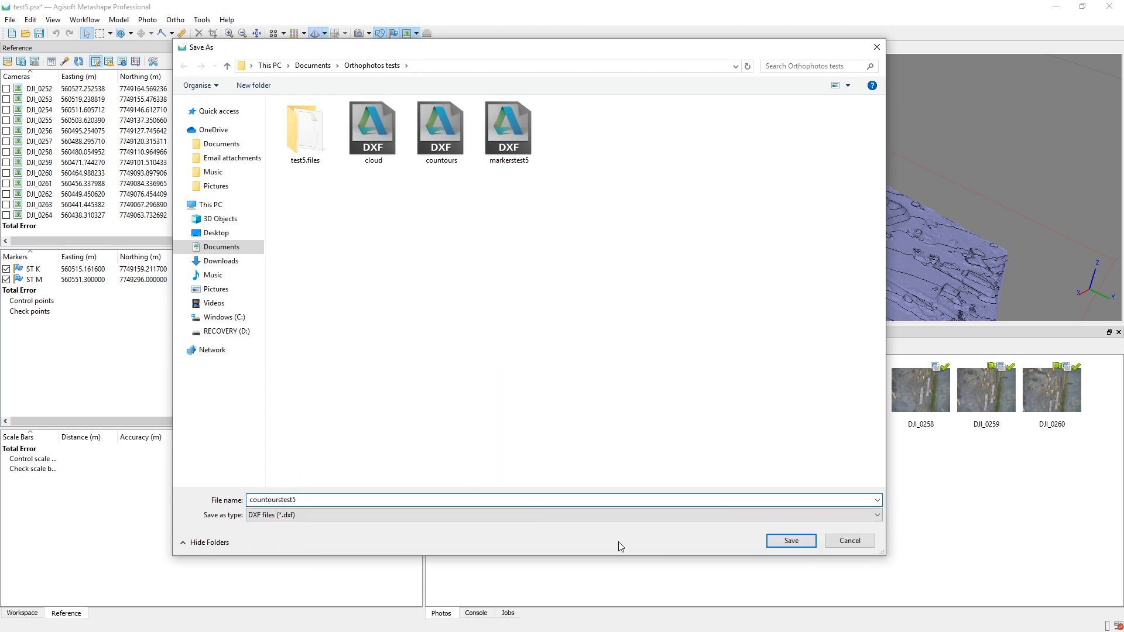
pyautogui.click(791, 542)
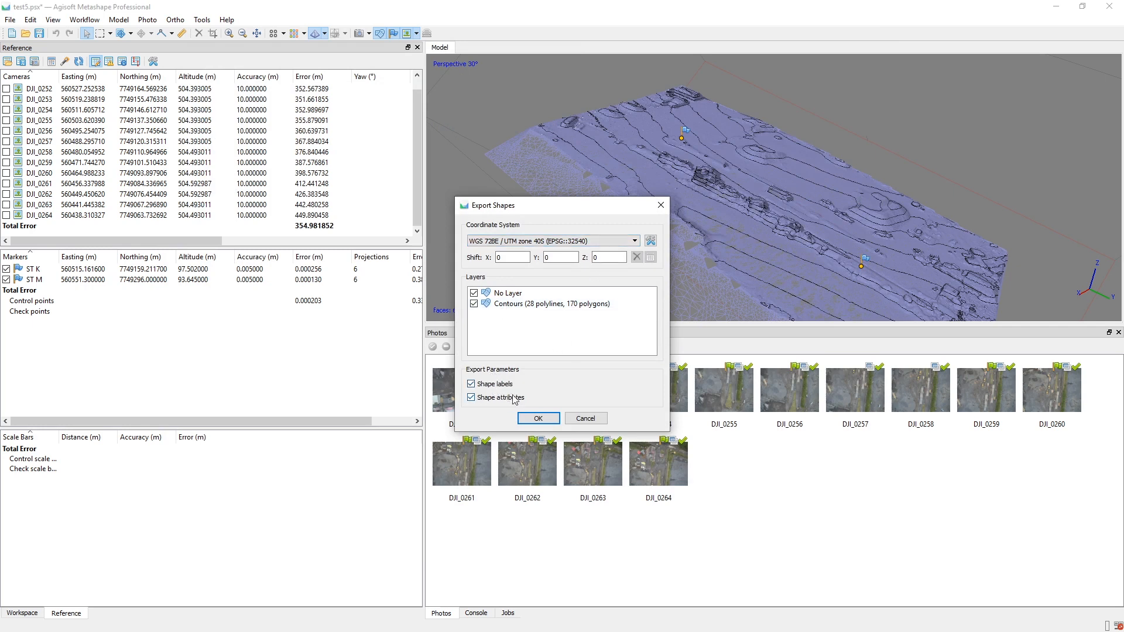
pyautogui.click(541, 419)
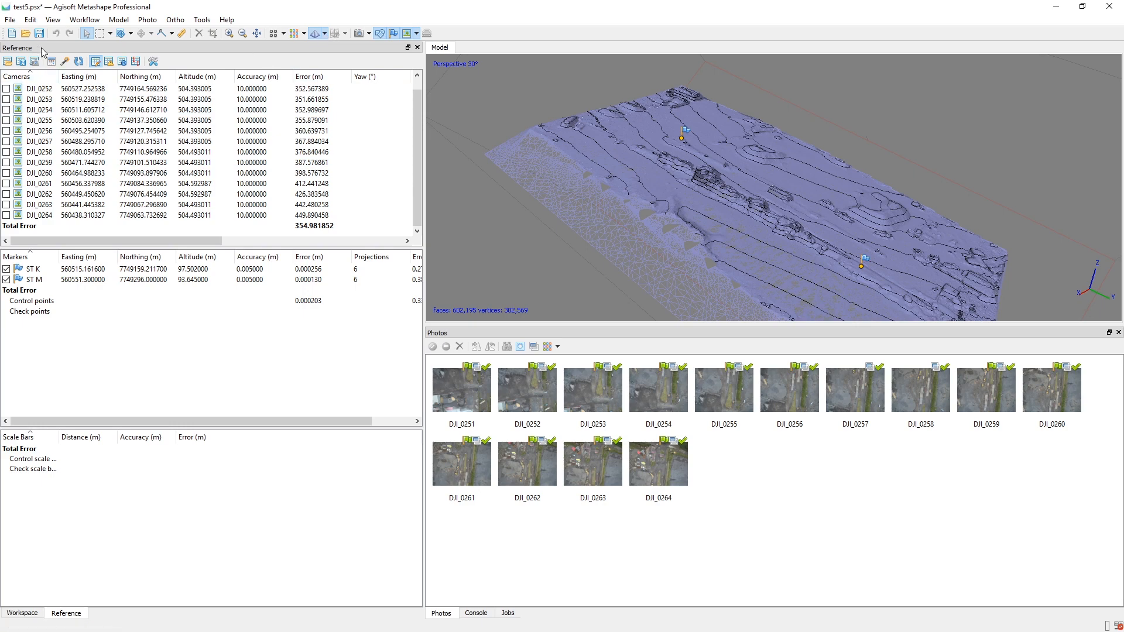
# Start a points export in XYZ Point Cloud (*.txt) format with the file name cloudtest5 in the Orthophotos tests folder
pyautogui.click(10, 19)
pyautogui.moveTo(111, 107)
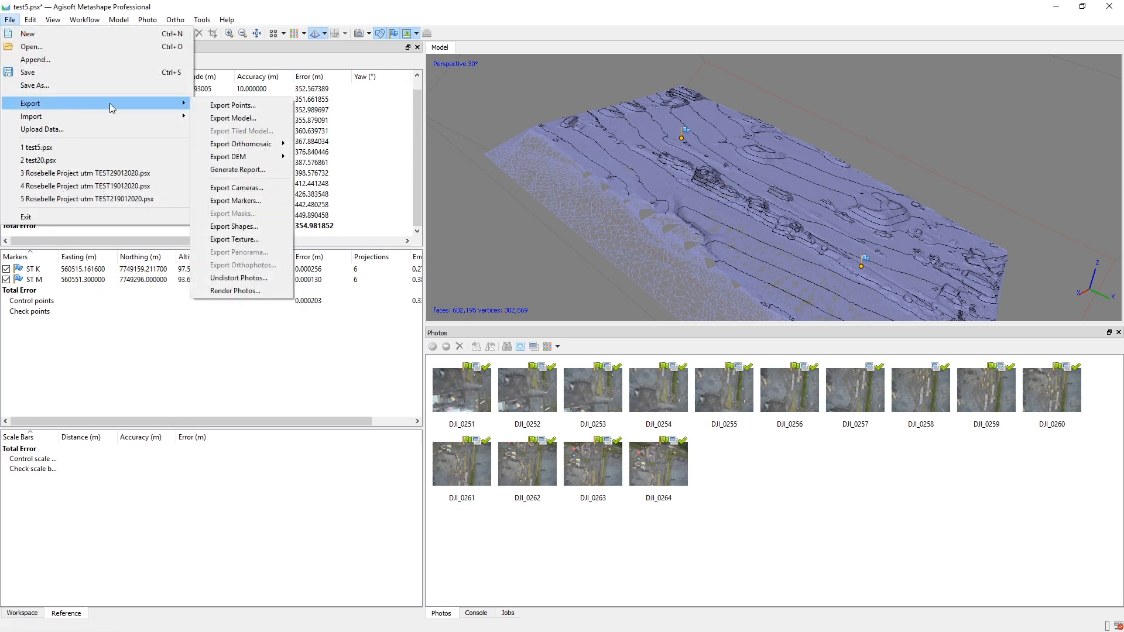
pyautogui.click(243, 106)
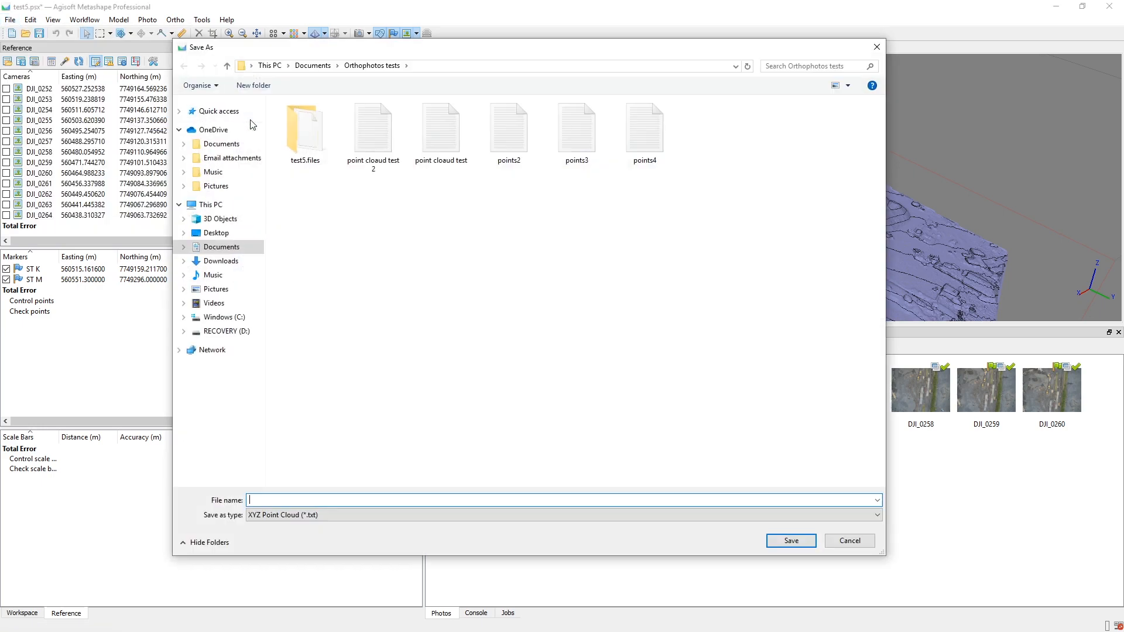
pyautogui.click(408, 514)
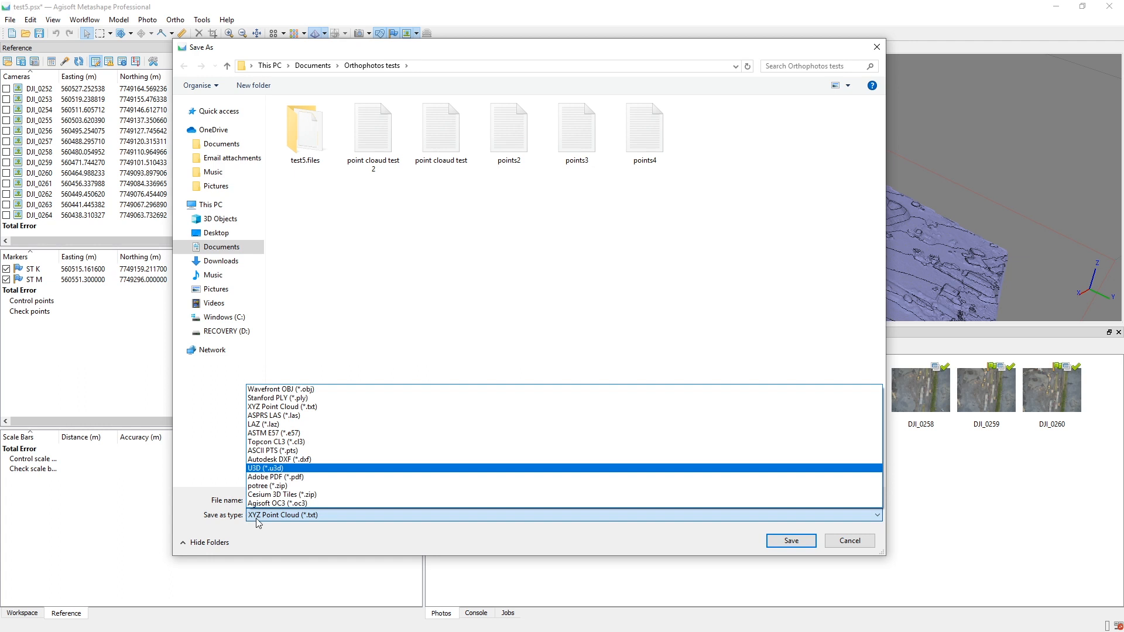
pyautogui.click(316, 518)
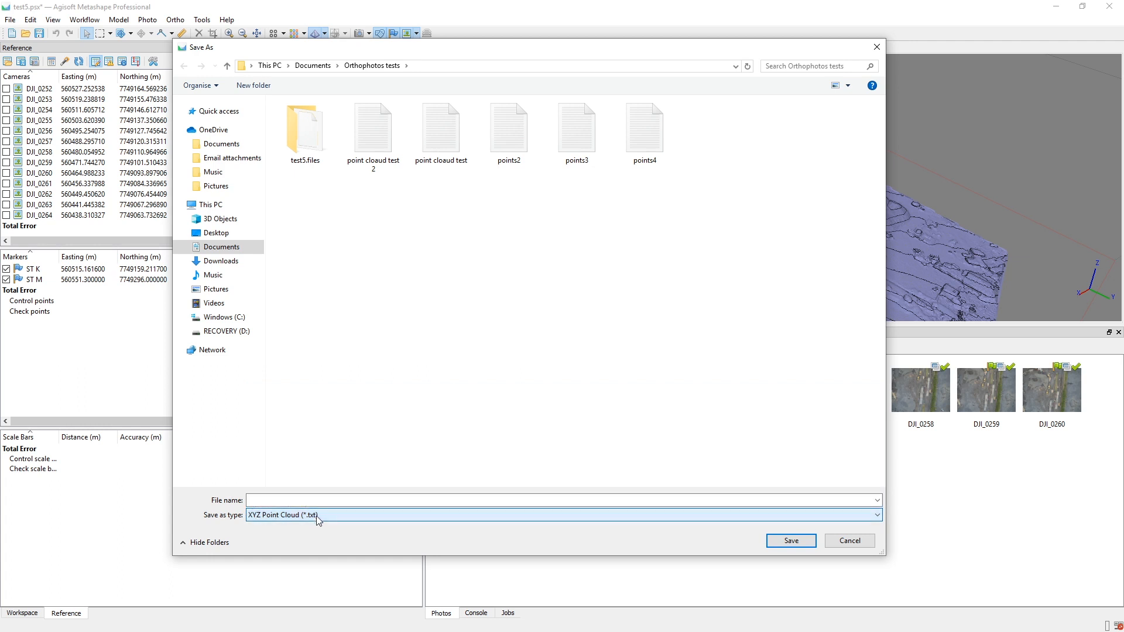
pyautogui.click(675, 500)
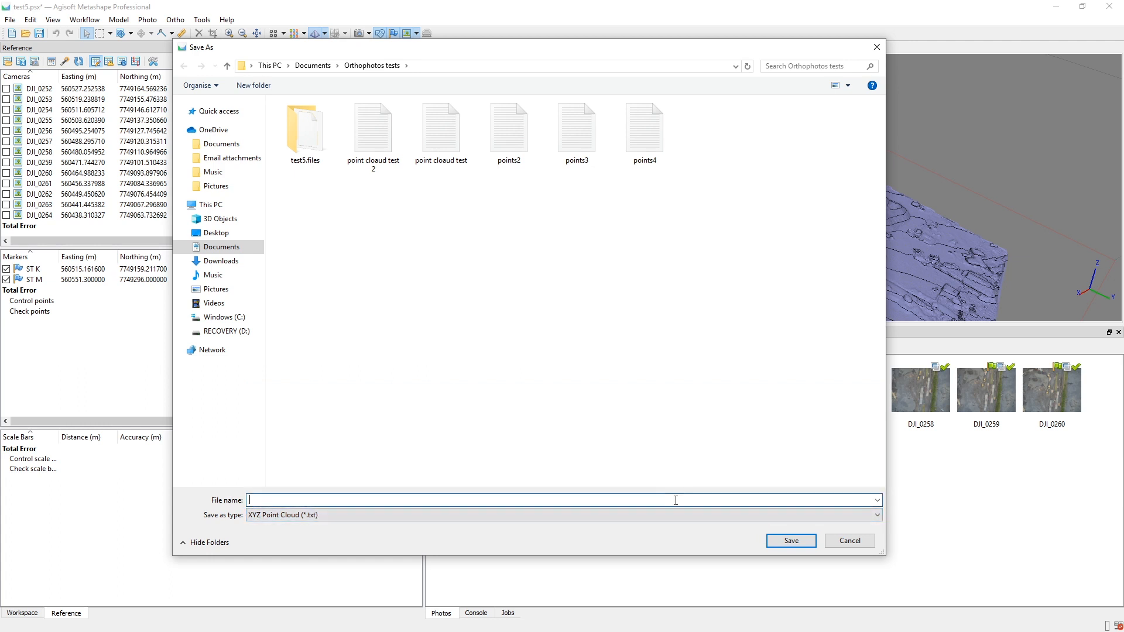
pyautogui.write('c')
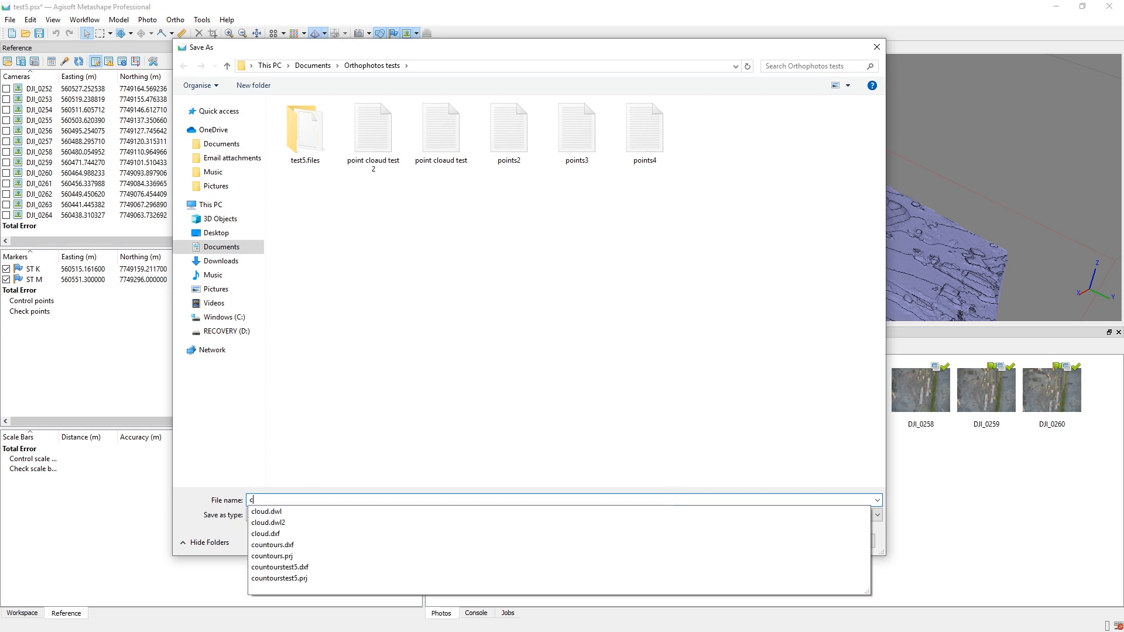
pyautogui.write('loud')
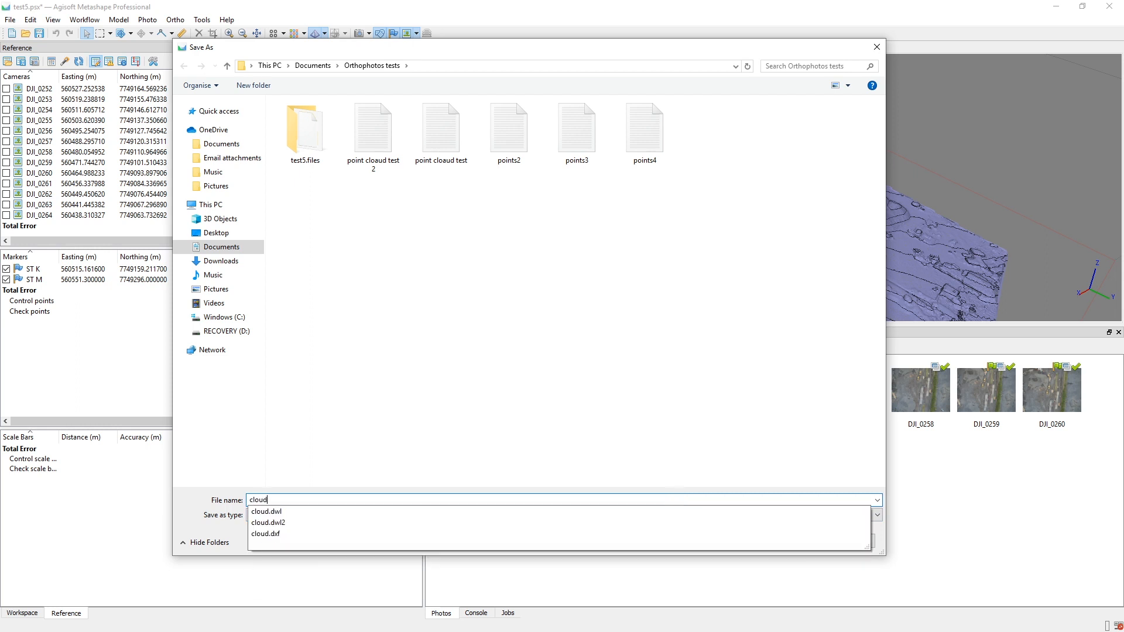
pyautogui.write('test5')
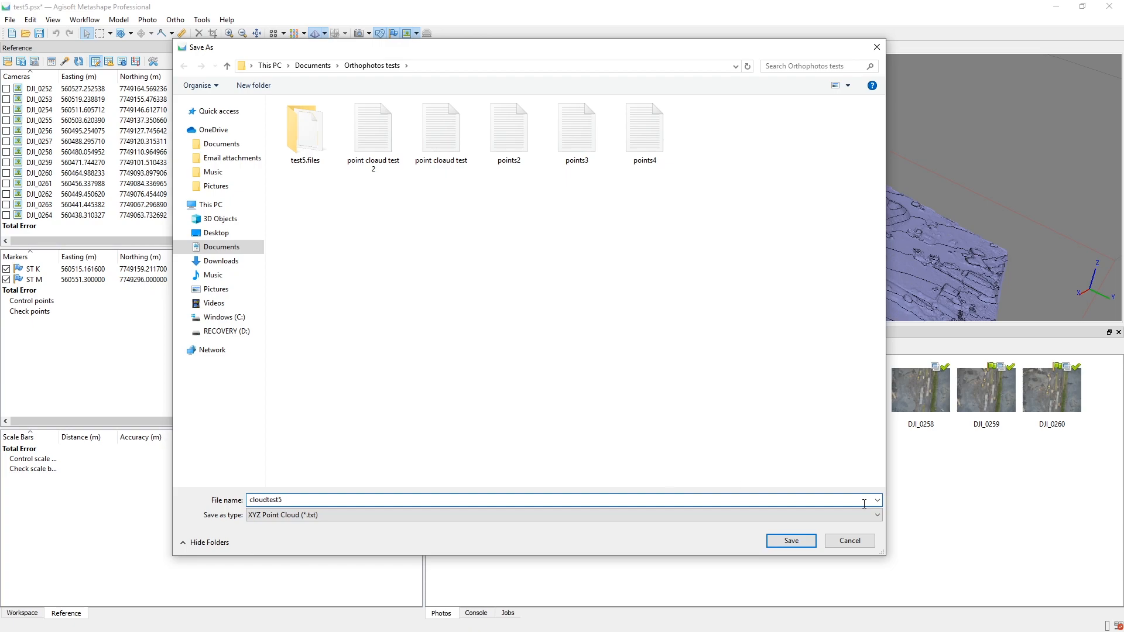
pyautogui.click(791, 540)
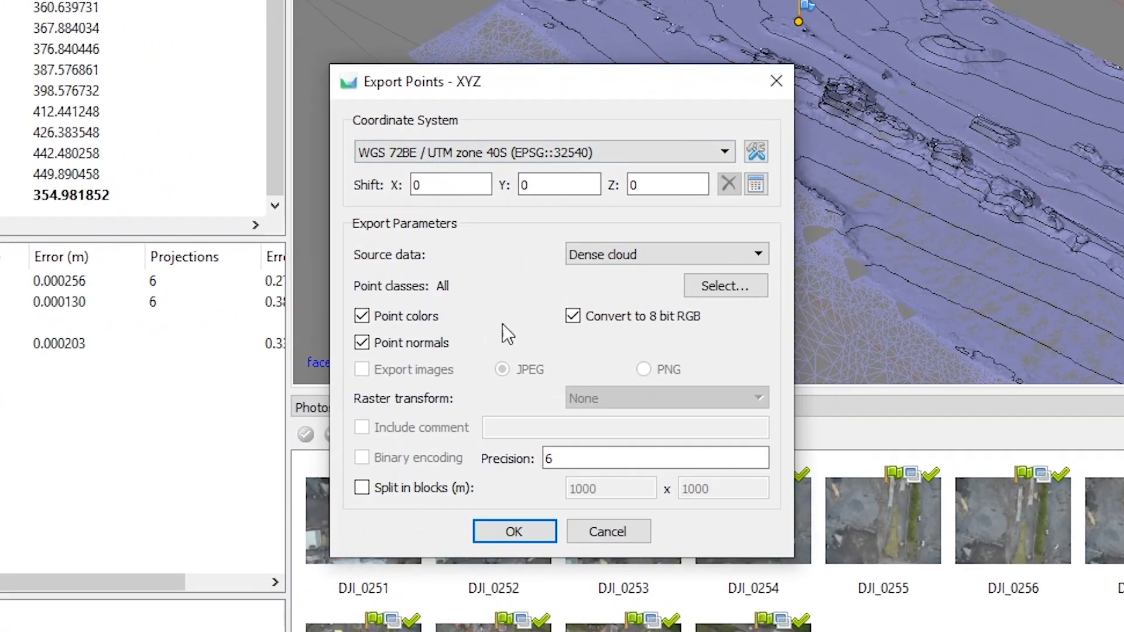
# Export the Sparse cloud as source data in WGS 72BE / UTM zone 40S with point colors, point normals and precision 6
pyautogui.click(628, 257)
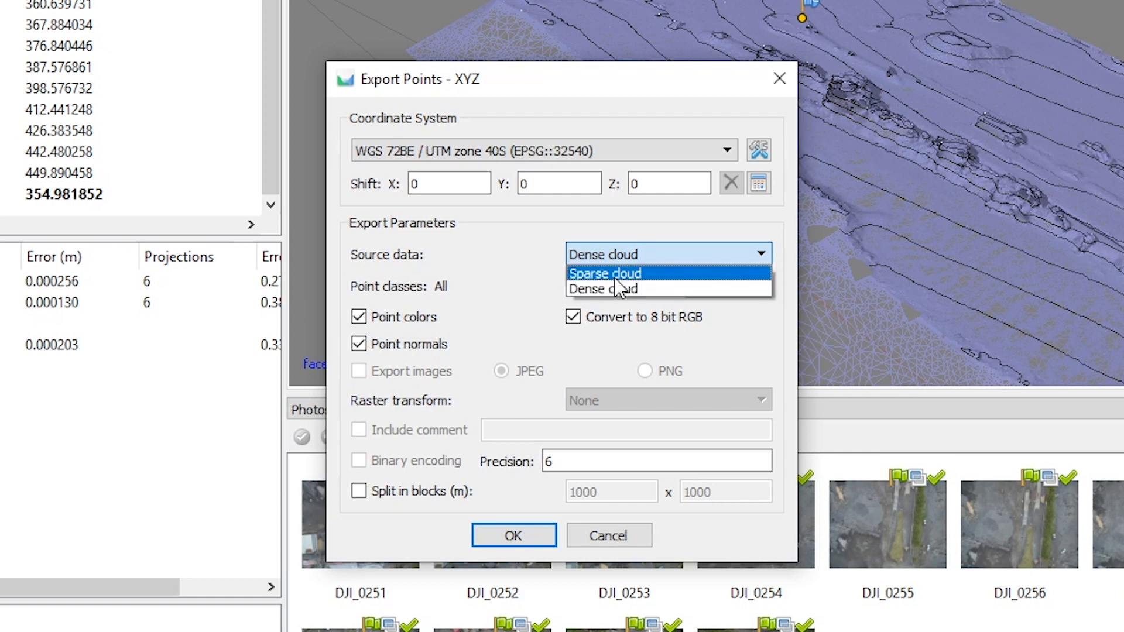
pyautogui.click(630, 274)
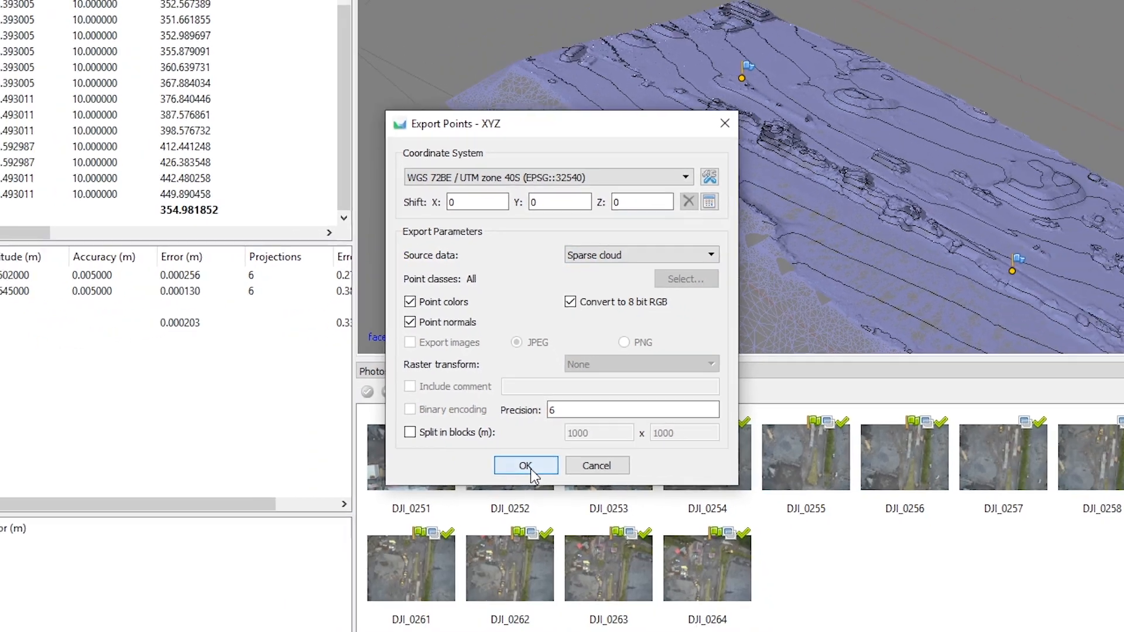
pyautogui.click(520, 540)
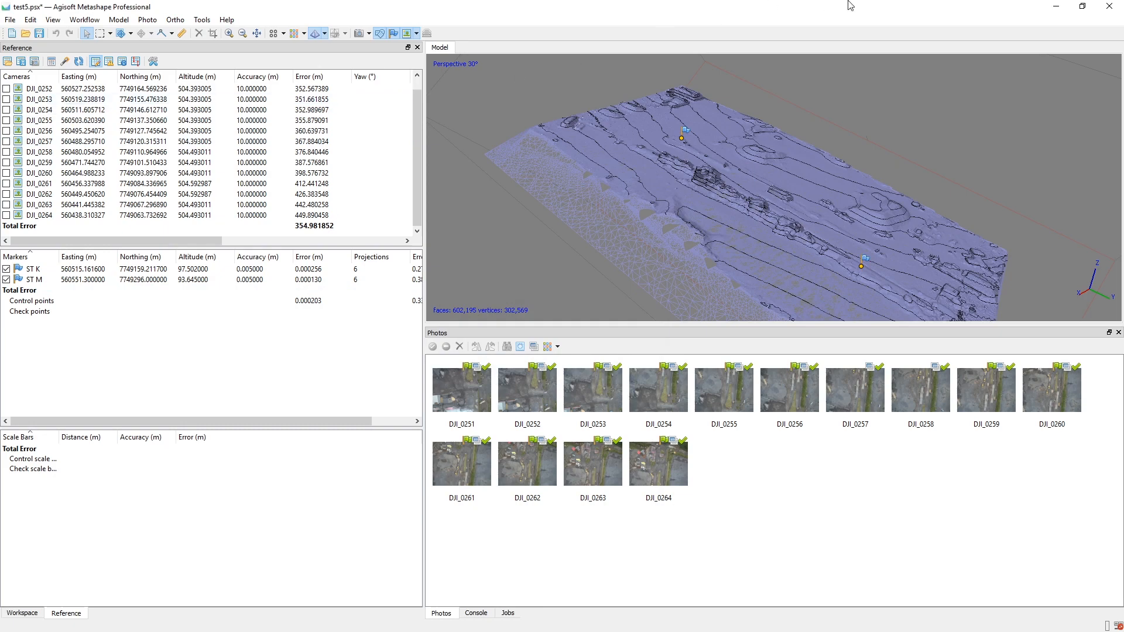
# Switch to Civil 3D with the TARGET ROSE BELLE drawing and look over its surveyed target points
pyautogui.click(1056, 7)
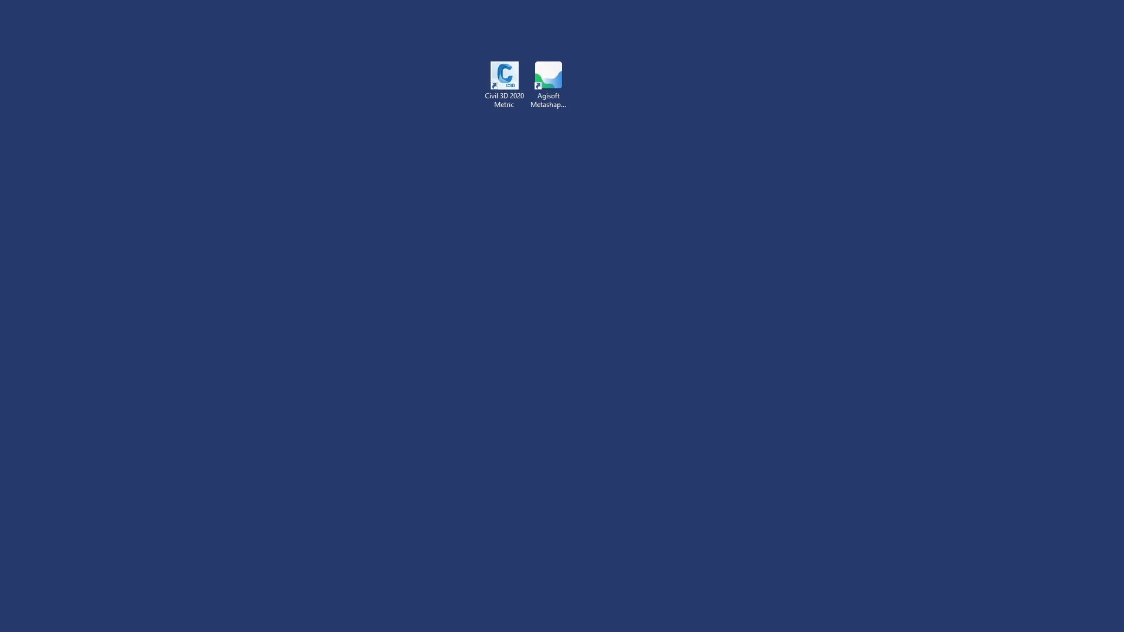
pyautogui.hotkey('alt', 'Tab')
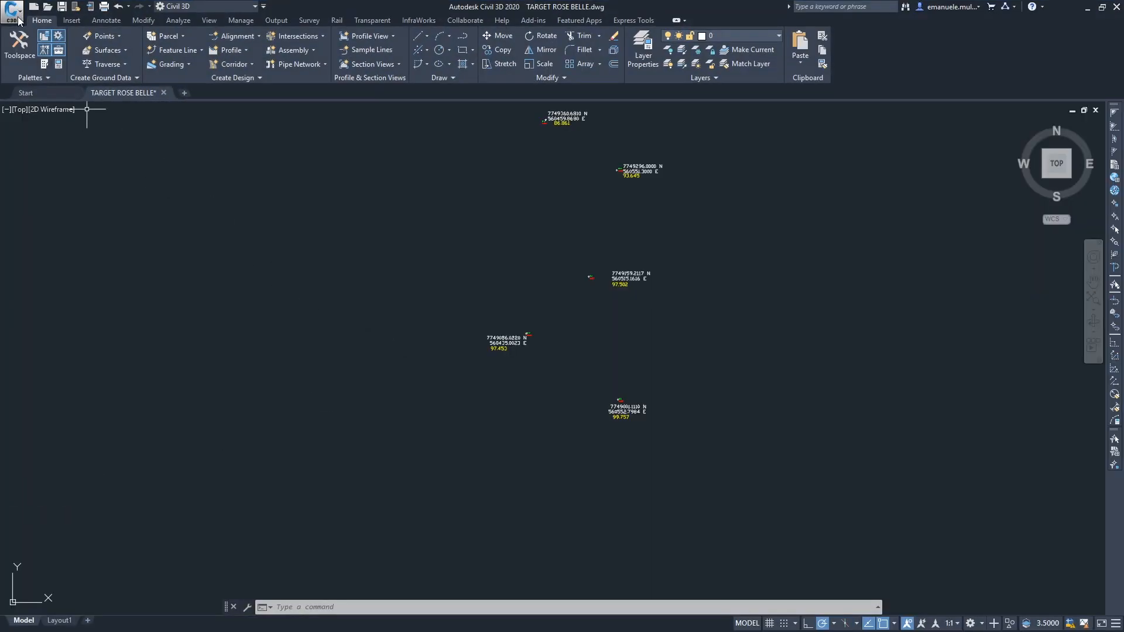
pyautogui.click(492, 219)
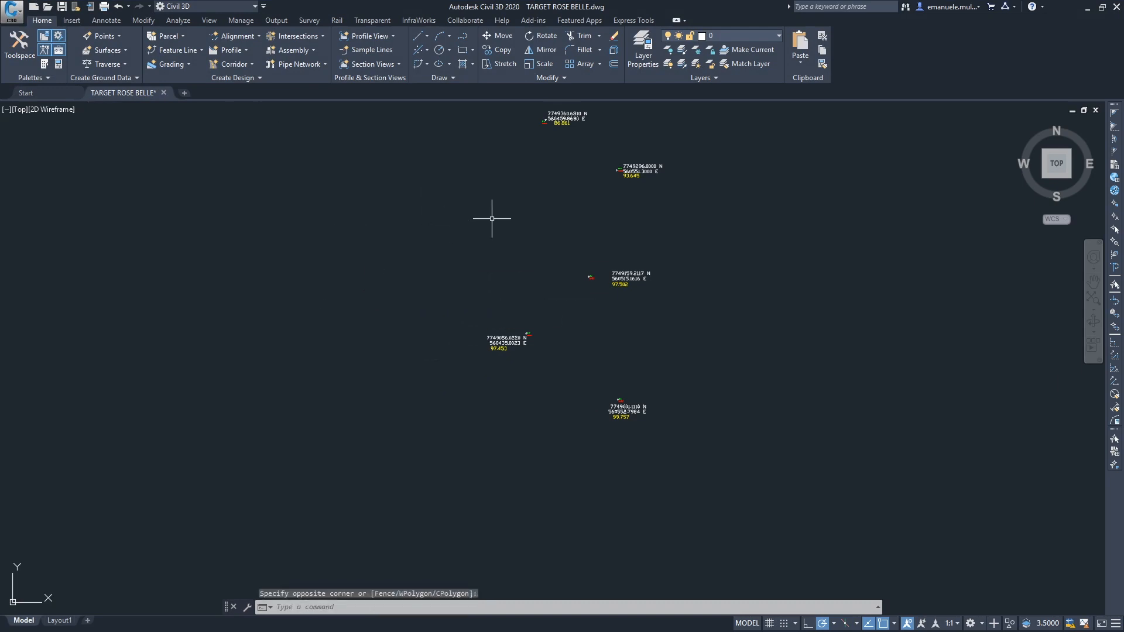
pyautogui.scroll(-3, 492, 219)
pyautogui.scroll(1, 505, 158)
pyautogui.scroll(2, 517, 204)
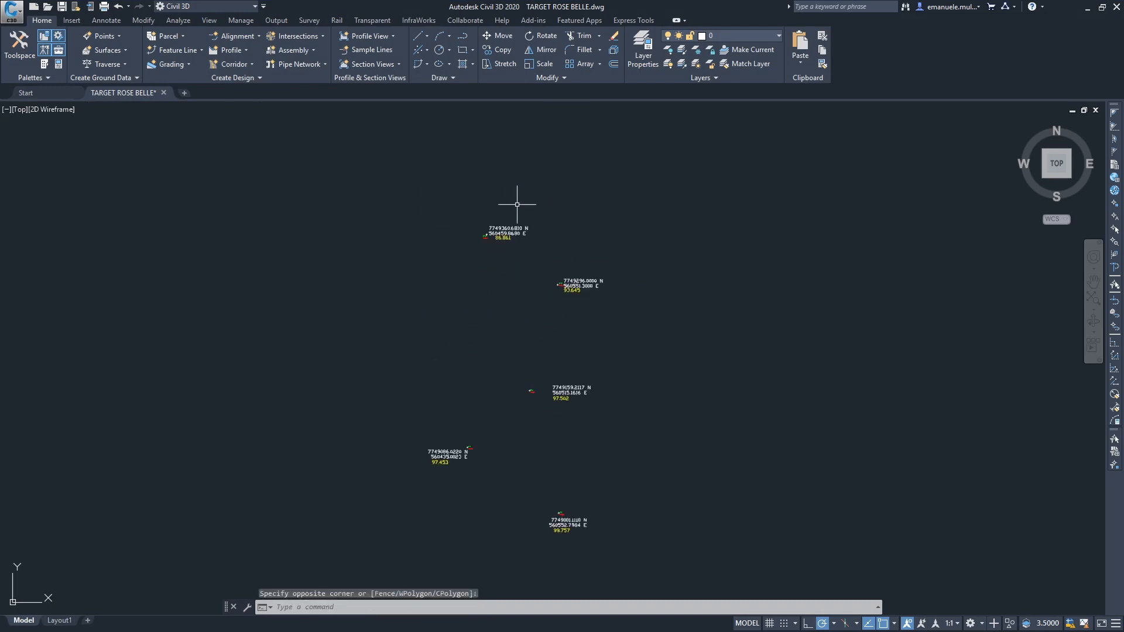
pyautogui.scroll(-2, 517, 204)
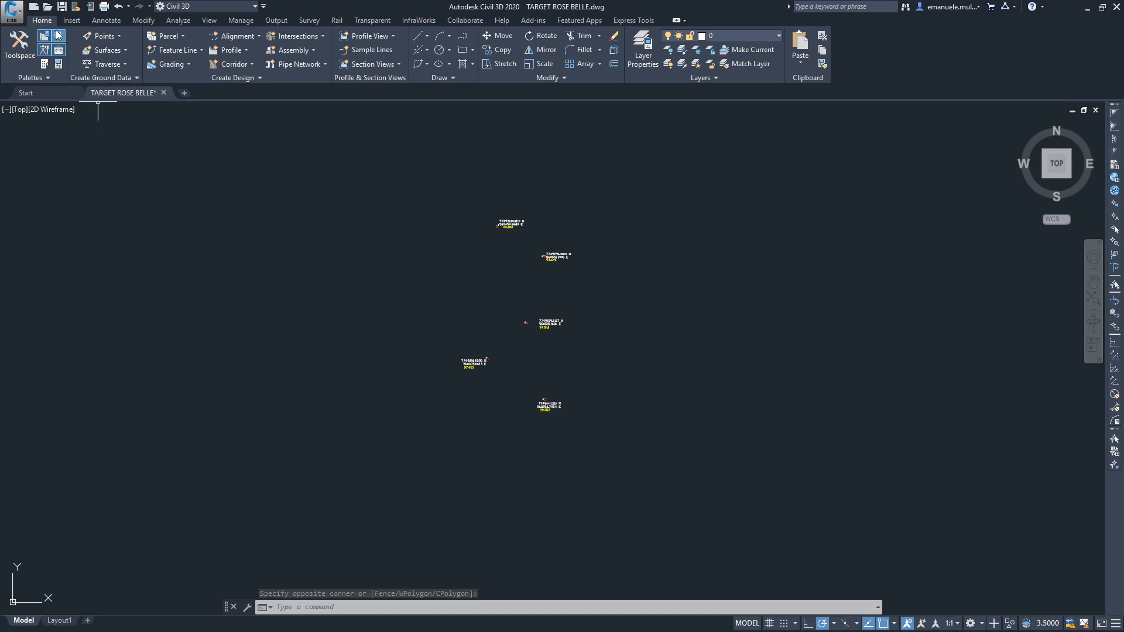
pyautogui.click(13, 11)
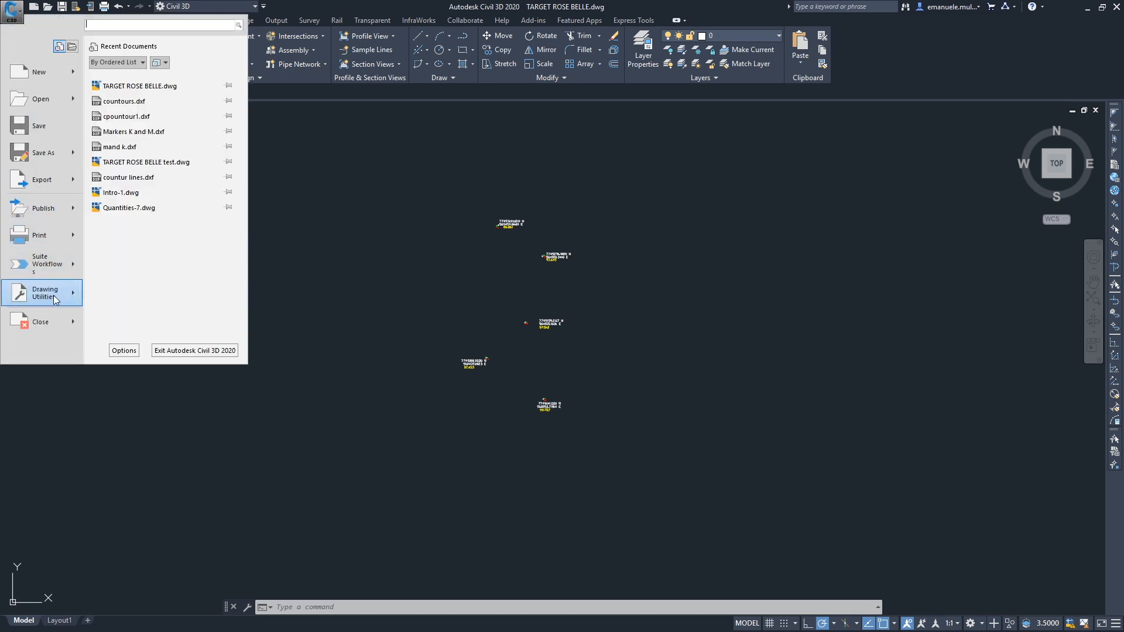
pyautogui.moveTo(52, 299)
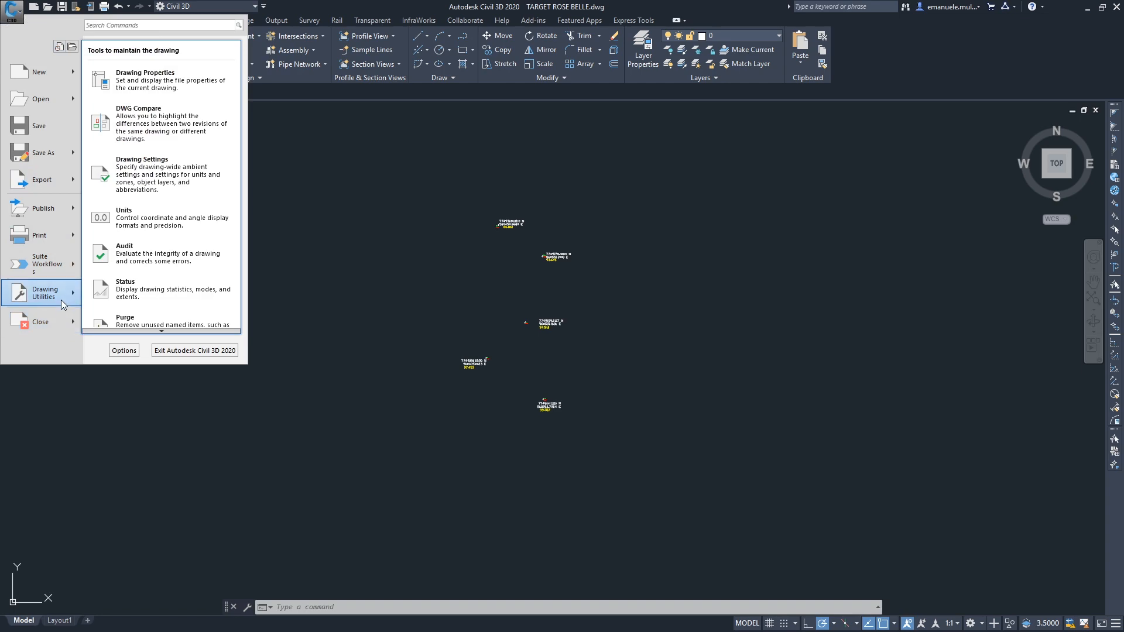
pyautogui.click(410, 311)
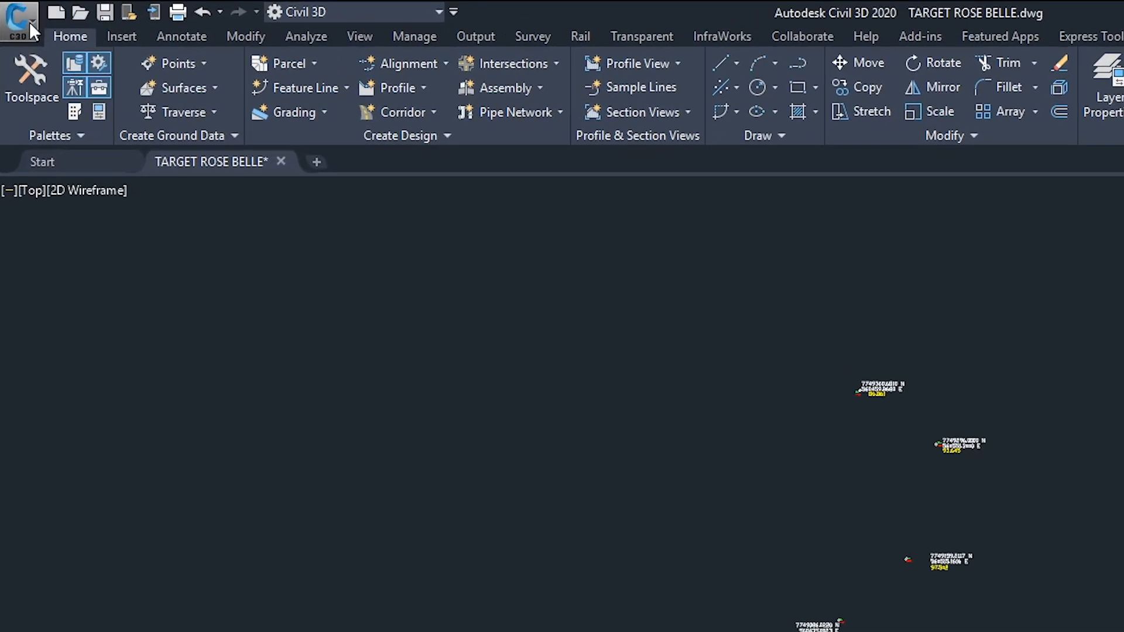
# Open the drawing settings for units and zone and set the drawing units to Meters
pyautogui.click(29, 23)
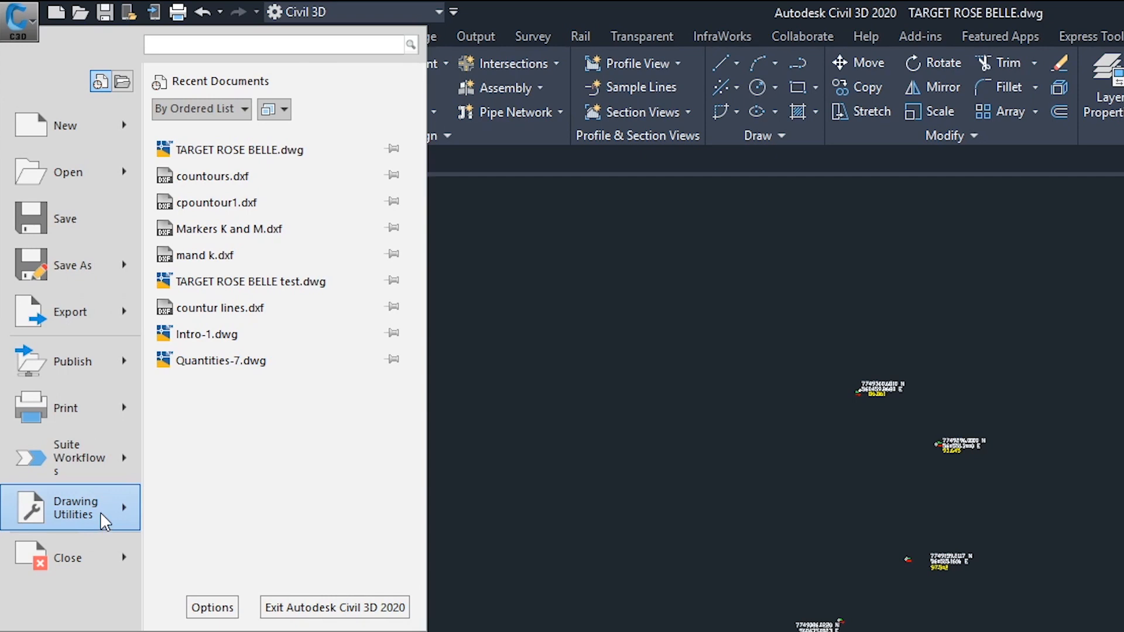
pyautogui.moveTo(87, 516)
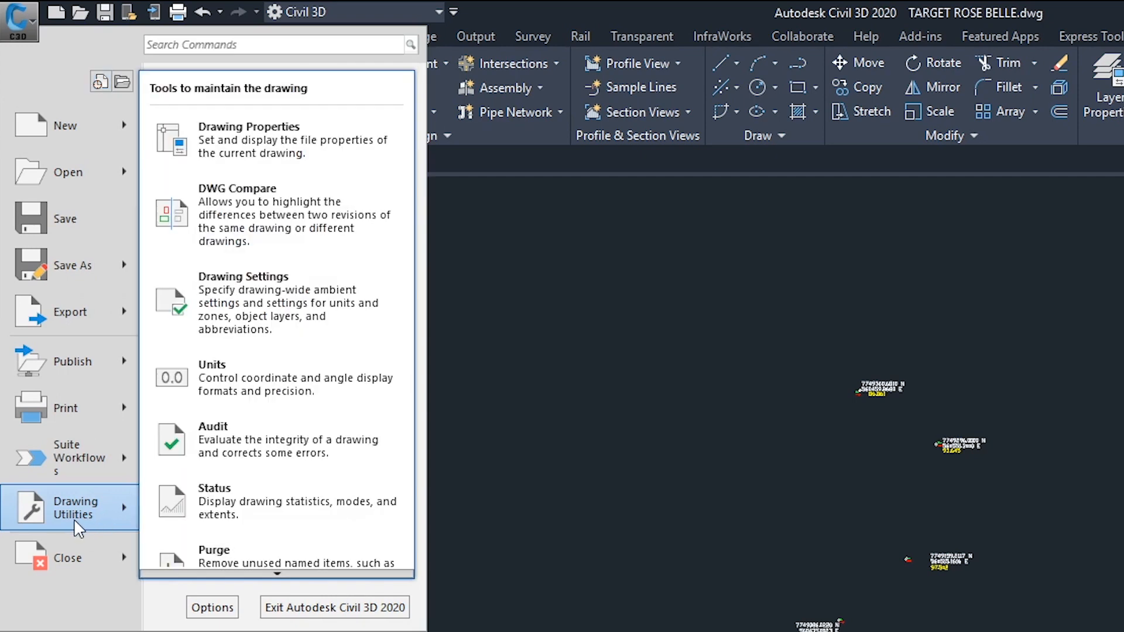
pyautogui.click(294, 290)
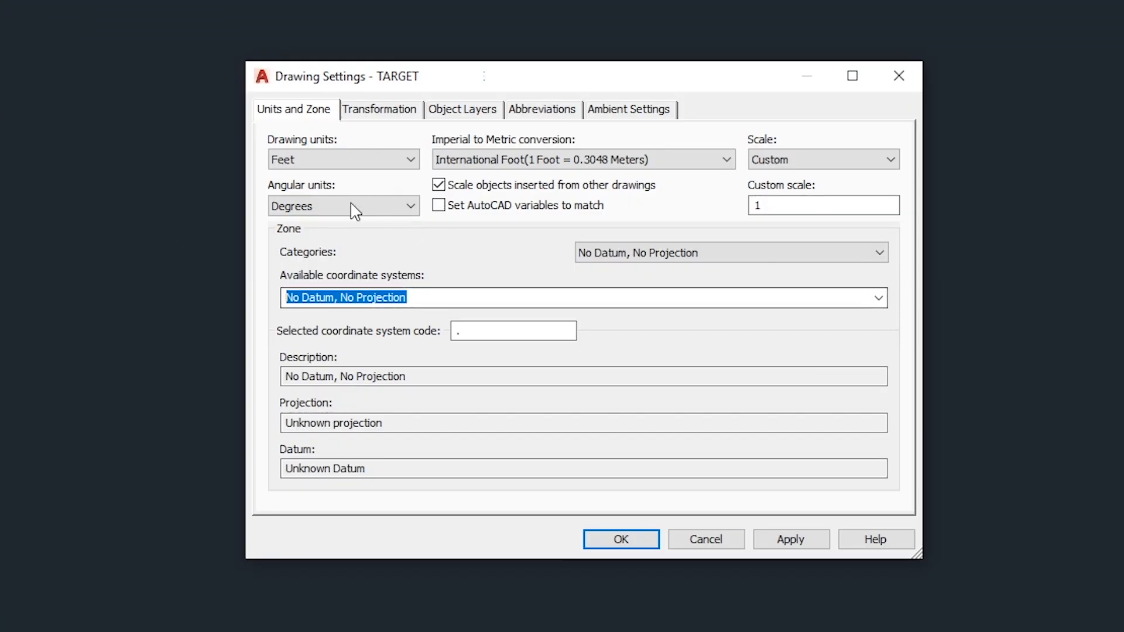
pyautogui.click(321, 160)
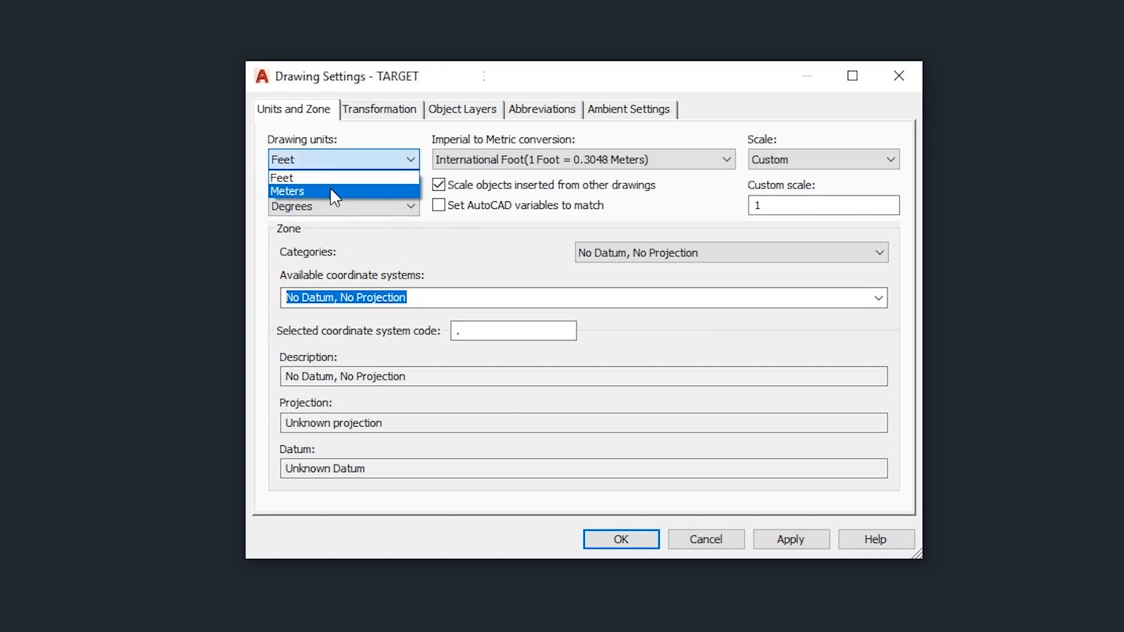
pyautogui.click(329, 191)
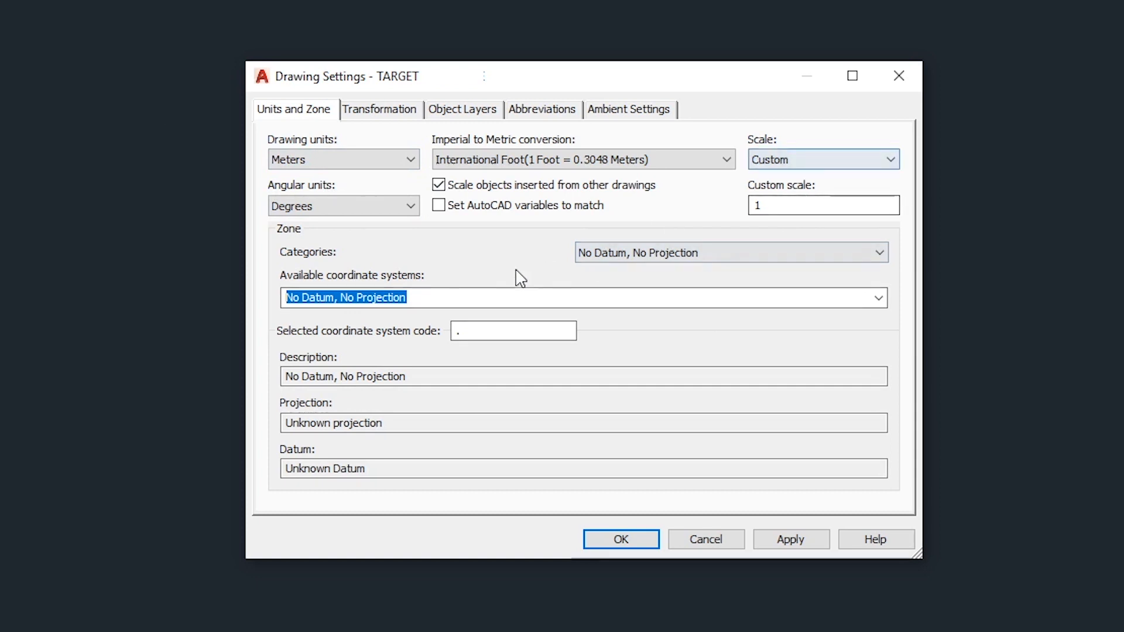
# Set the zone's coordinate system category to UTM, WGS84 Datum
pyautogui.click(880, 253)
pyautogui.click(881, 258)
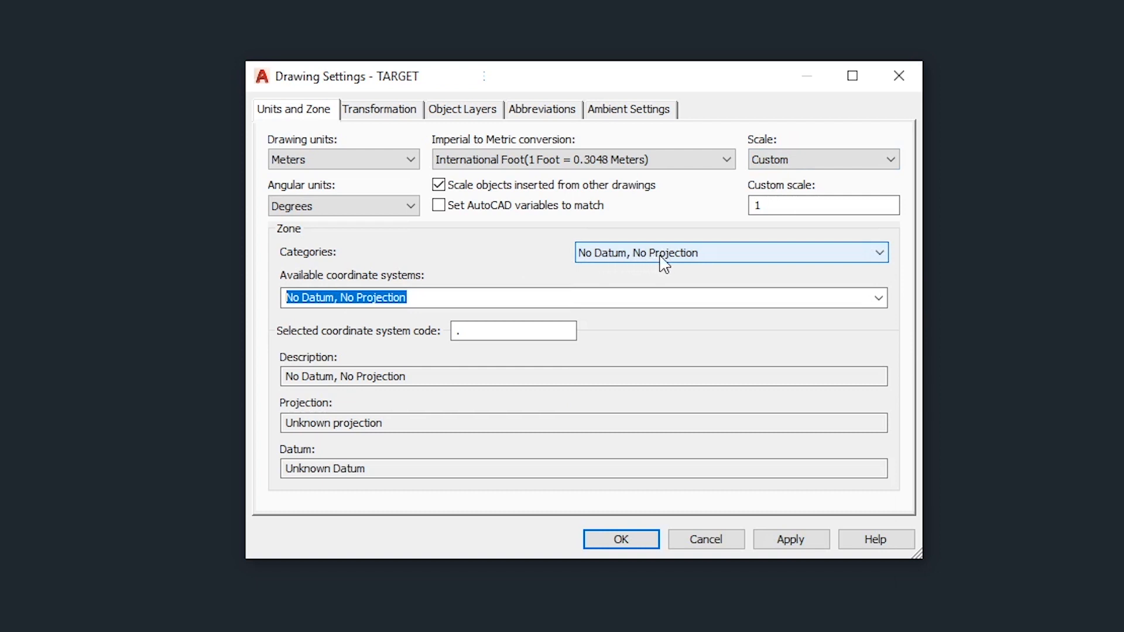
pyautogui.click(878, 255)
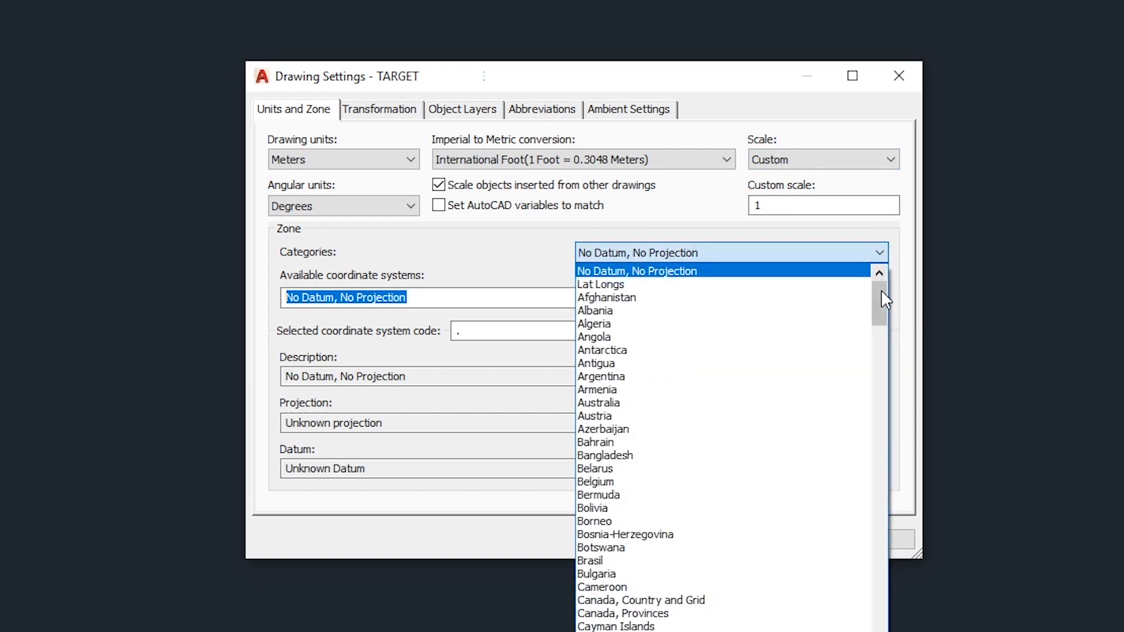
pyautogui.moveTo(880, 299); pyautogui.dragTo(867, 621)
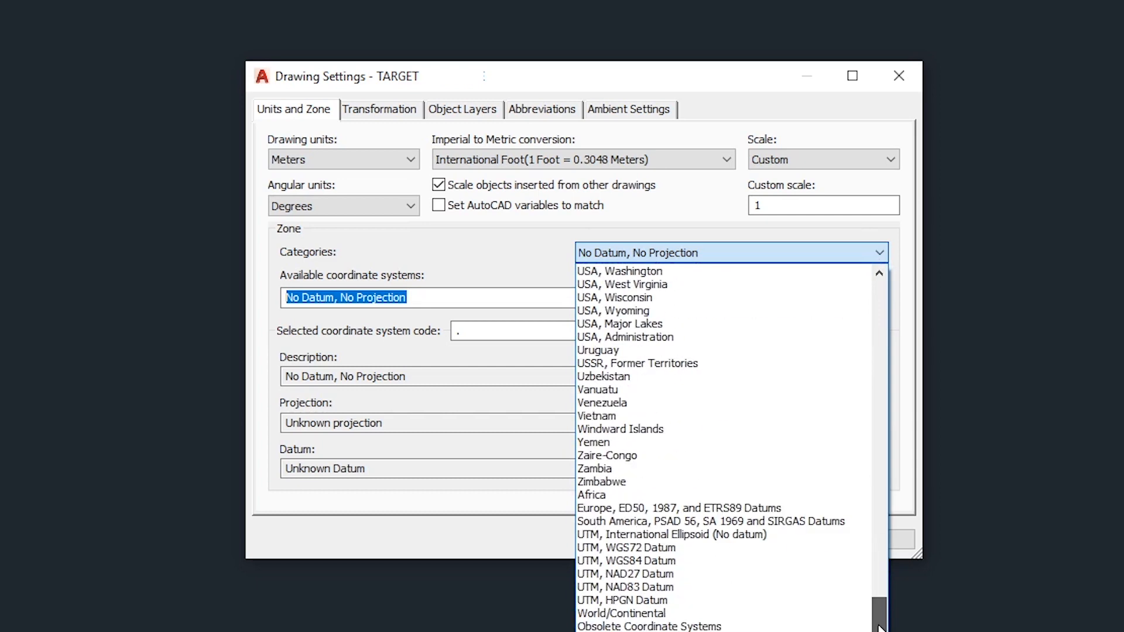
pyautogui.click(670, 564)
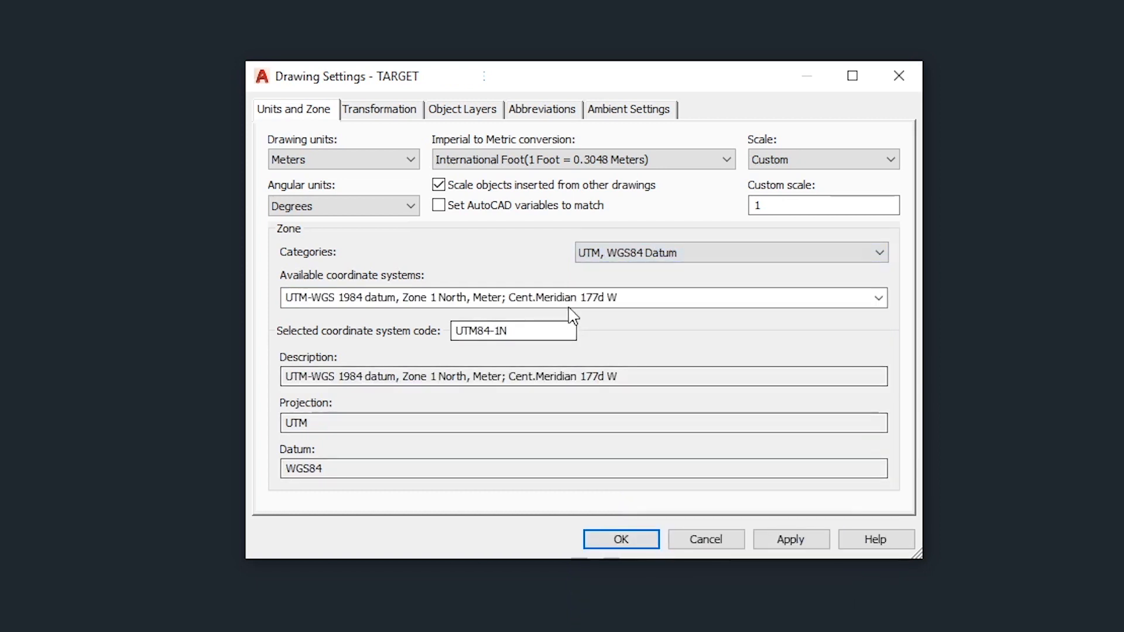
# Assign the UTM-WGS 1984 datum, Zone 40 South, Meter coordinate system and apply the drawing settings
pyautogui.click(879, 298)
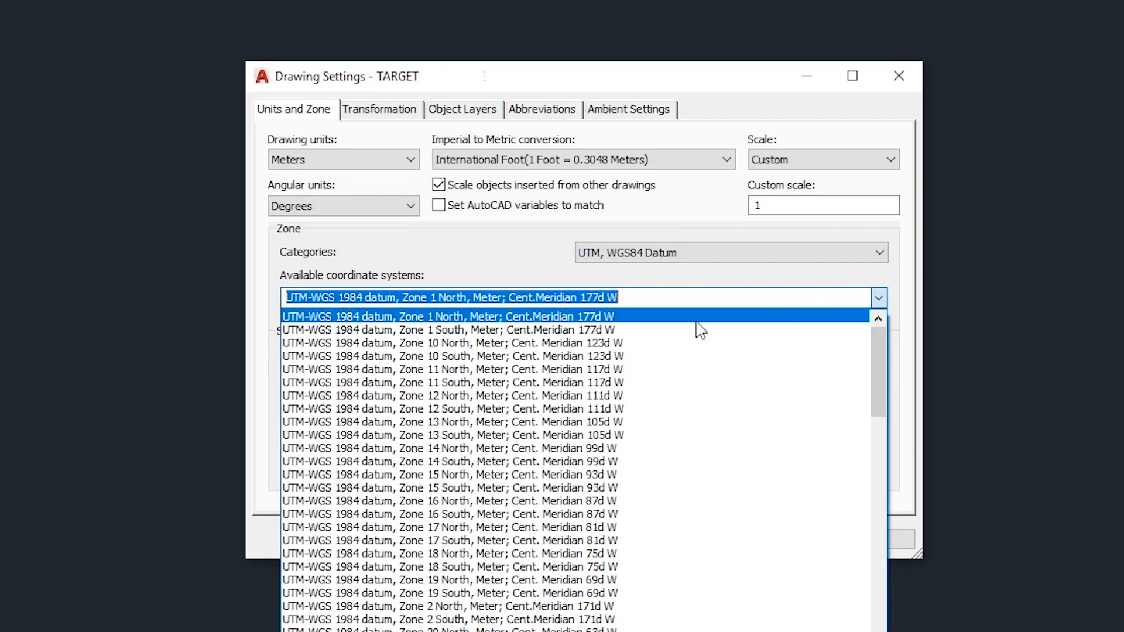
pyautogui.moveTo(878, 375); pyautogui.dragTo(883, 586)
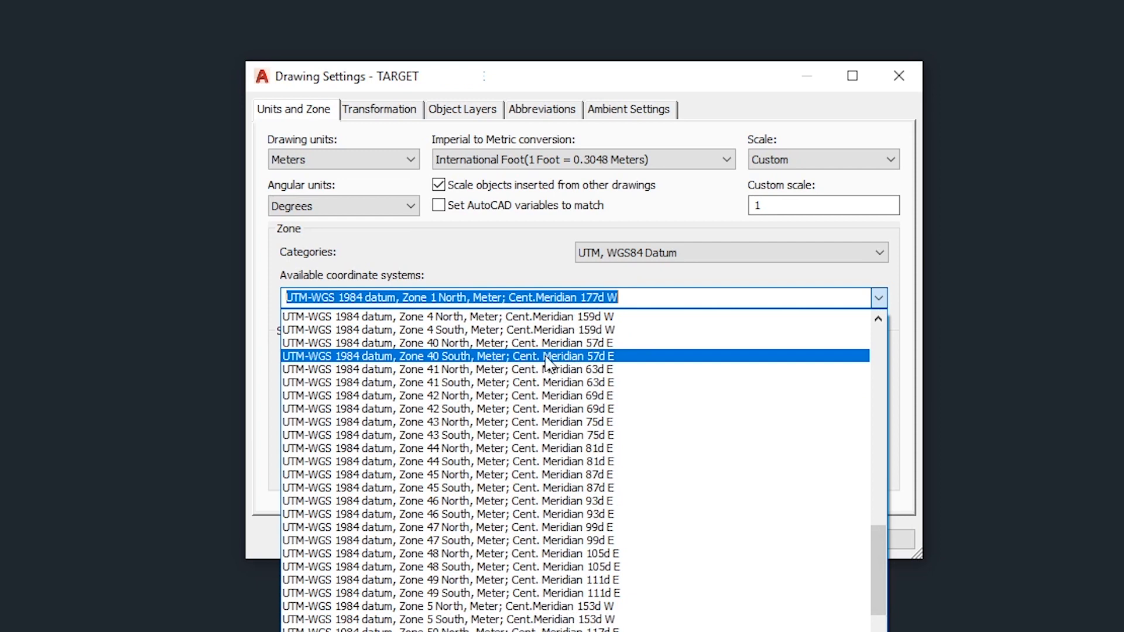
pyautogui.click(436, 356)
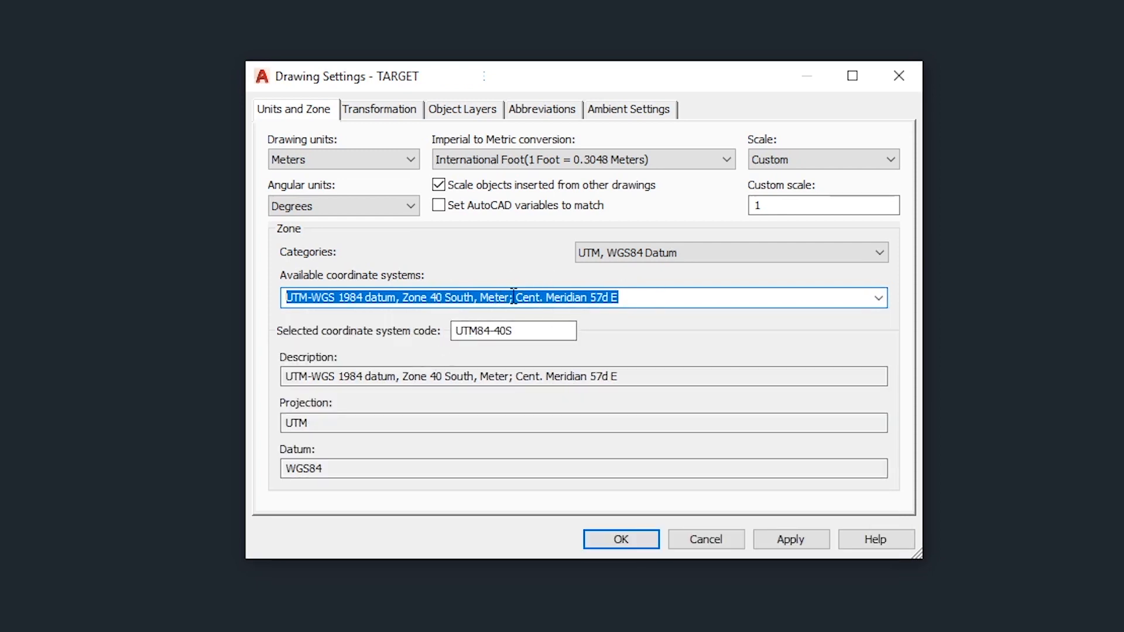
pyautogui.click(791, 540)
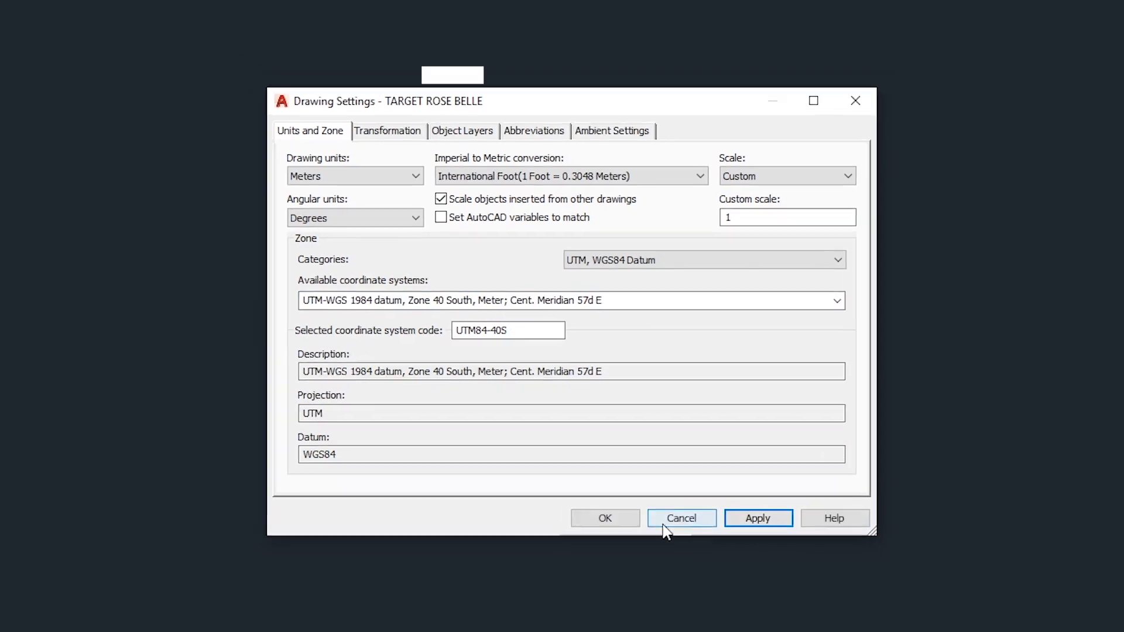
pyautogui.click(633, 534)
pyautogui.click(711, 313)
pyautogui.click(665, 381)
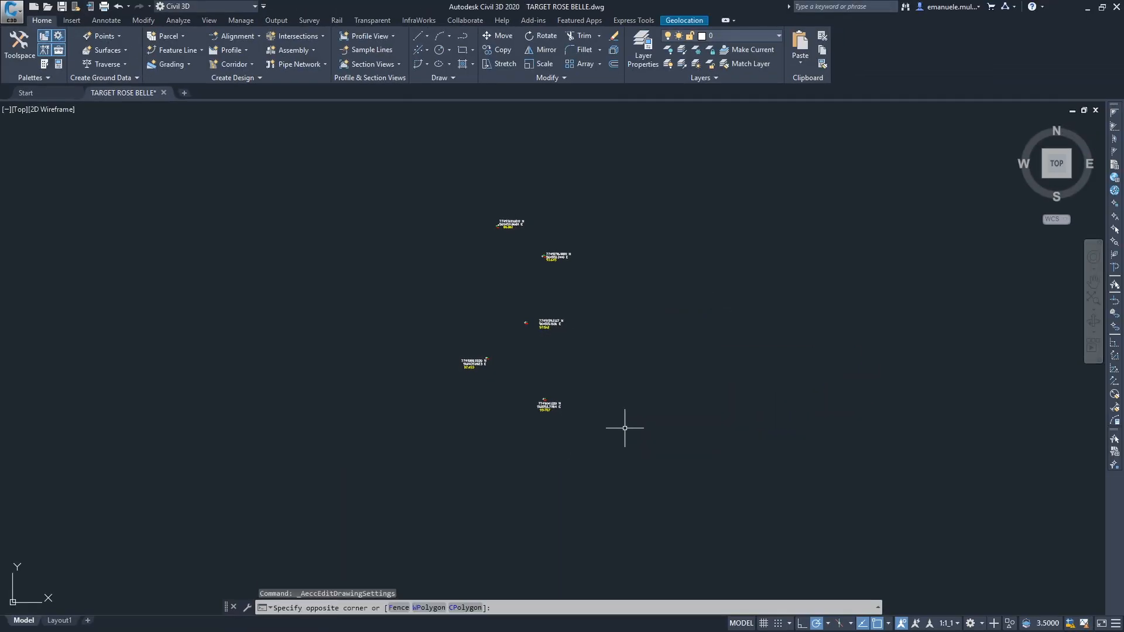
# Start importing points from a file and choose the ENZ (space delimited) point file format
pyautogui.scroll(6, 492, 375)
pyautogui.scroll(-6, 494, 384)
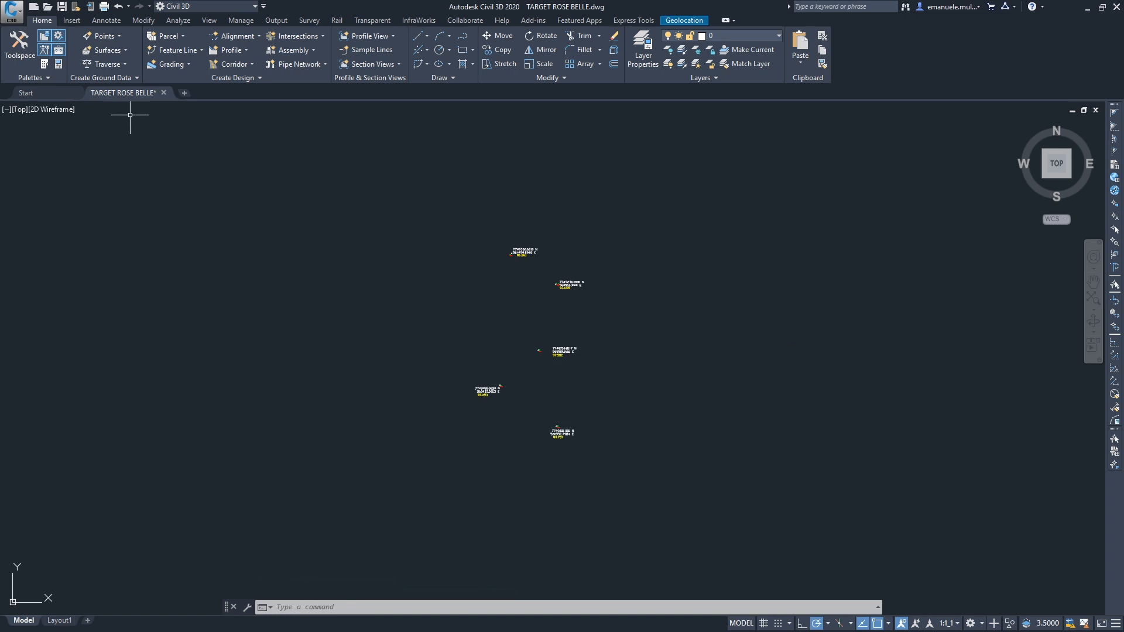
pyautogui.click(71, 21)
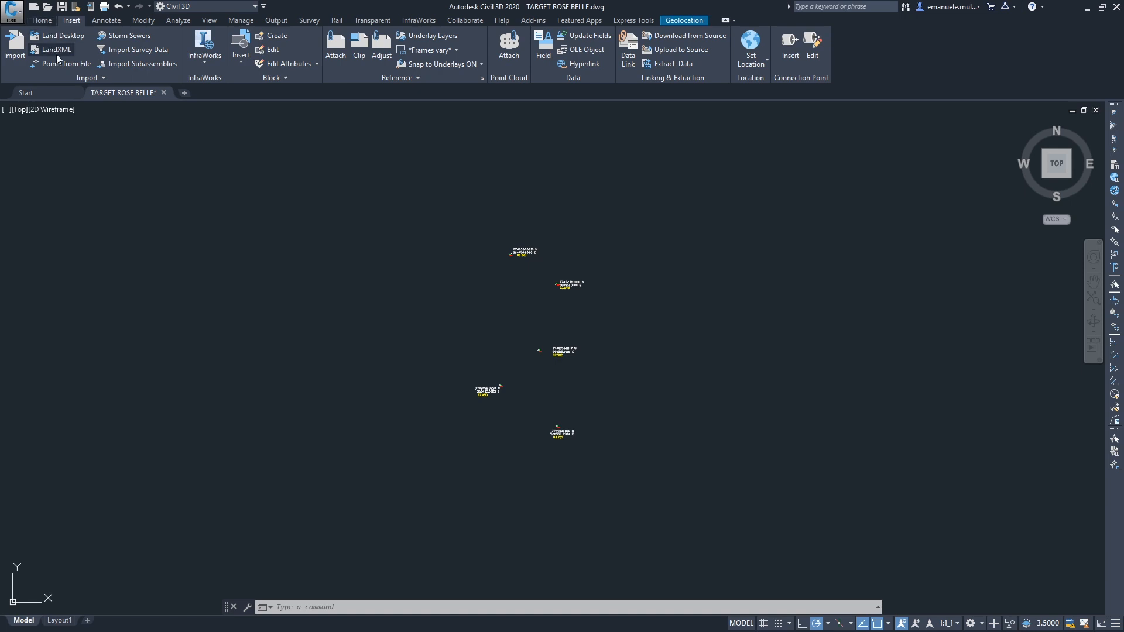
pyautogui.click(49, 23)
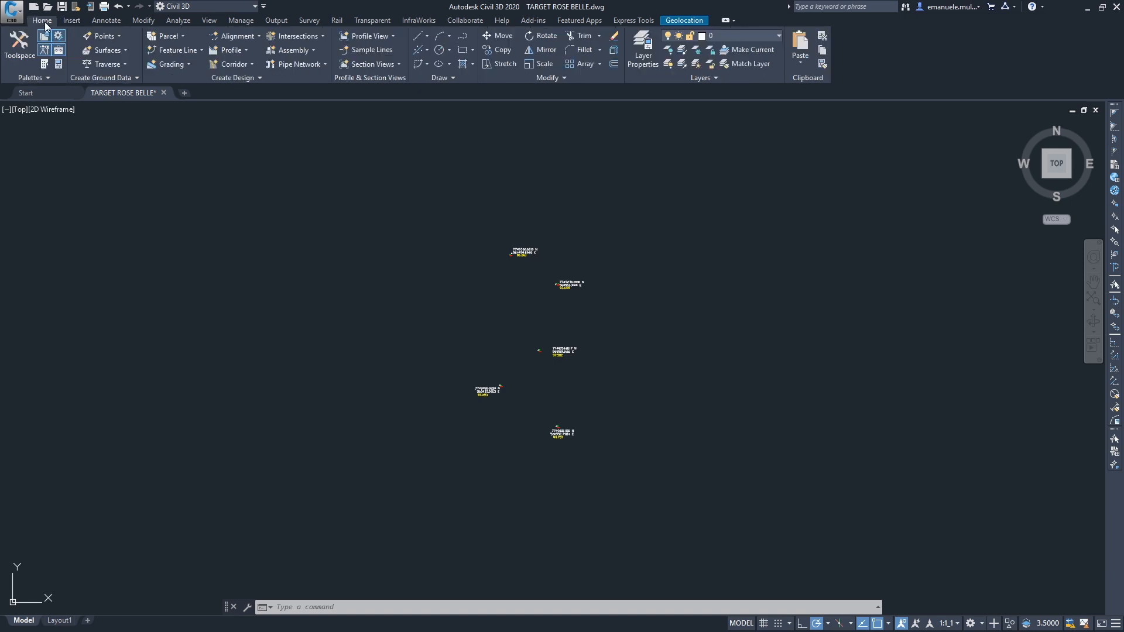
pyautogui.click(70, 22)
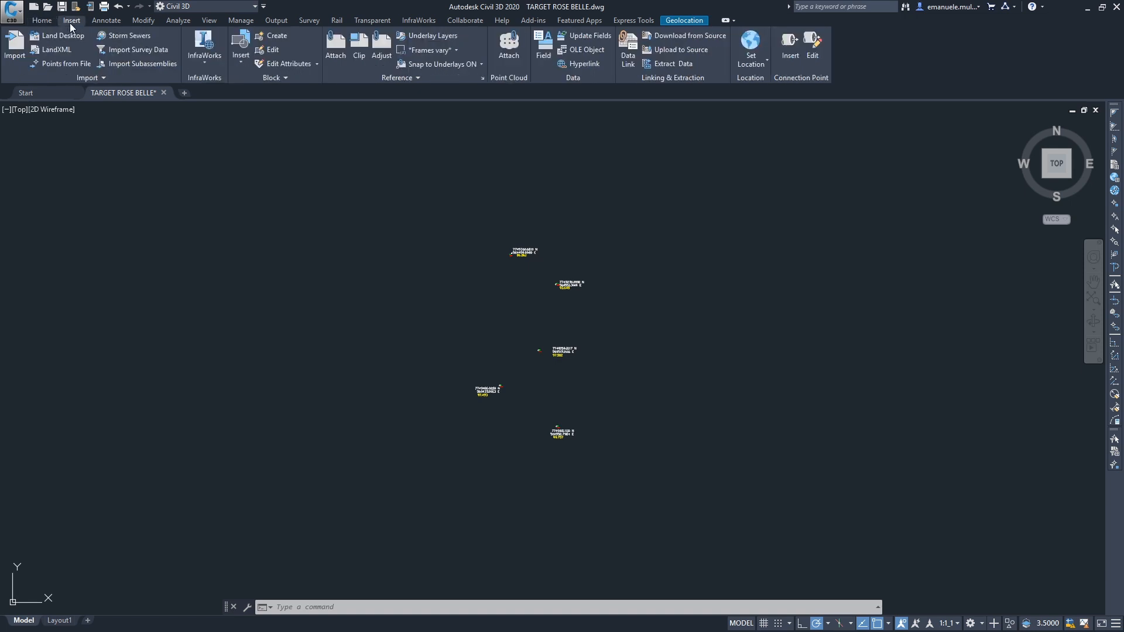
pyautogui.click(61, 63)
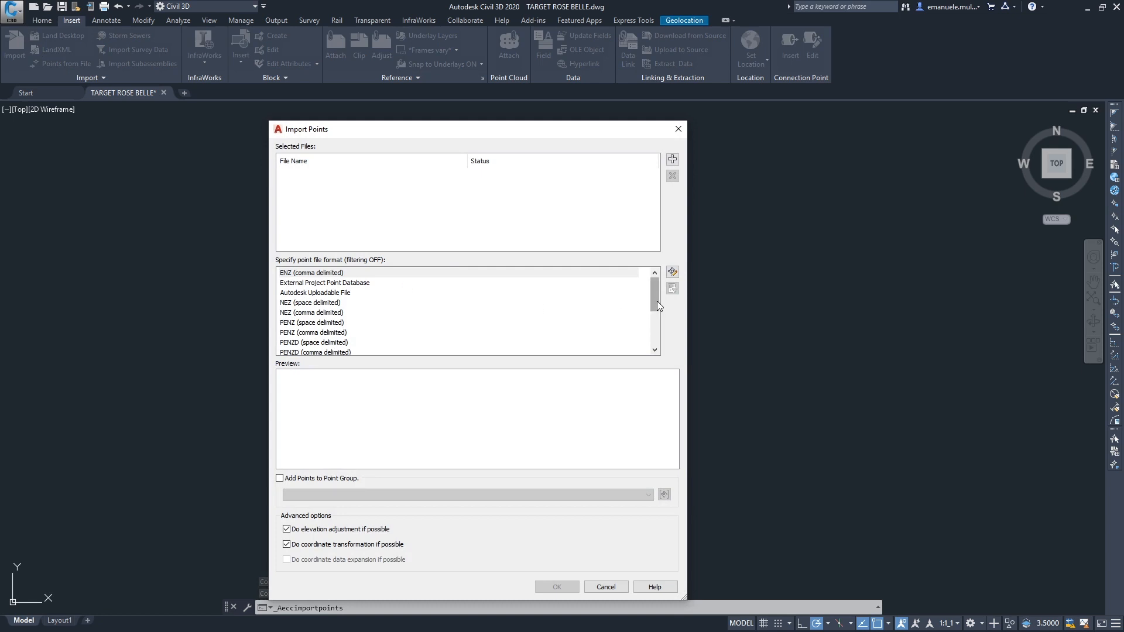
pyautogui.scroll(-1, 656, 302)
pyautogui.moveTo(656, 302); pyautogui.dragTo(656, 339)
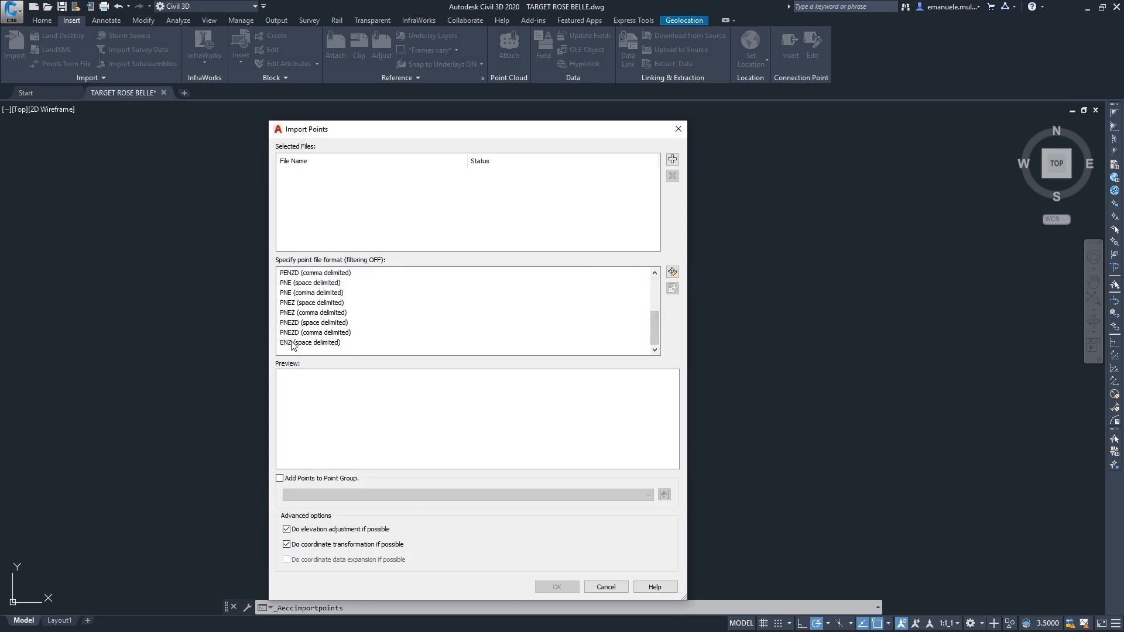
pyautogui.click(331, 343)
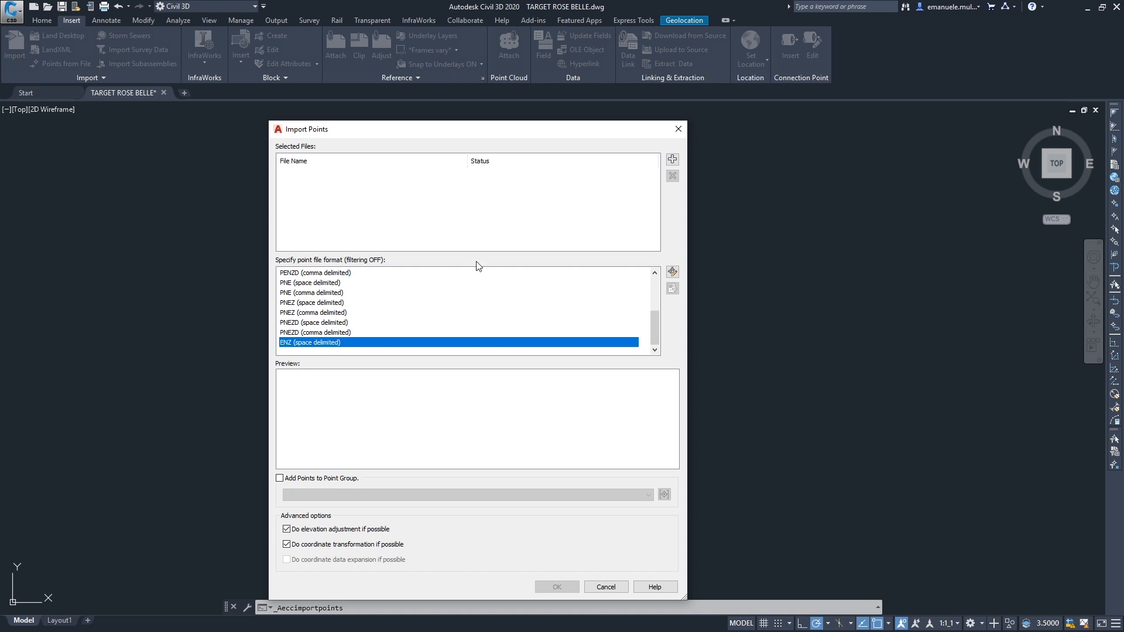
# Add the cloudtest5 text file from the Orthophotos tests folder, import its points and inspect them around target ST K
pyautogui.click(673, 160)
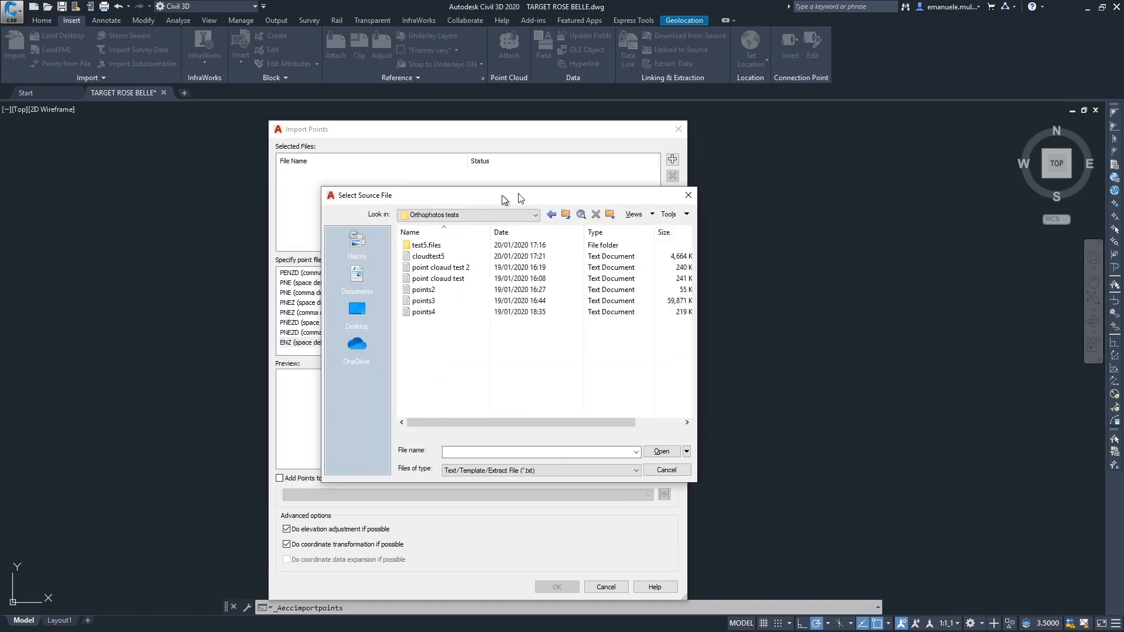
pyautogui.moveTo(505, 195); pyautogui.dragTo(786, 159)
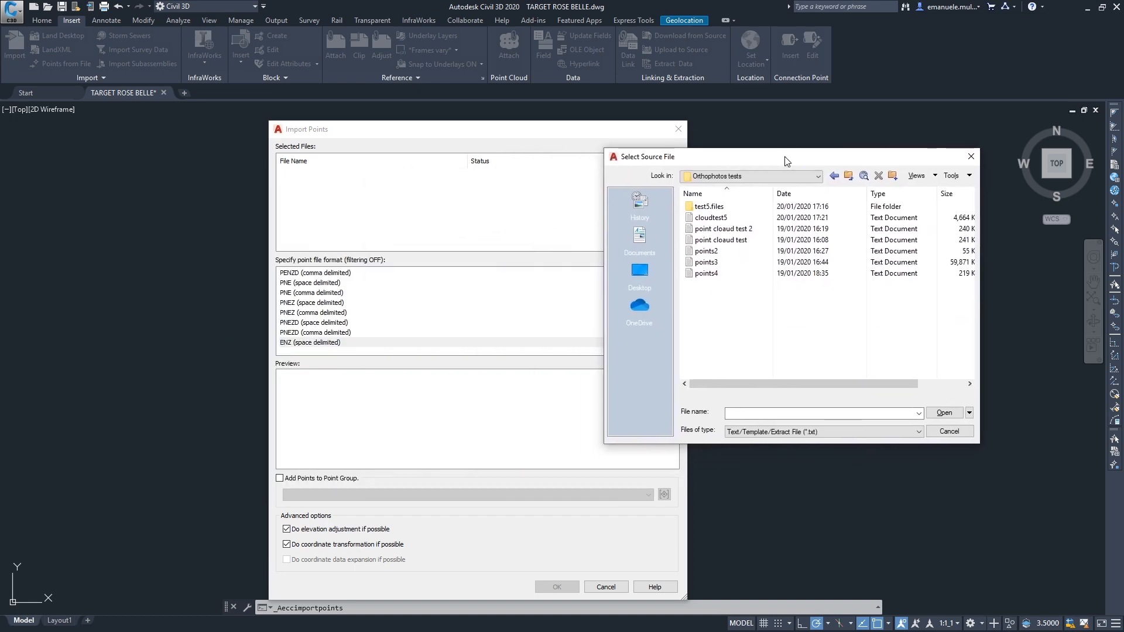
pyautogui.doubleClick(718, 219)
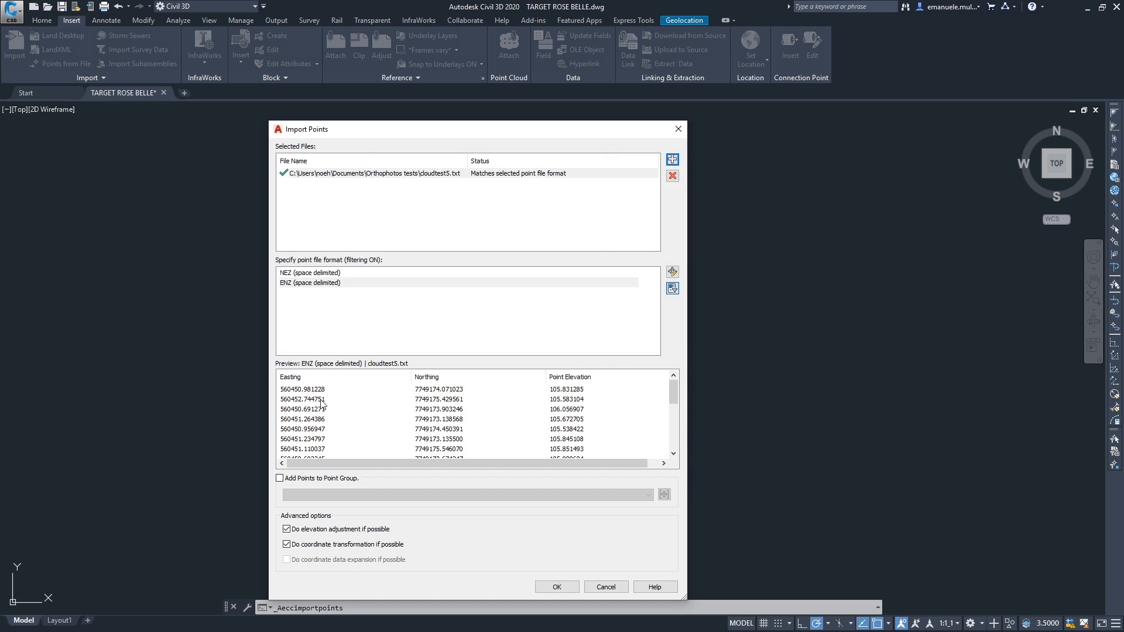
pyautogui.moveTo(673, 400); pyautogui.dragTo(684, 445)
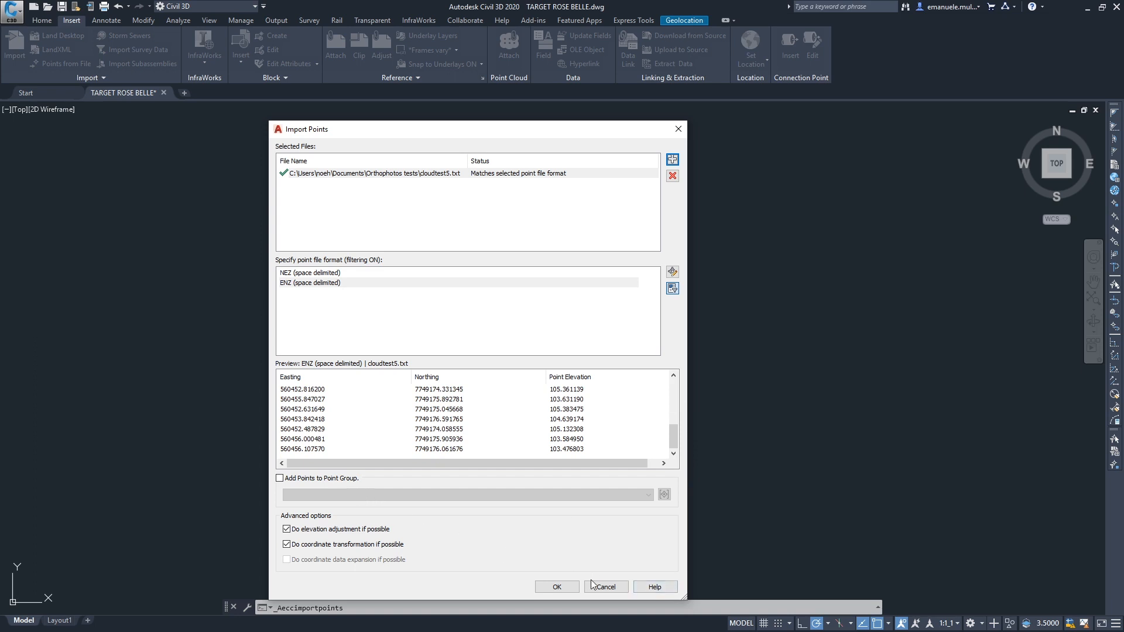
pyautogui.click(557, 588)
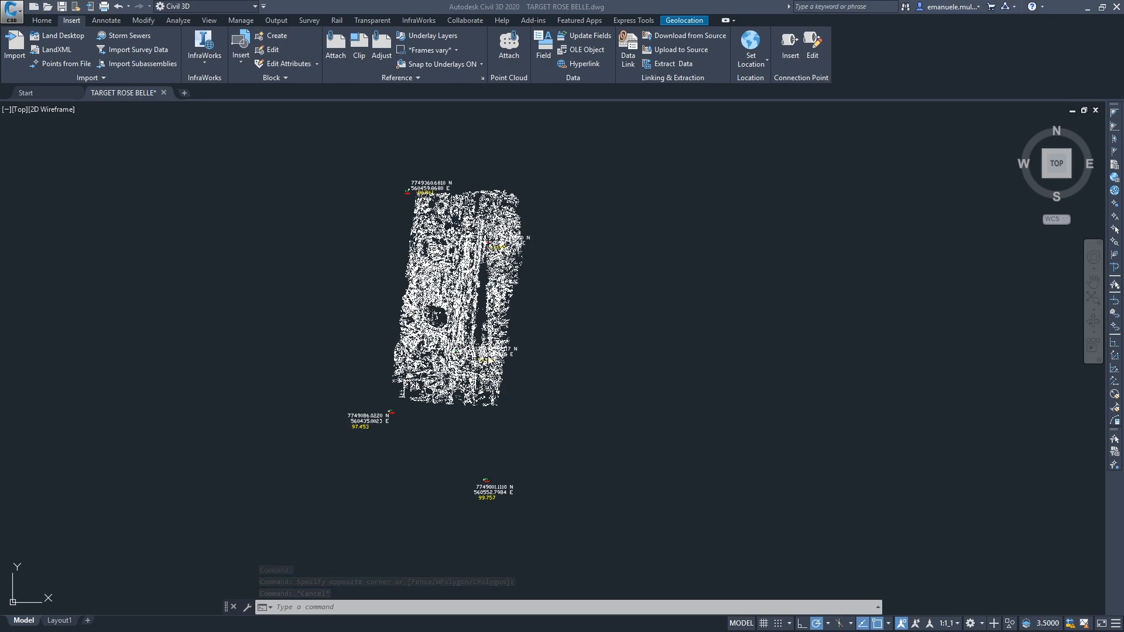
pyautogui.scroll(4, 436, 311)
pyautogui.scroll(3, 522, 445)
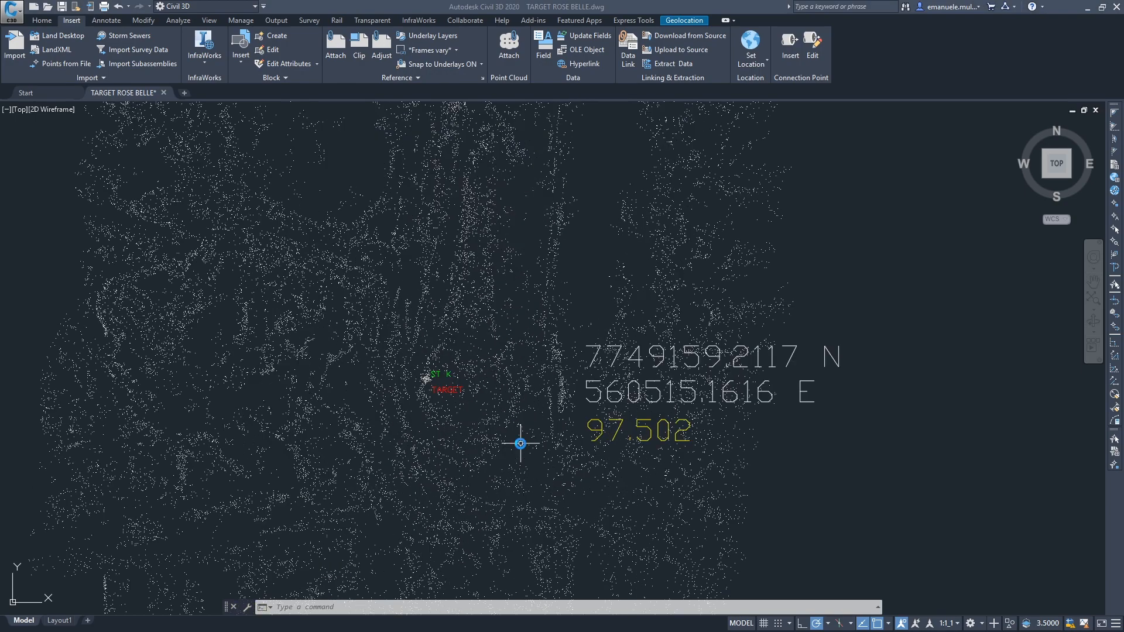
# Examine how the imported point cloud lines up with the surveyed targets, including ST K, across the whole site
pyautogui.scroll(-7, 522, 444)
pyautogui.scroll(4, 493, 303)
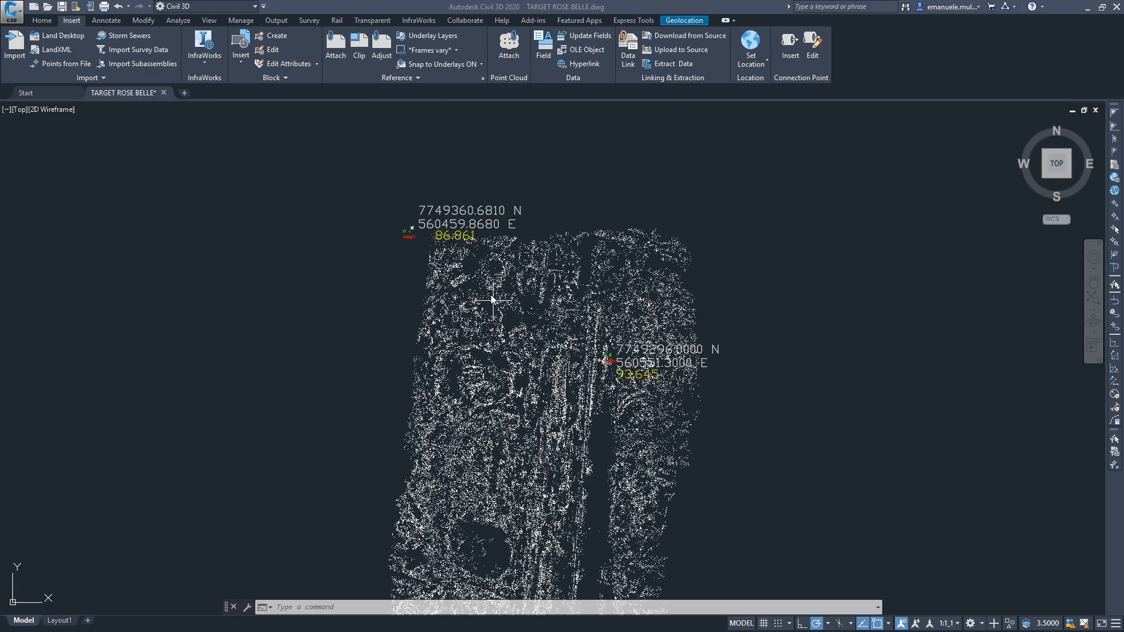
pyautogui.scroll(3, 601, 347)
pyautogui.scroll(-10, 626, 399)
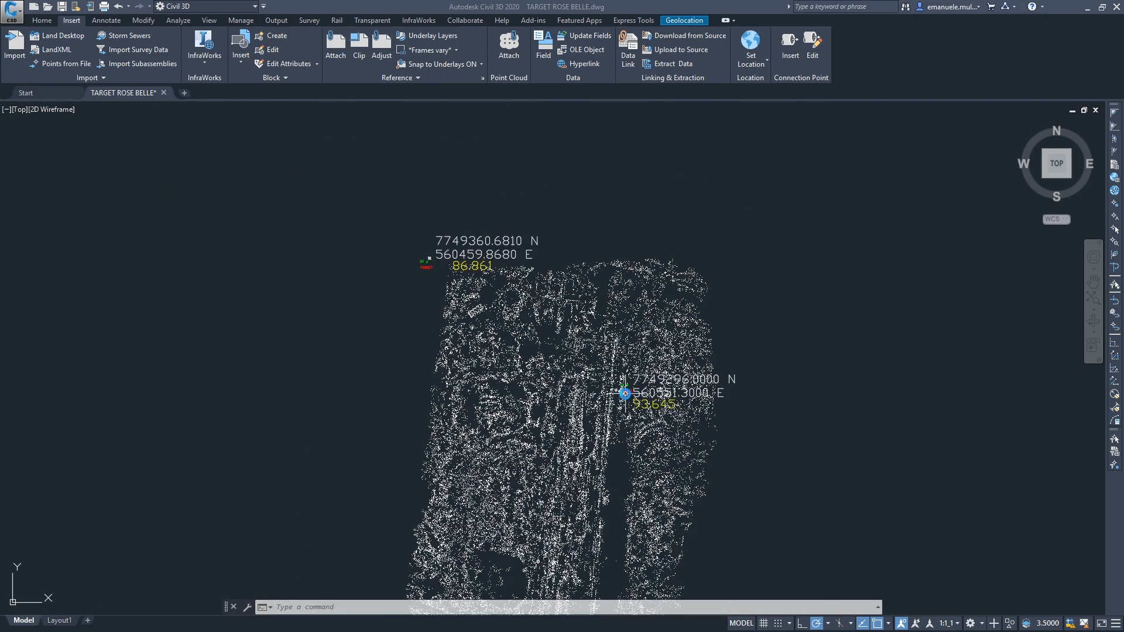
pyautogui.scroll(5, 619, 510)
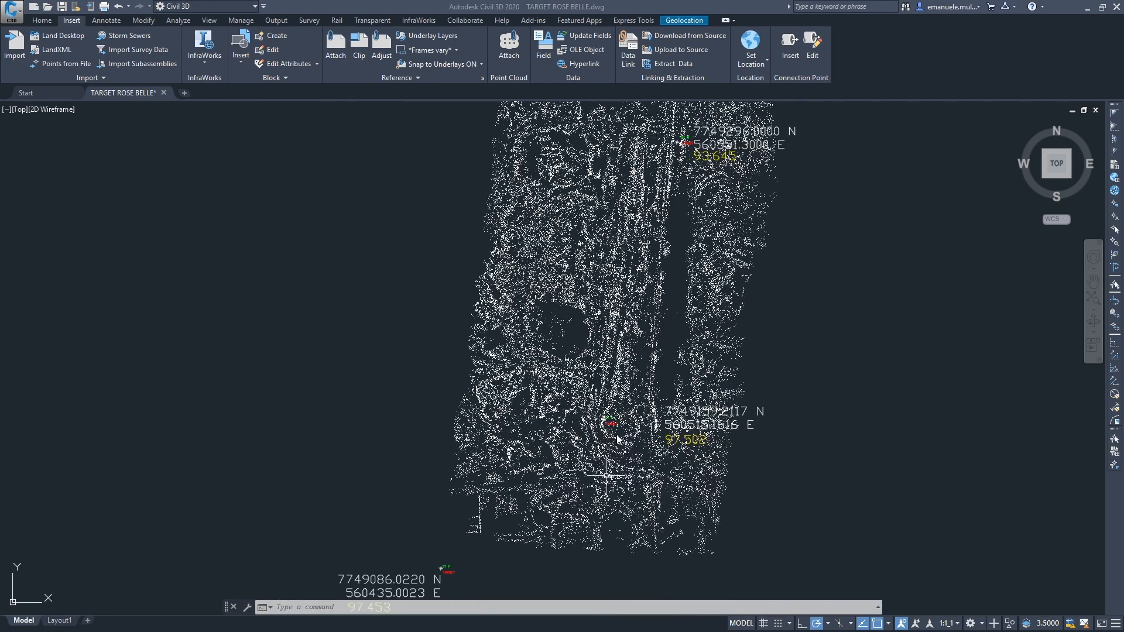
pyautogui.scroll(-3, 615, 425)
pyautogui.scroll(8, 651, 285)
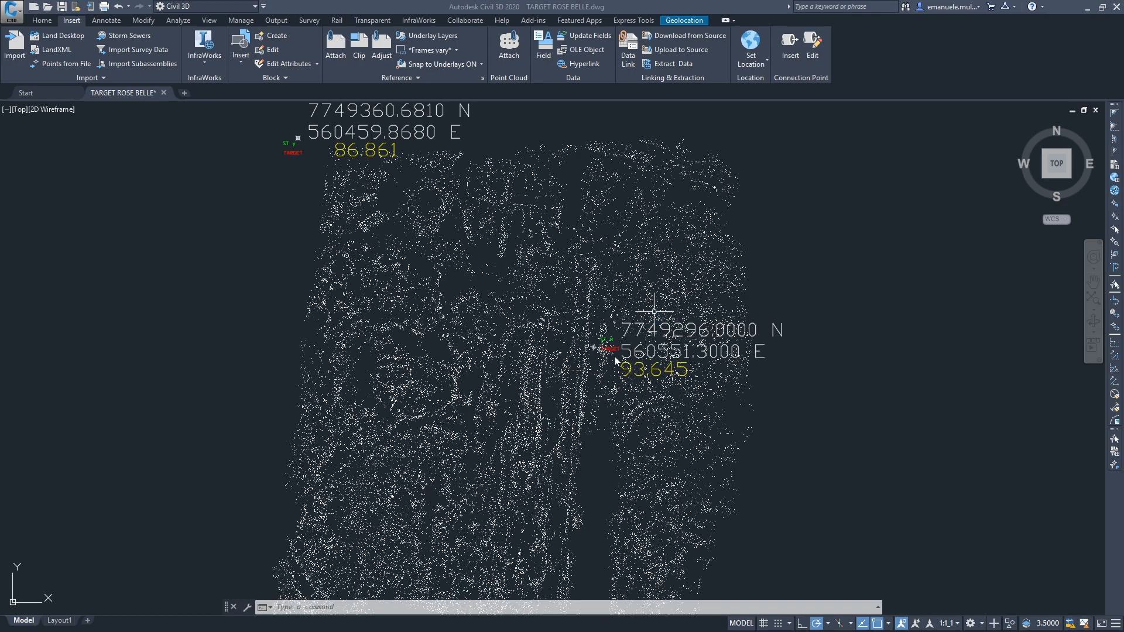
pyautogui.scroll(-5, 681, 380)
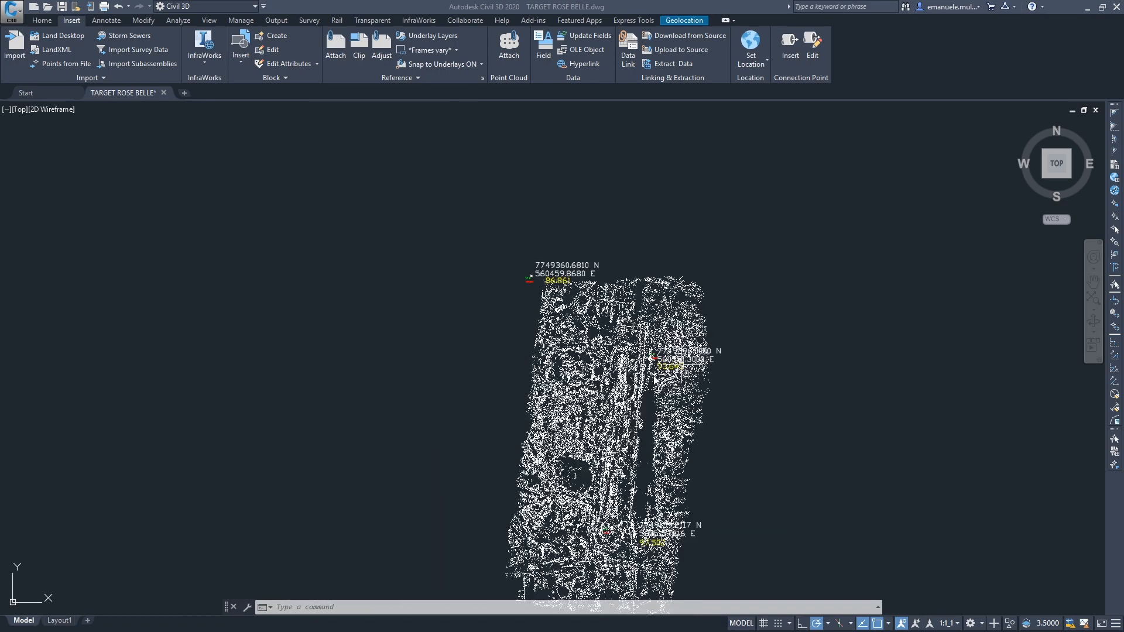
pyautogui.scroll(5, 632, 551)
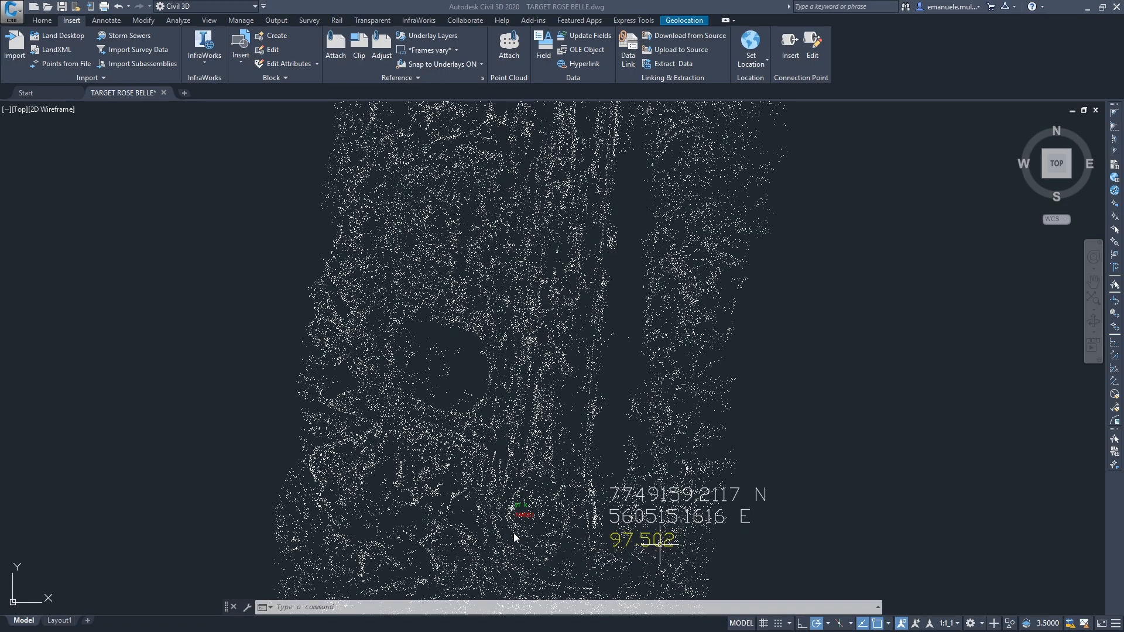
pyautogui.scroll(4, 684, 516)
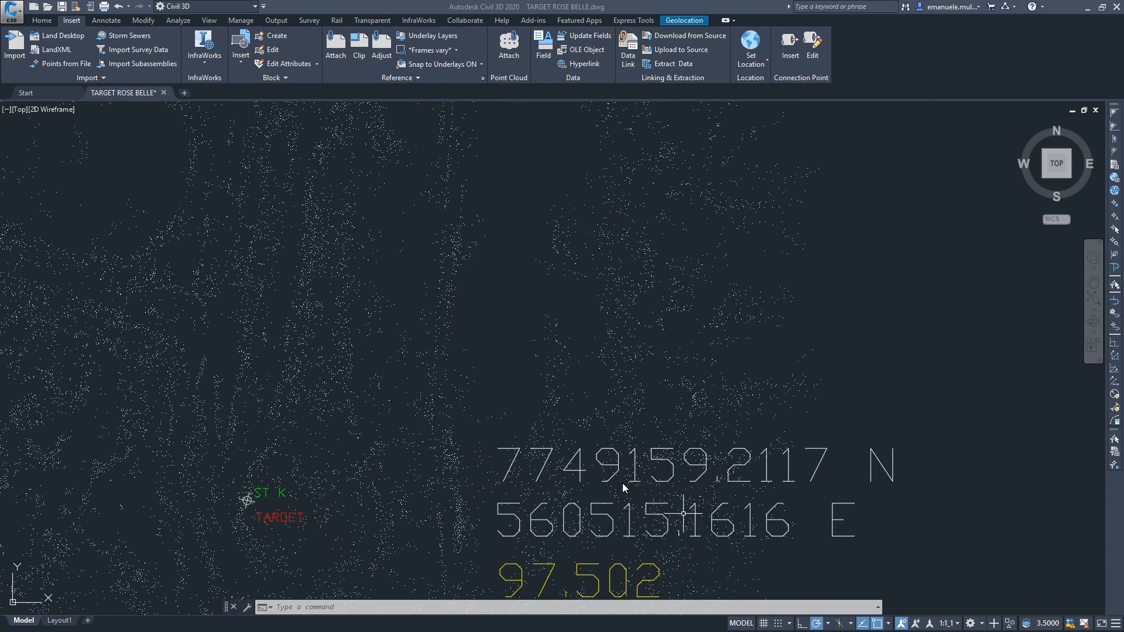
pyautogui.scroll(-4, 623, 483)
pyautogui.scroll(-3, 665, 193)
pyautogui.scroll(7, 656, 252)
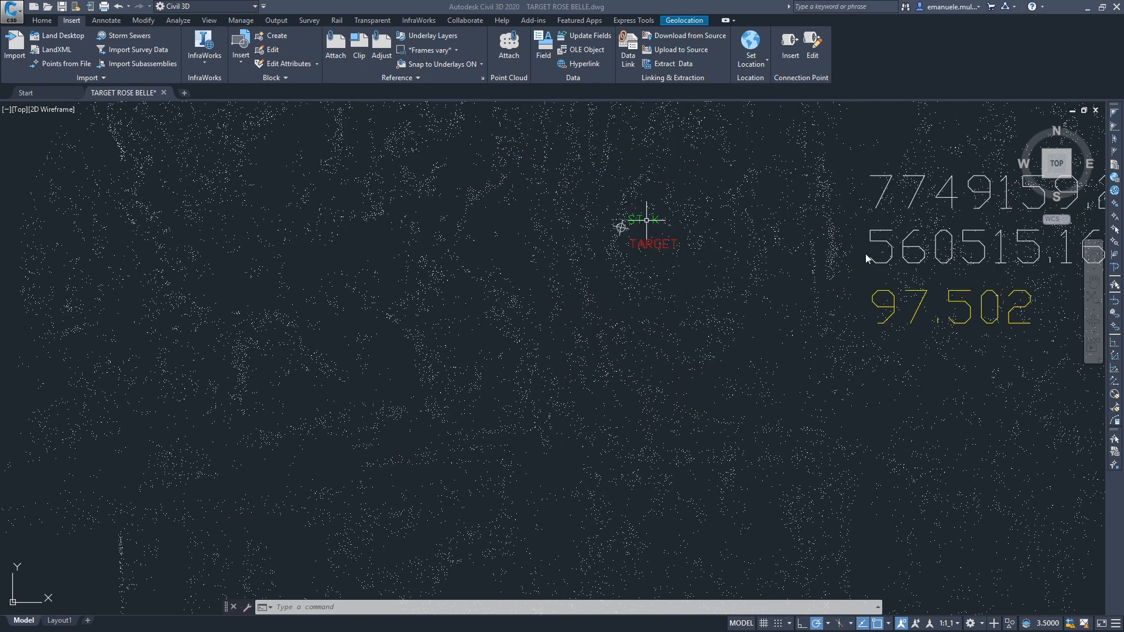
pyautogui.scroll(-4, 663, 233)
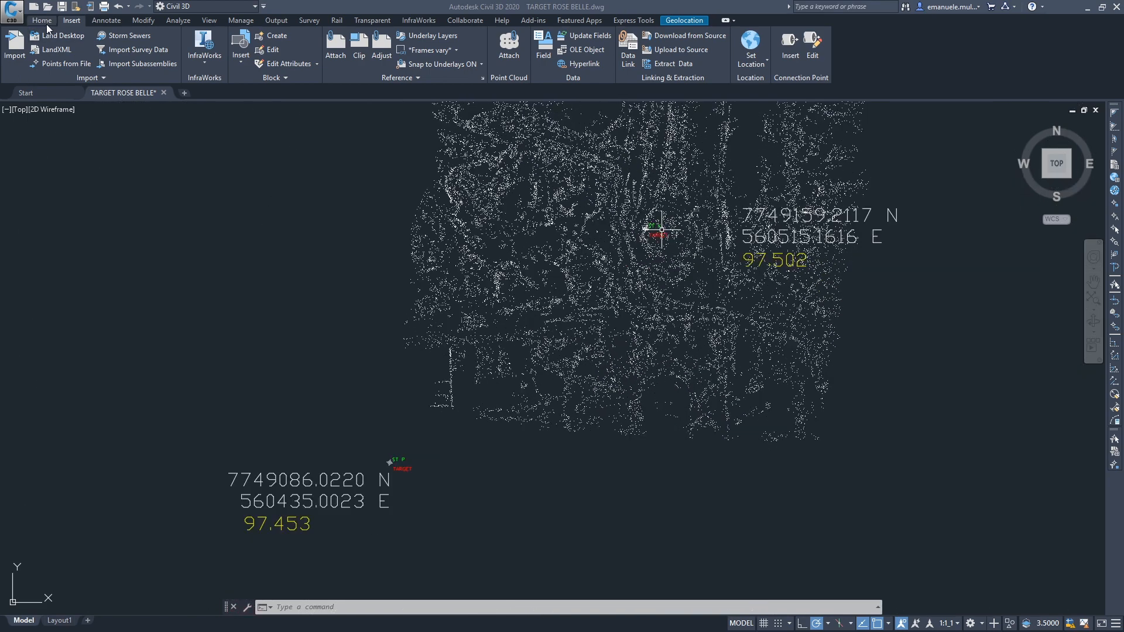
pyautogui.scroll(-2, 650, 247)
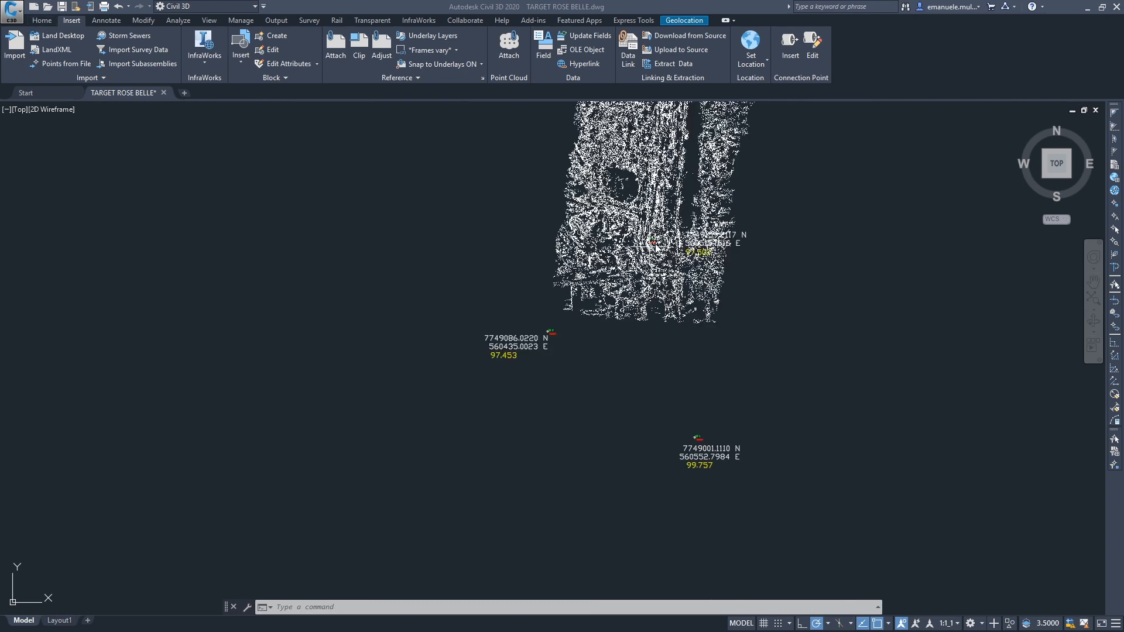
pyautogui.scroll(2, 658, 227)
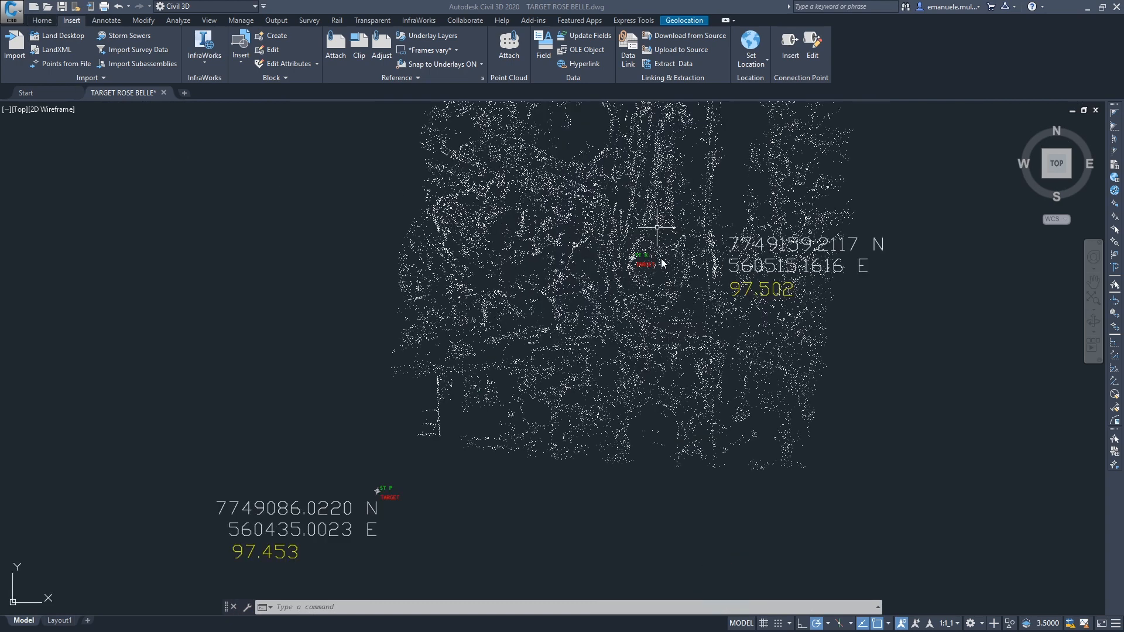
pyautogui.click(77, 65)
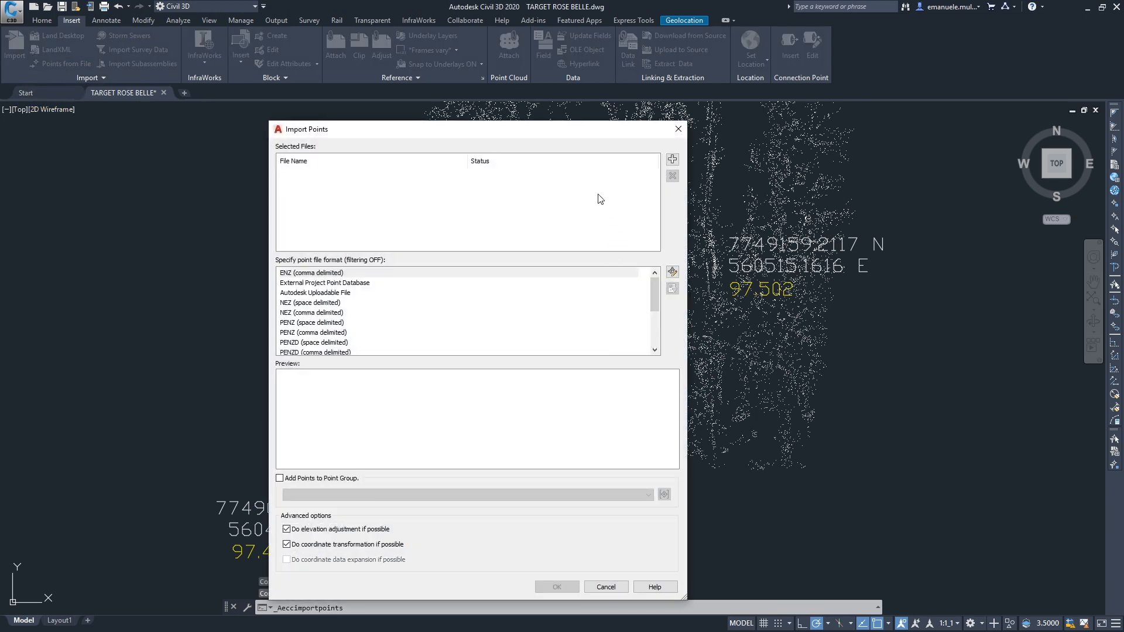
pyautogui.click(672, 159)
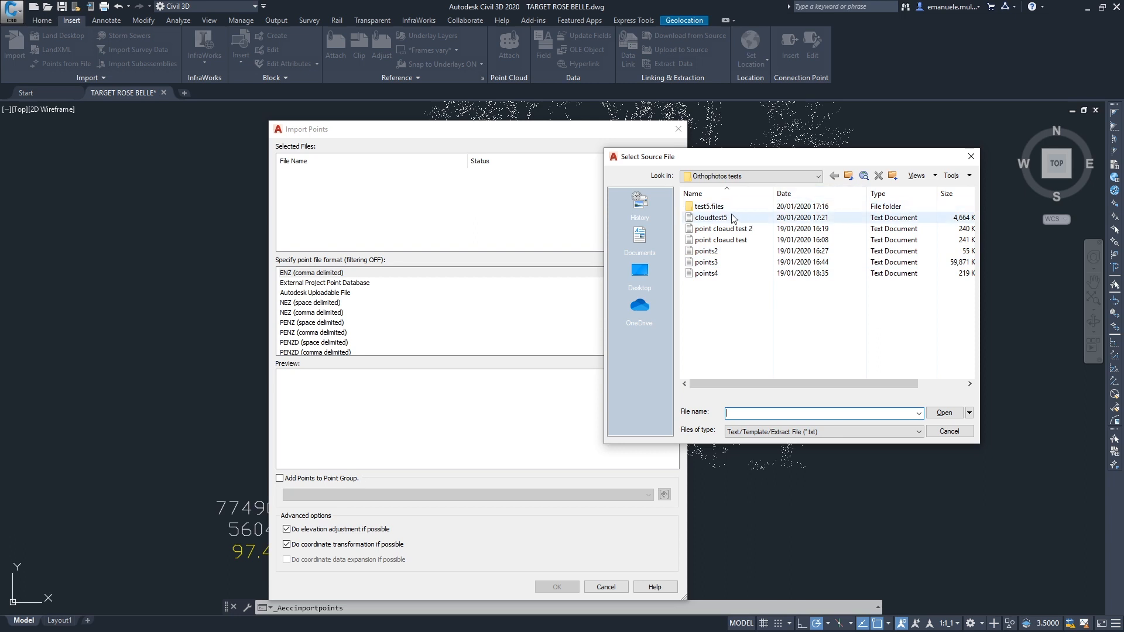
pyautogui.doubleClick(709, 207)
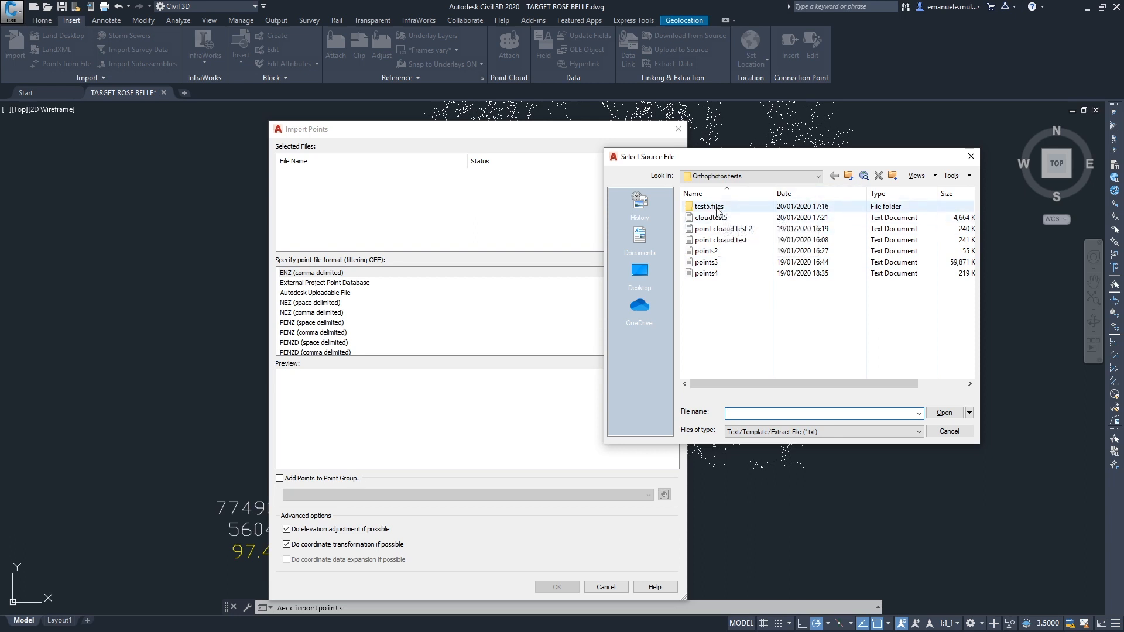
pyautogui.click(834, 176)
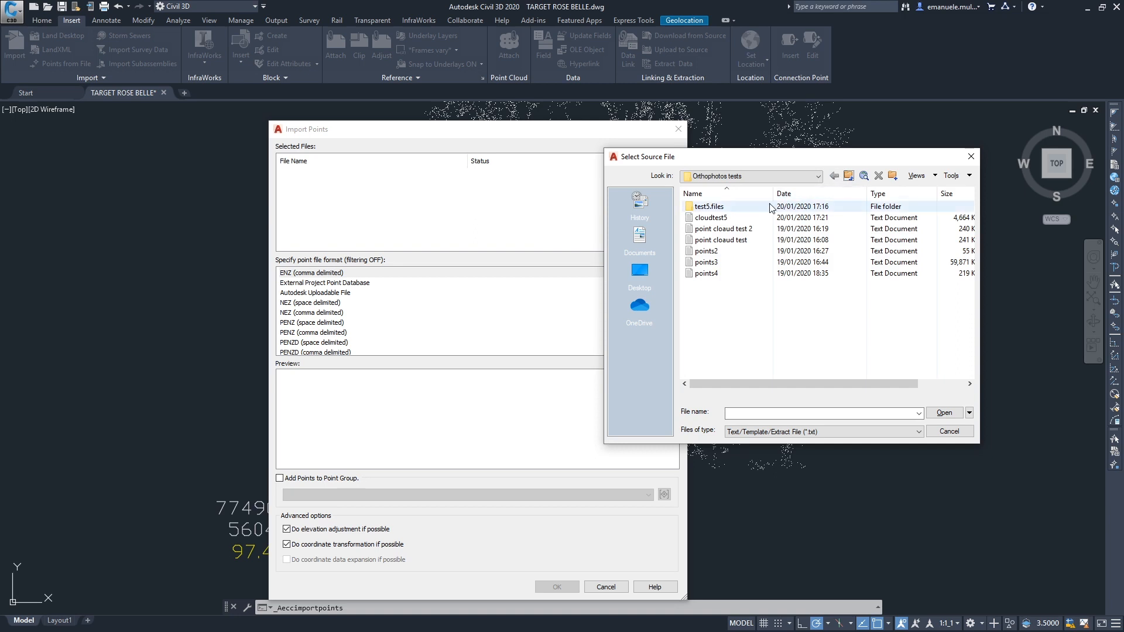
pyautogui.click(859, 433)
pyautogui.click(858, 433)
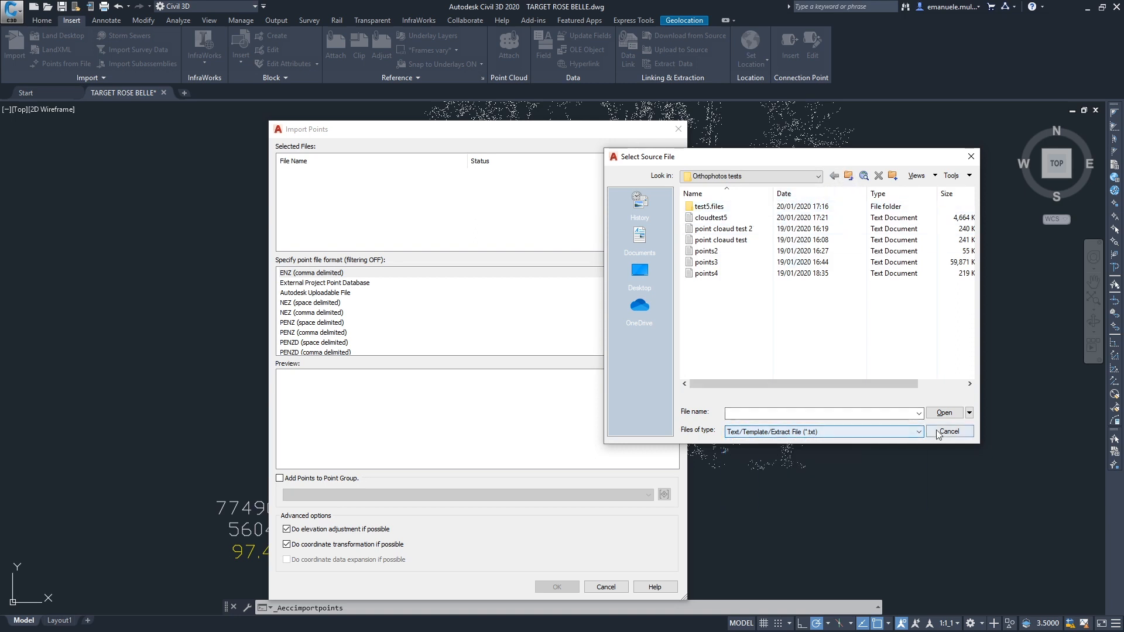
pyautogui.click(943, 432)
pyautogui.click(678, 129)
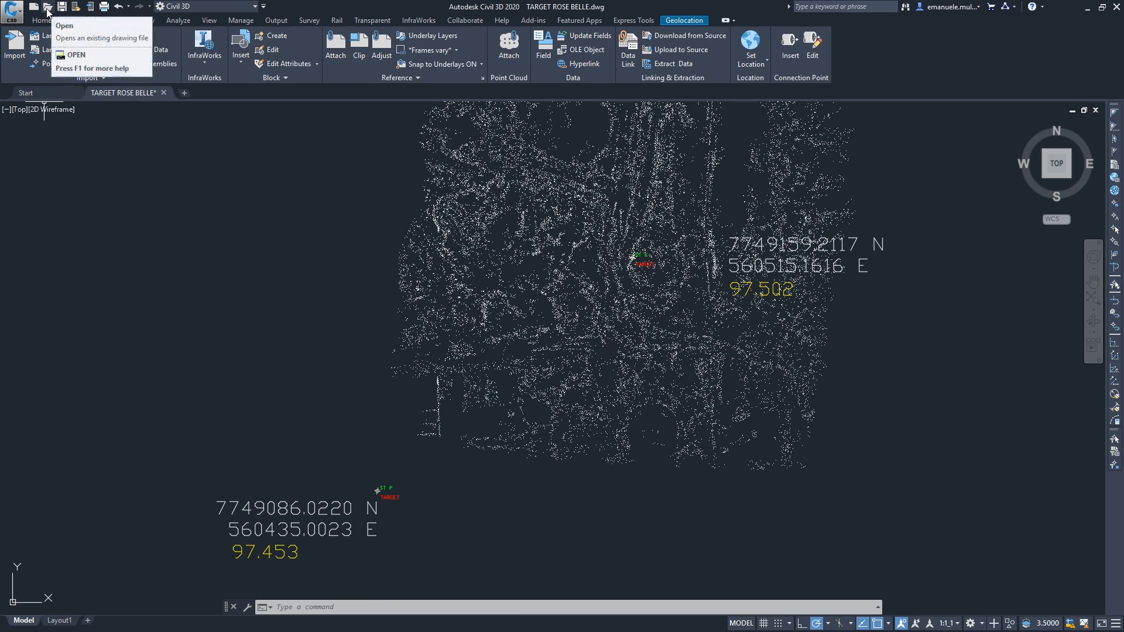
# Open the markerstest5.dxf drawing and zoom to its extents to show markers ST M and ST K
pyautogui.click(48, 8)
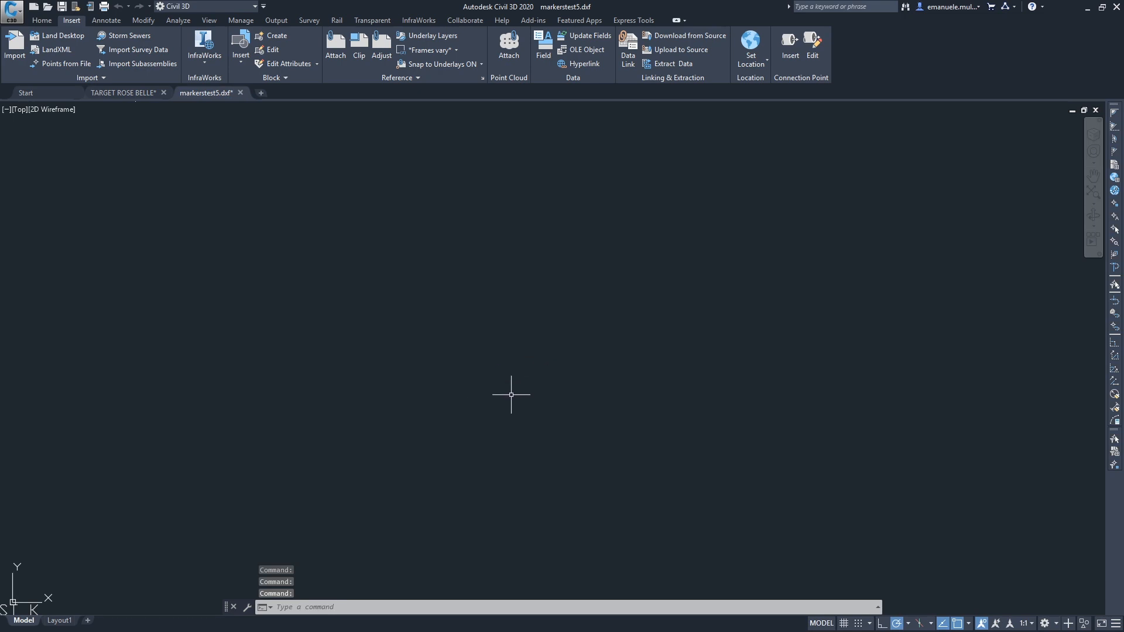
pyautogui.scroll(-4, 615, 375)
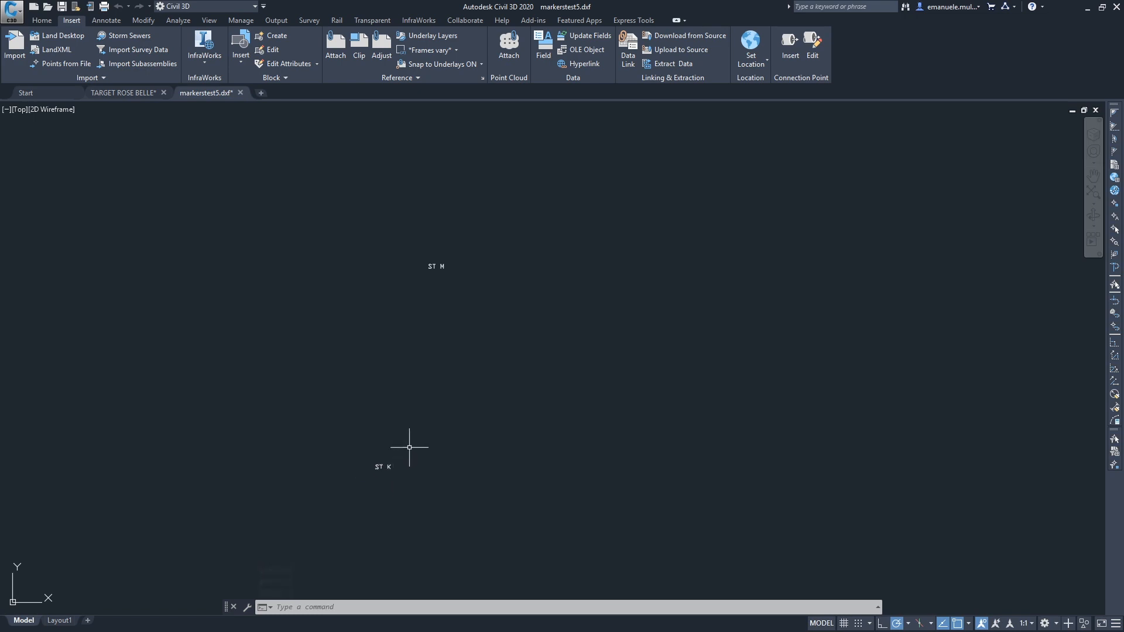
pyautogui.scroll(-4, 448, 261)
pyautogui.scroll(4, 394, 369)
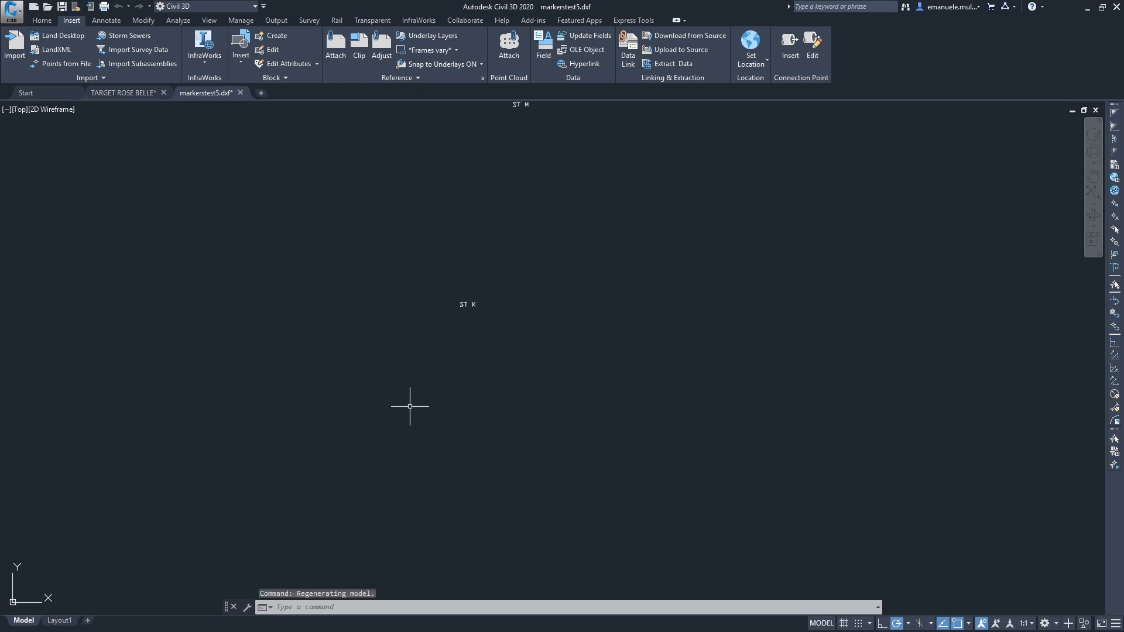
pyautogui.scroll(-4, 474, 243)
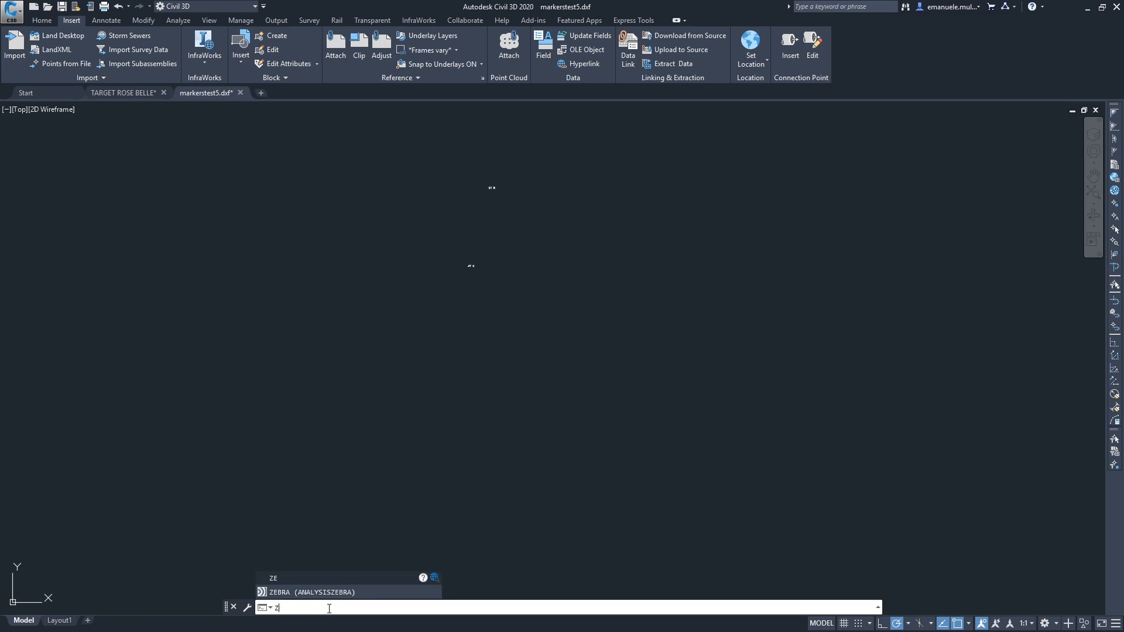
pyautogui.press('BackSpace')
pyautogui.press('Return')
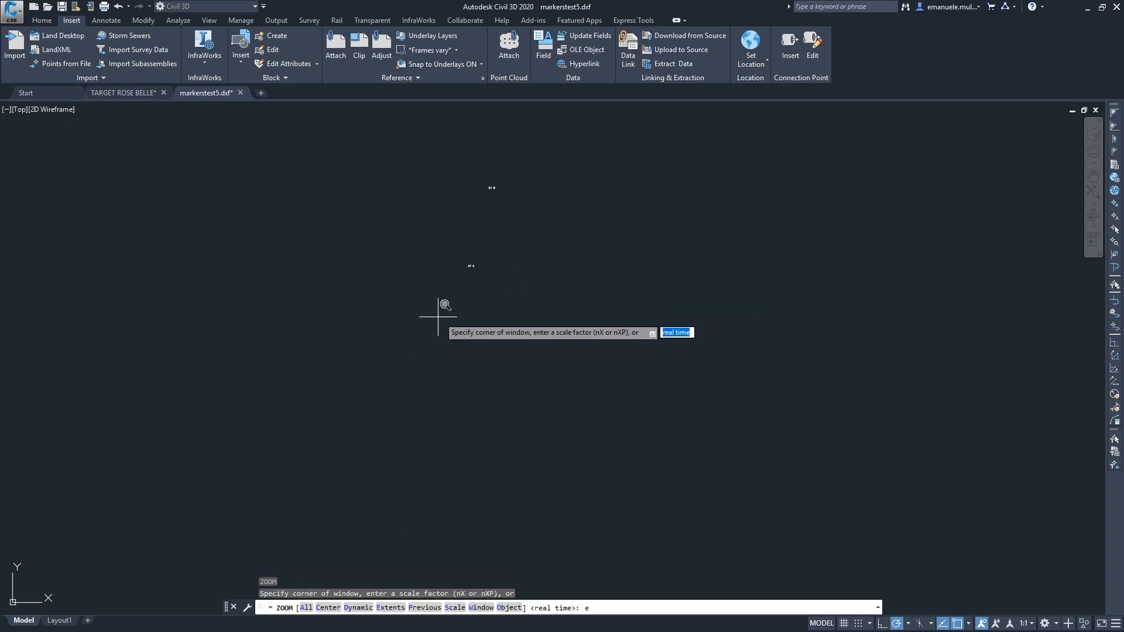
pyautogui.click(396, 608)
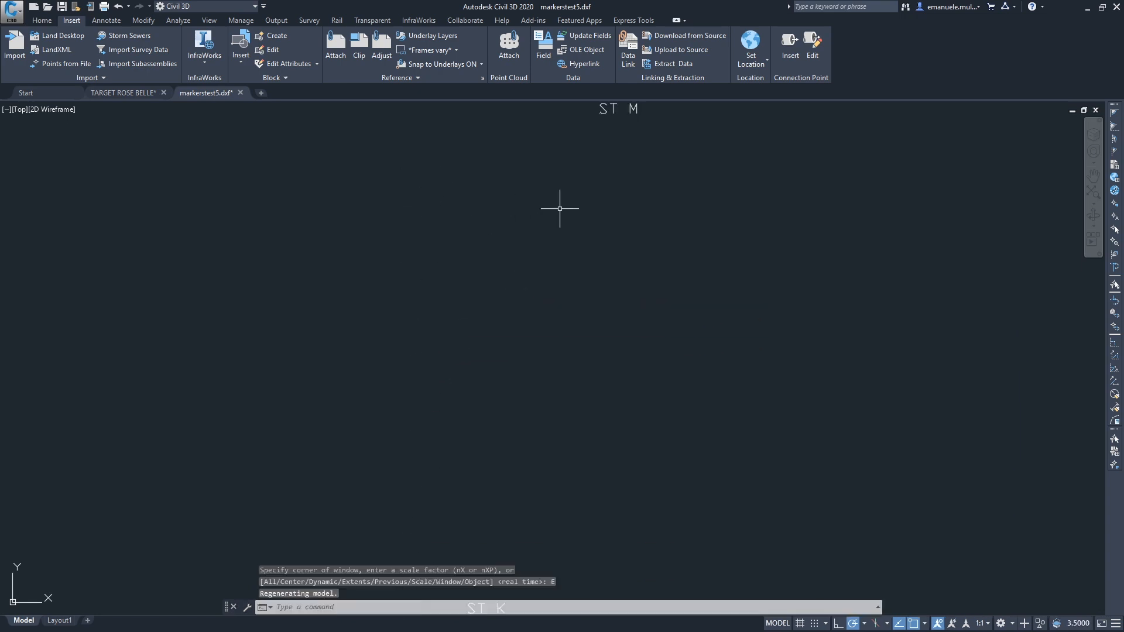
pyautogui.scroll(-2, 560, 208)
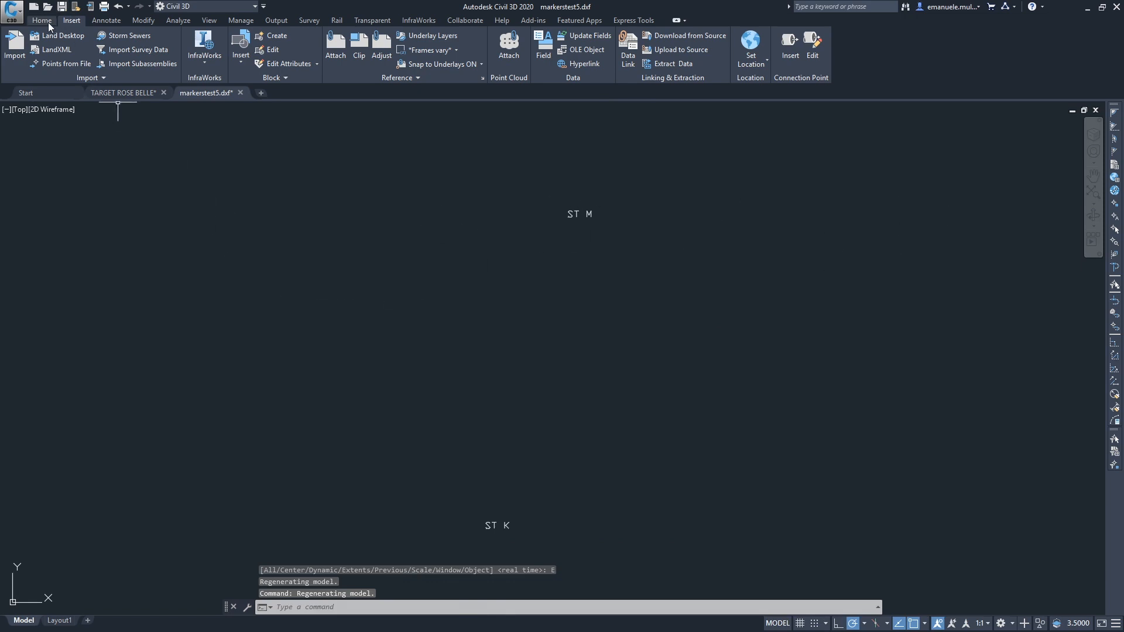
# Open the drawing settings of markerstest5 and set the zone category to UTM, WGS84 Datum
pyautogui.click(12, 10)
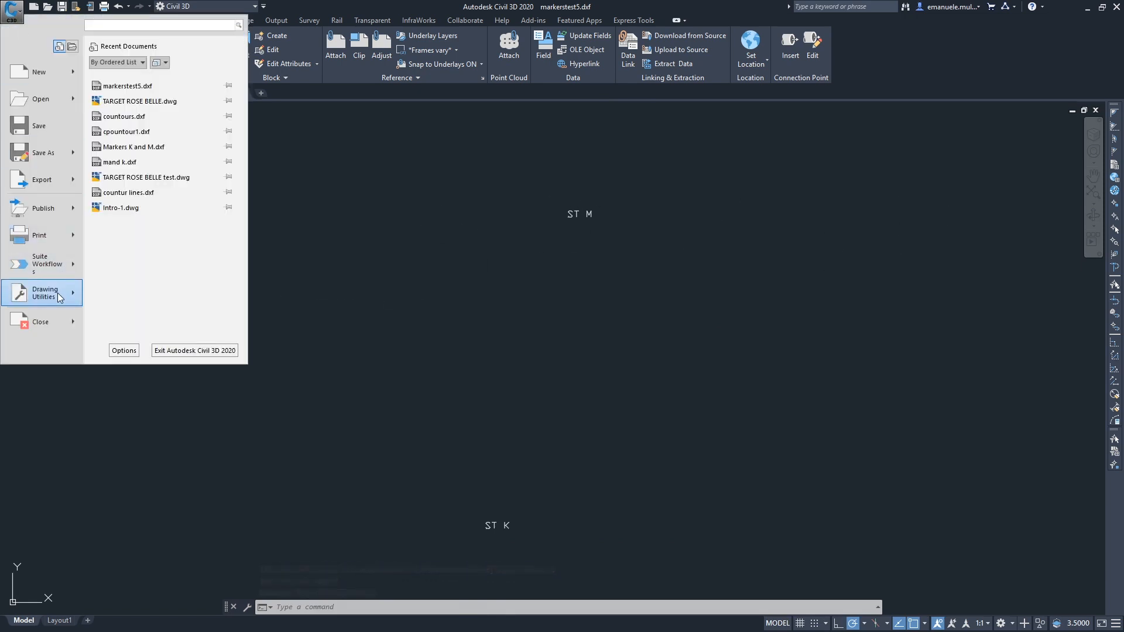
pyautogui.moveTo(58, 293)
pyautogui.click(168, 175)
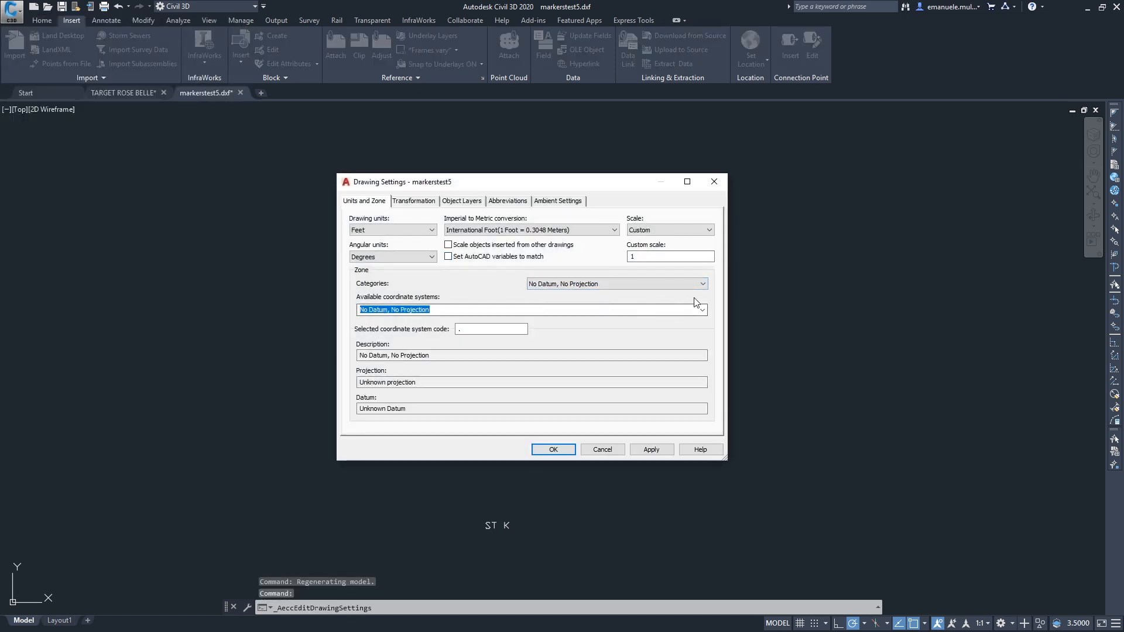
pyautogui.click(702, 285)
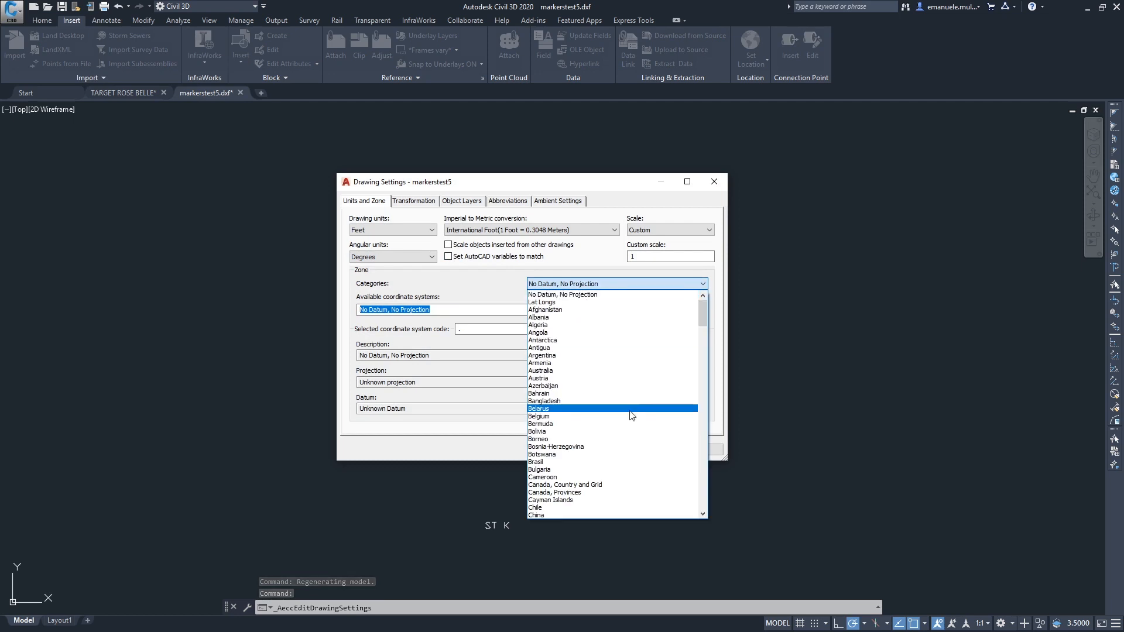
pyautogui.moveTo(703, 311); pyautogui.dragTo(697, 521)
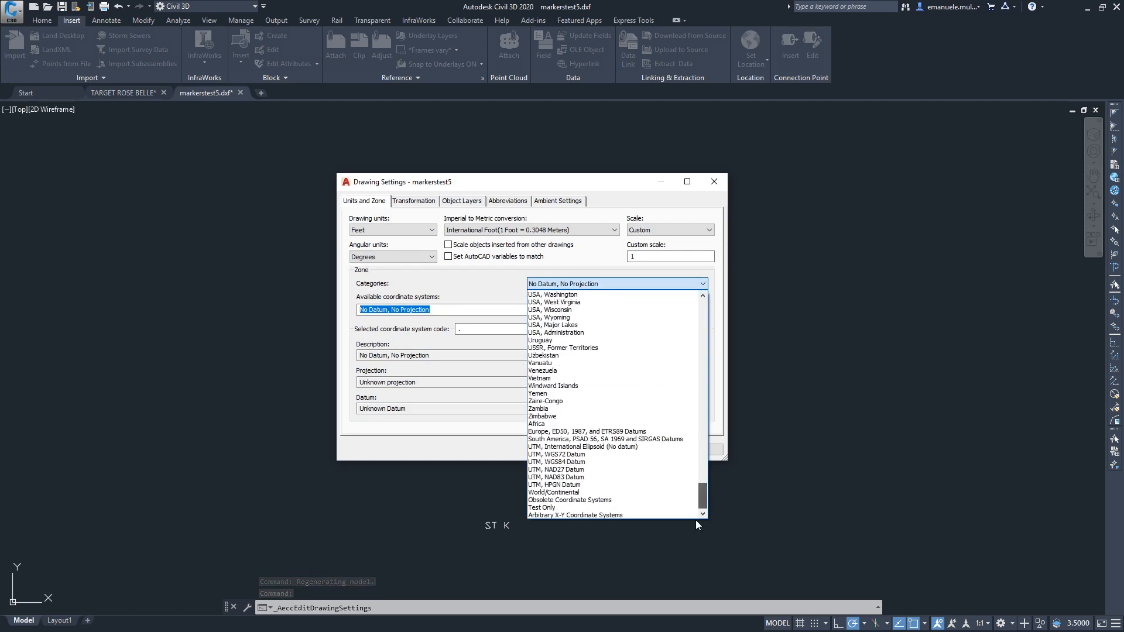
pyautogui.click(600, 462)
# Assign the UTM-WGS 1984 datum, Zone 40 South, Meter coordinate system to the markers drawing and apply the settings
pyautogui.click(702, 310)
pyautogui.moveTo(702, 346); pyautogui.dragTo(703, 509)
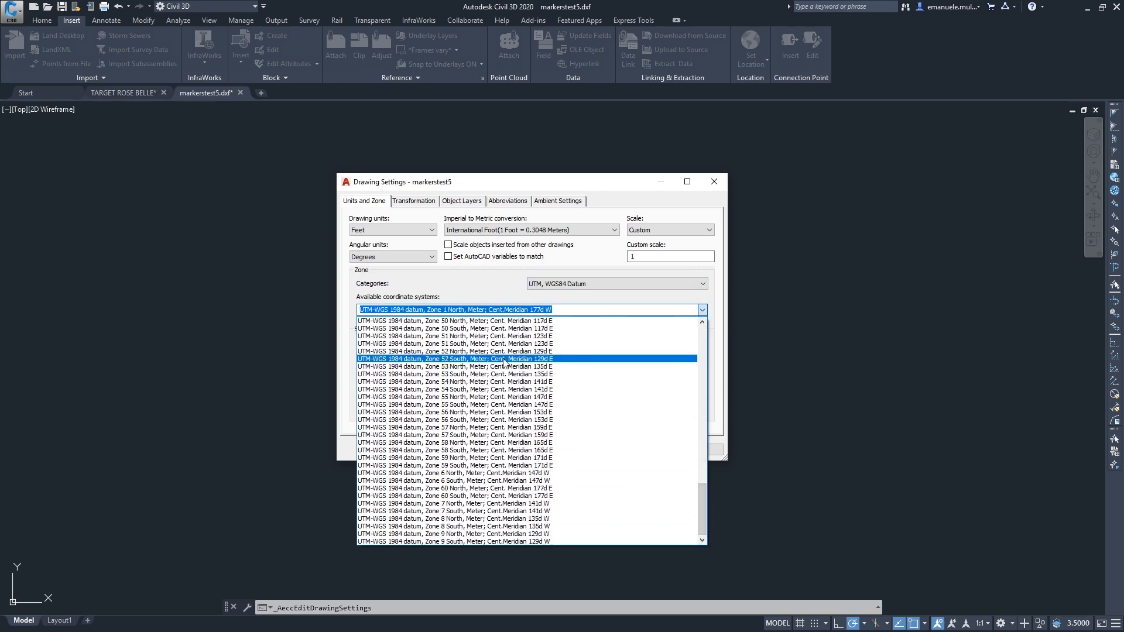
pyautogui.scroll(4, 502, 375)
pyautogui.scroll(3, 499, 374)
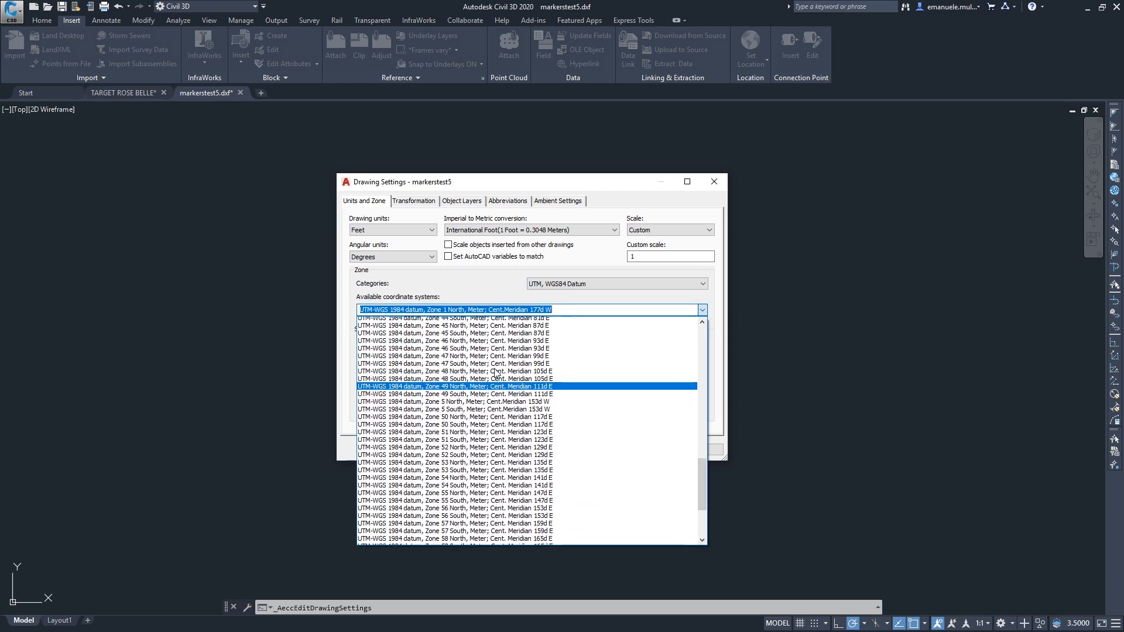
pyautogui.scroll(2, 496, 375)
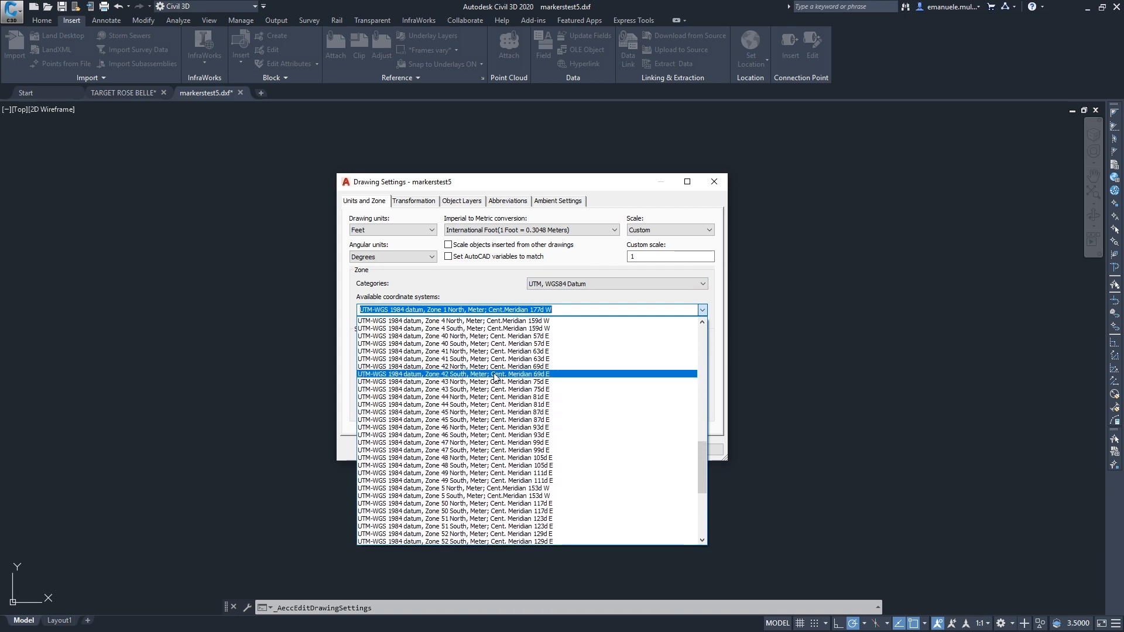
pyautogui.click(506, 346)
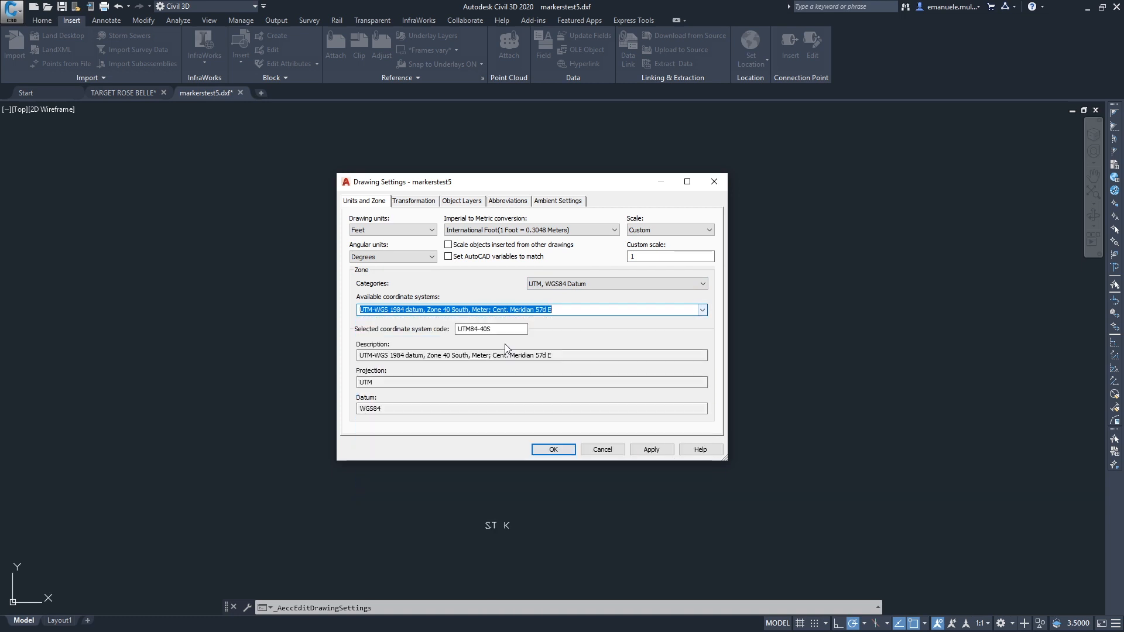
pyautogui.click(652, 449)
pyautogui.click(563, 453)
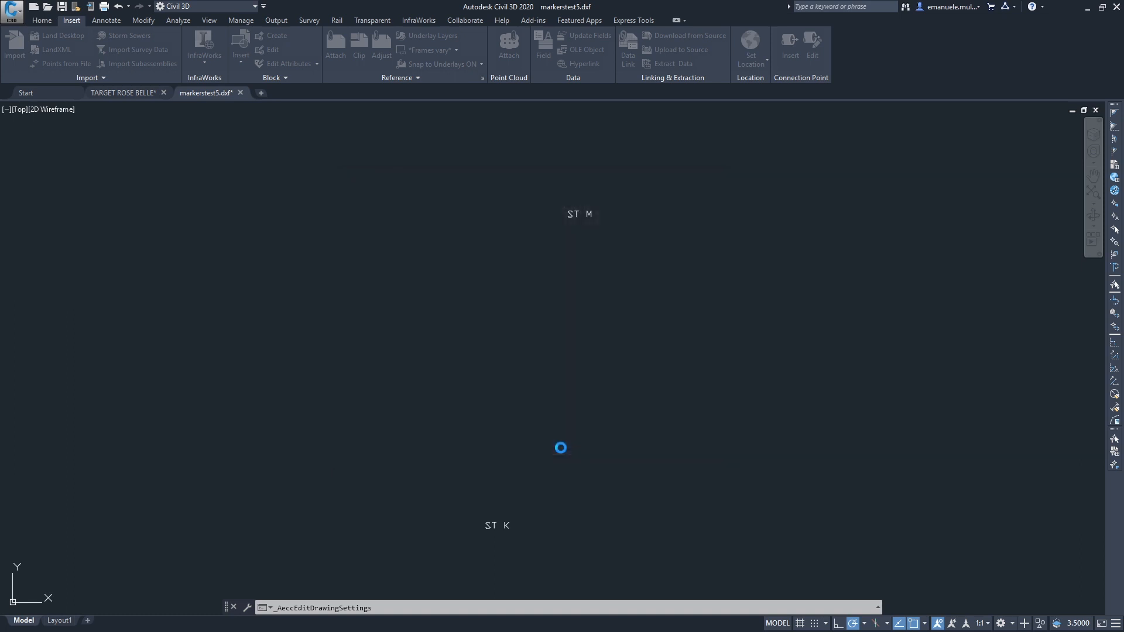
pyautogui.moveTo(707, 314); pyautogui.dragTo(644, 388)
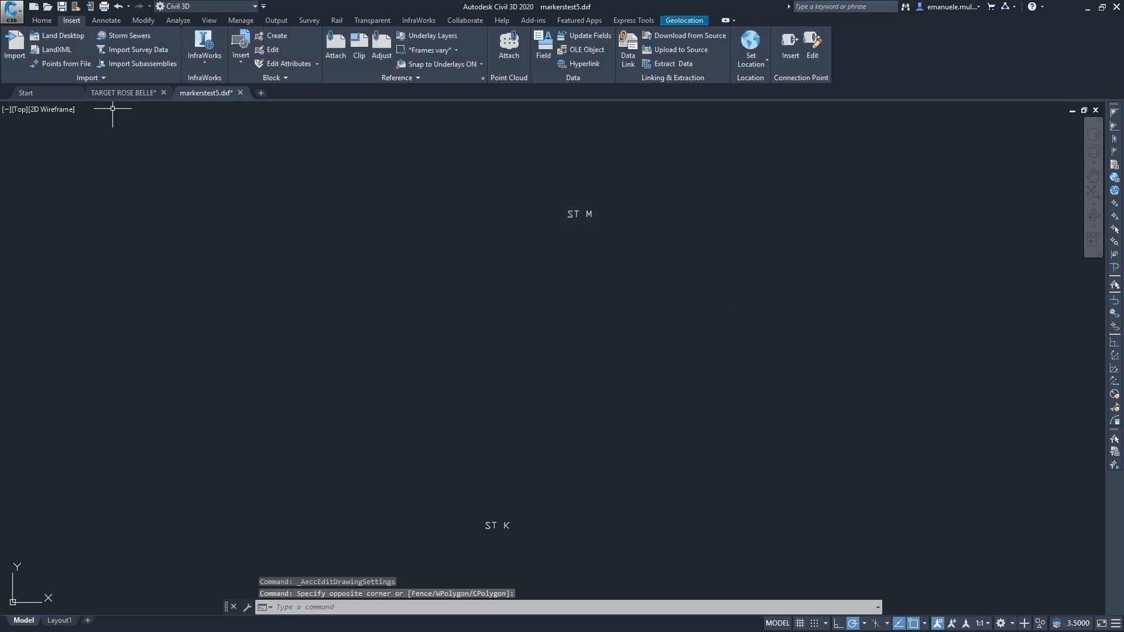
# Set the drawing units of the markerstest5 drawing to Meters and apply the drawing settings
pyautogui.click(12, 10)
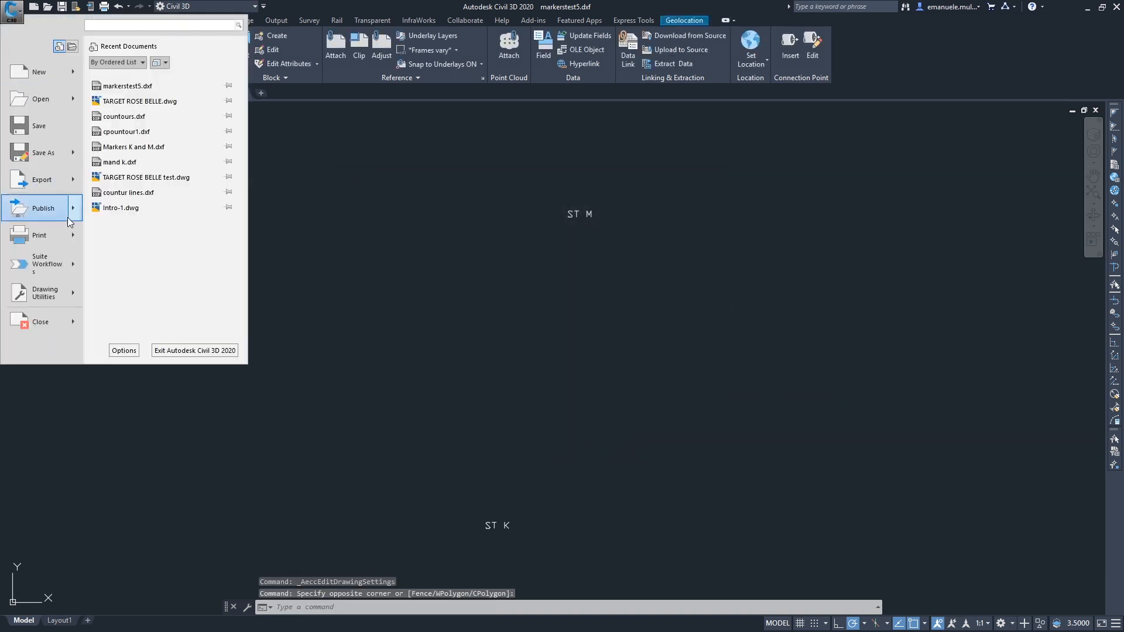
pyautogui.moveTo(56, 300)
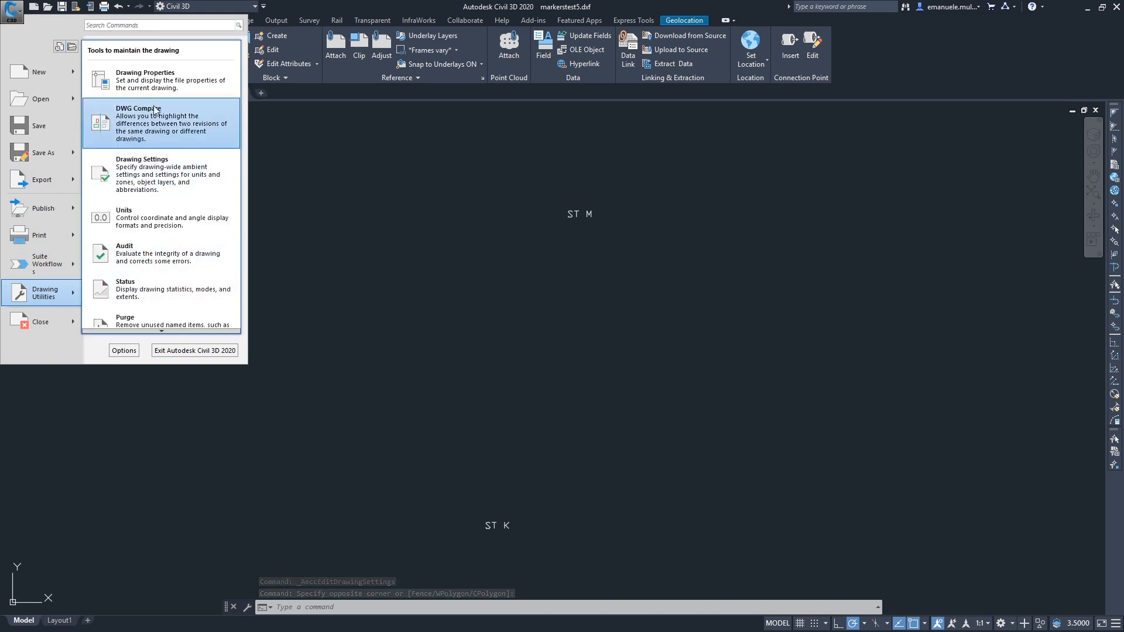
pyautogui.click(150, 174)
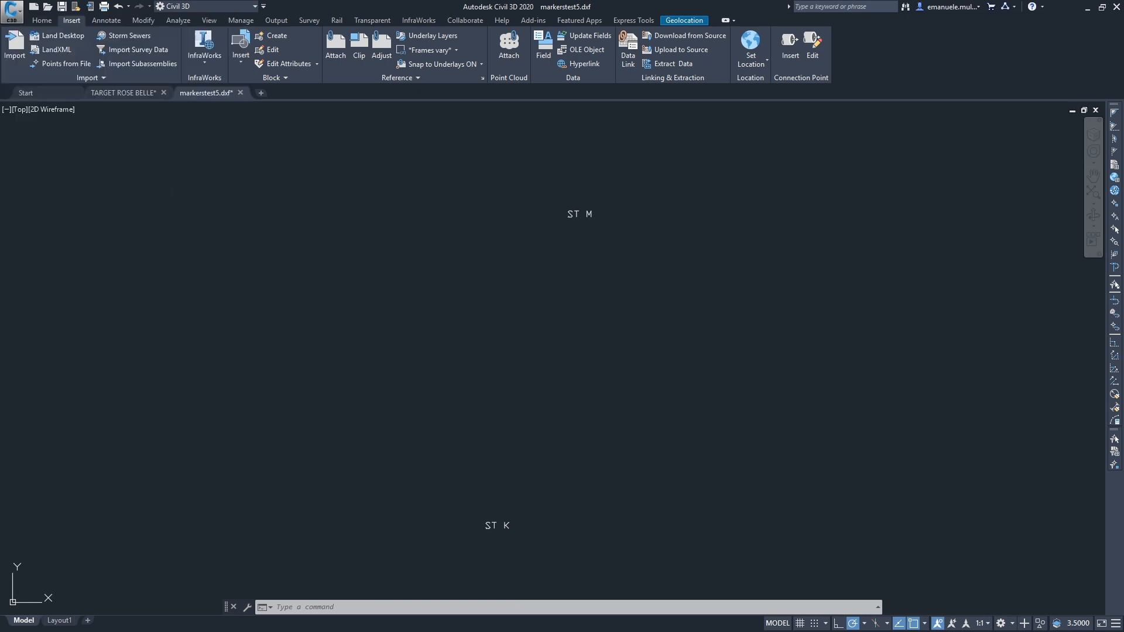
pyautogui.click(397, 235)
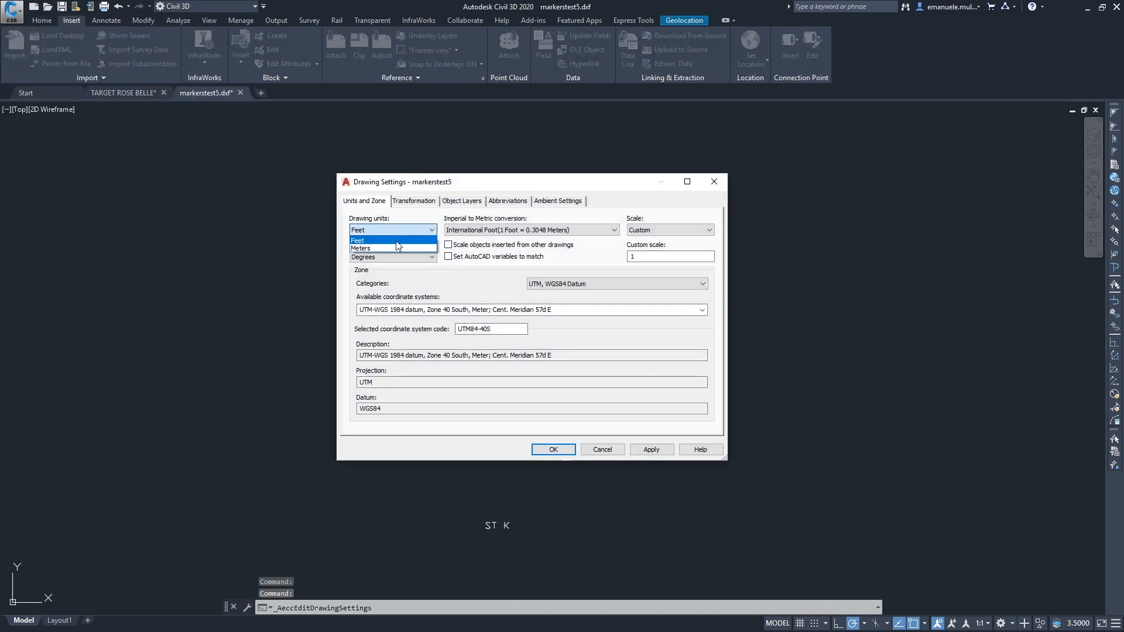
pyautogui.click(395, 253)
pyautogui.click(396, 250)
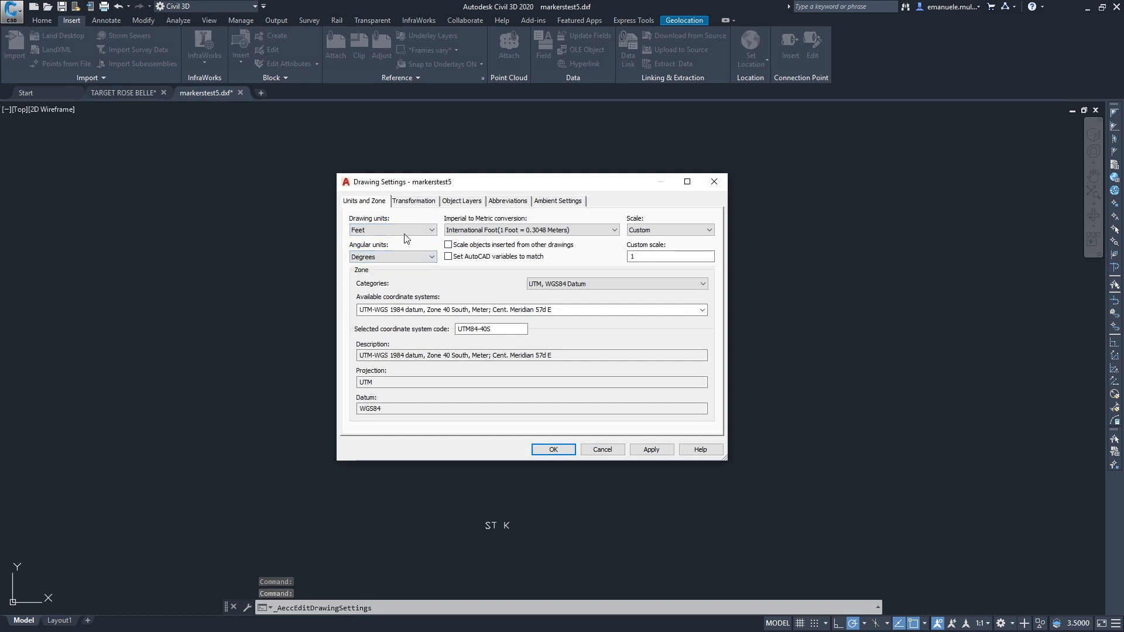
pyautogui.click(413, 232)
pyautogui.click(409, 248)
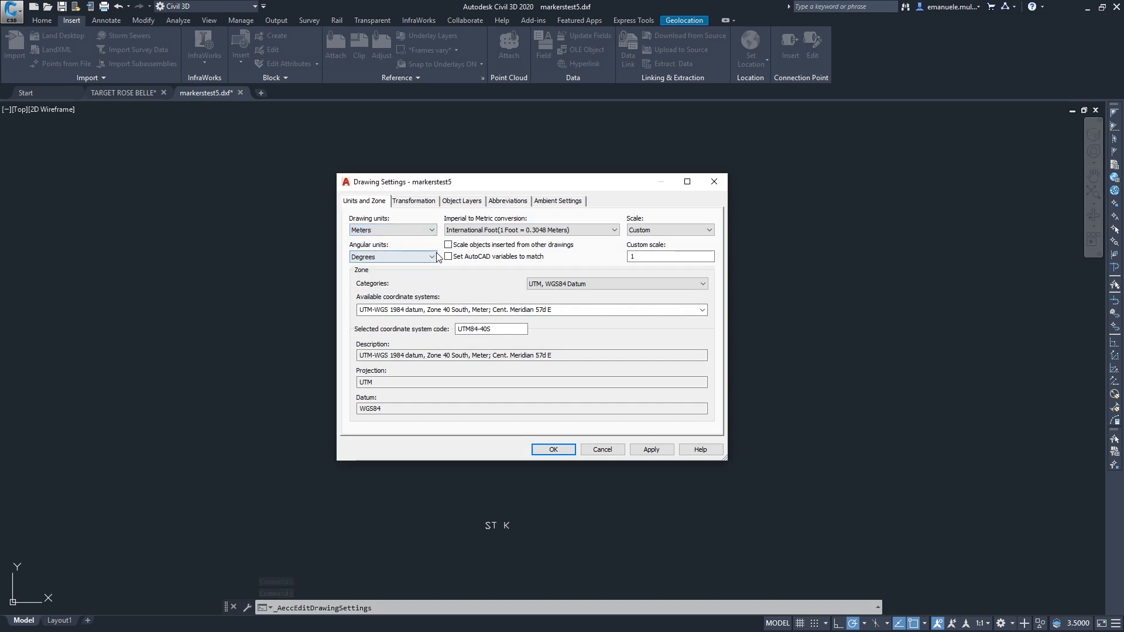
pyautogui.click(651, 449)
pyautogui.click(556, 450)
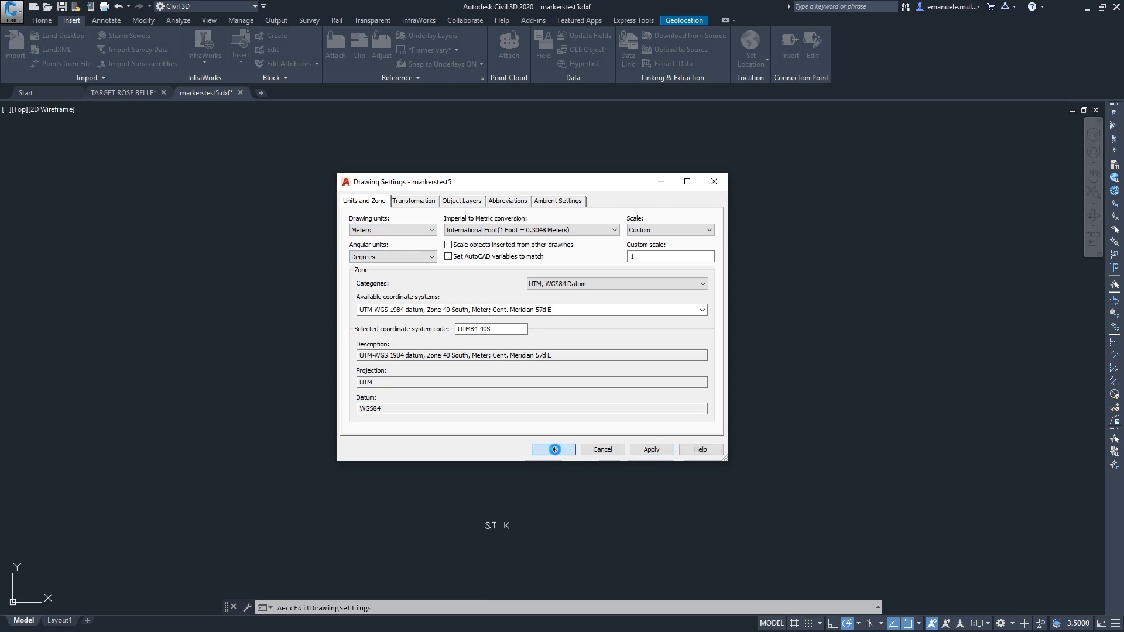
pyautogui.click(803, 331)
pyautogui.click(732, 393)
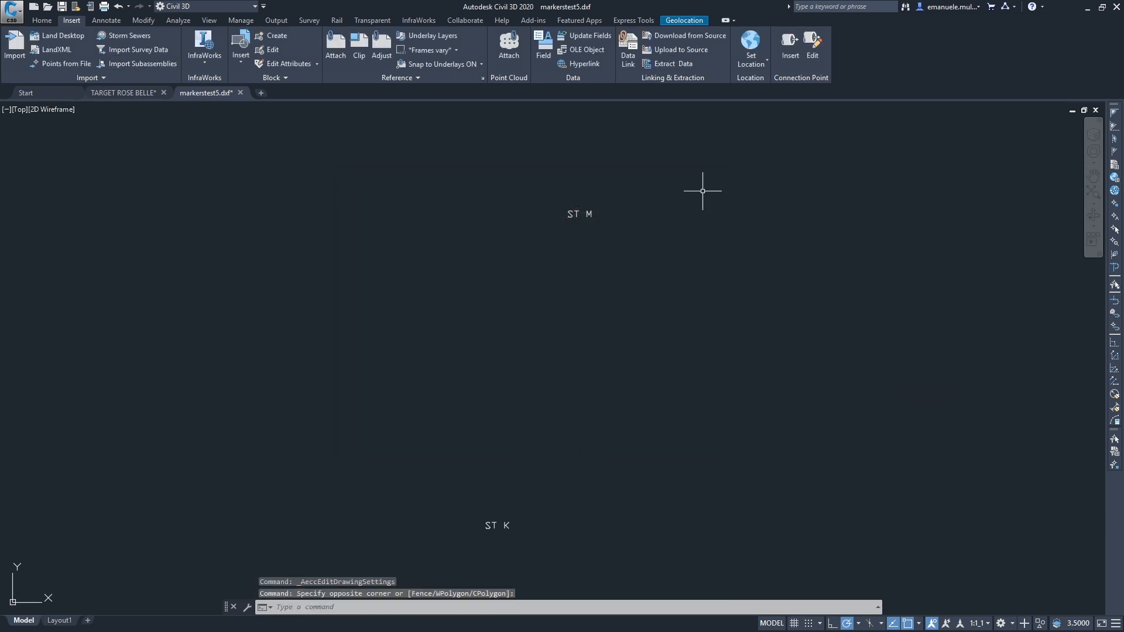
# Copy both markers, ST M and ST K, from the markerstest5 drawing to the clipboard
pyautogui.moveTo(703, 191)
pyautogui.mouseDown()
pyautogui.moveTo(582, 492)
pyautogui.moveTo(379, 502)
pyautogui.moveTo(417, 186)
pyautogui.moveTo(553, 411)
pyautogui.mouseUp()
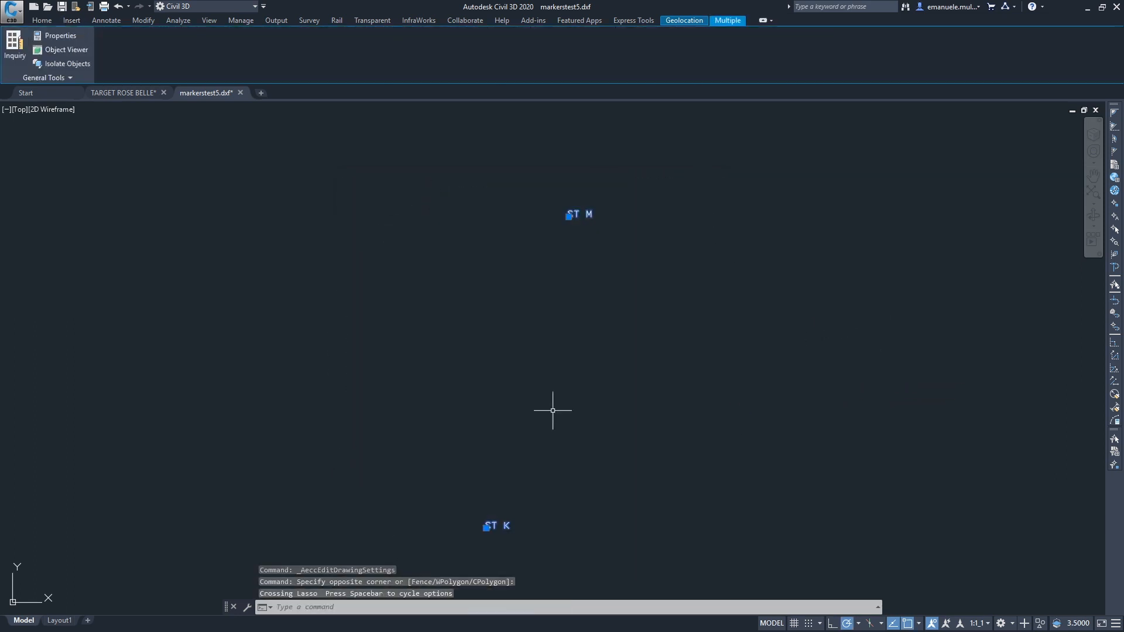
pyautogui.rightClick(555, 389)
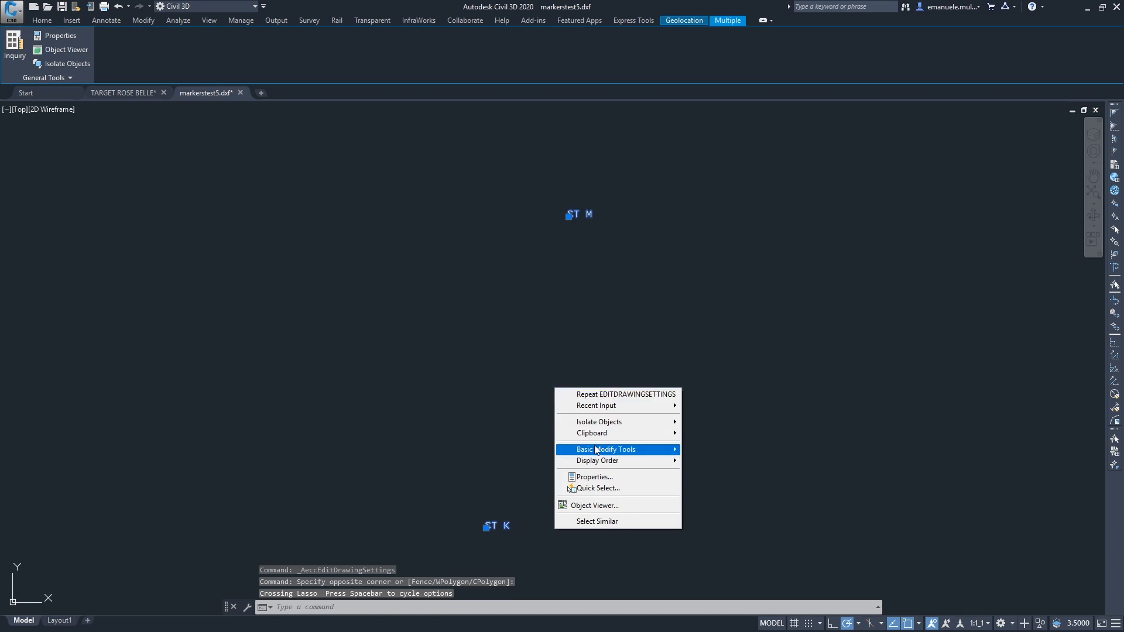
pyautogui.moveTo(615, 434)
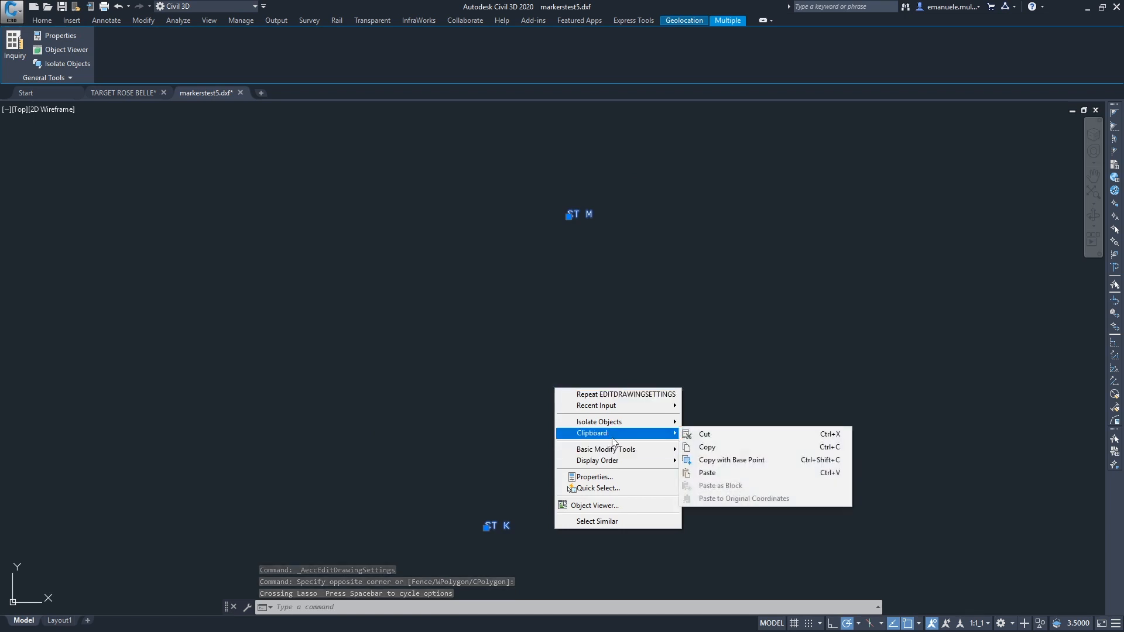
pyautogui.click(719, 446)
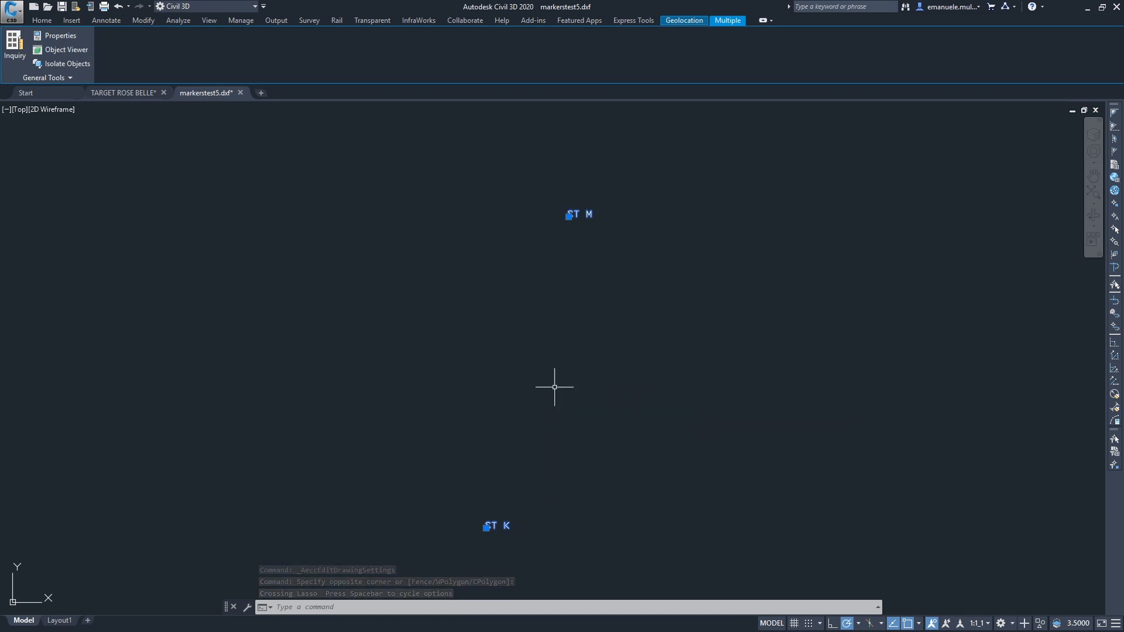
# Paste the copied markers to their original coordinates in the TARGET ROSE BELLE drawing and check their fit against the surveyed targets
pyautogui.click(122, 92)
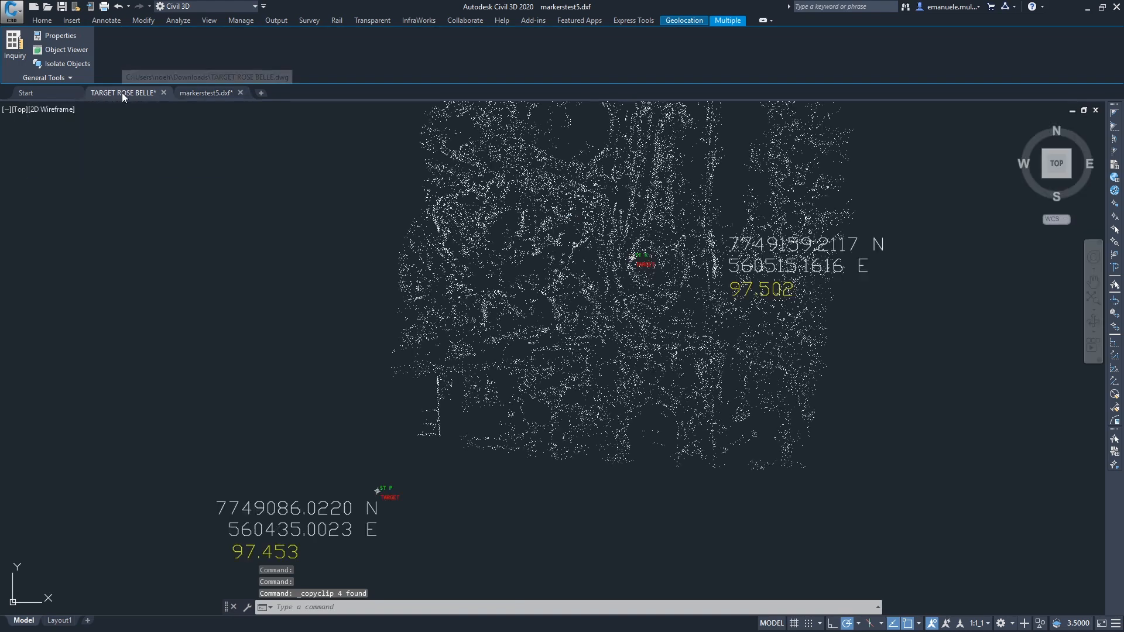
pyautogui.rightClick(297, 285)
pyautogui.moveTo(341, 336)
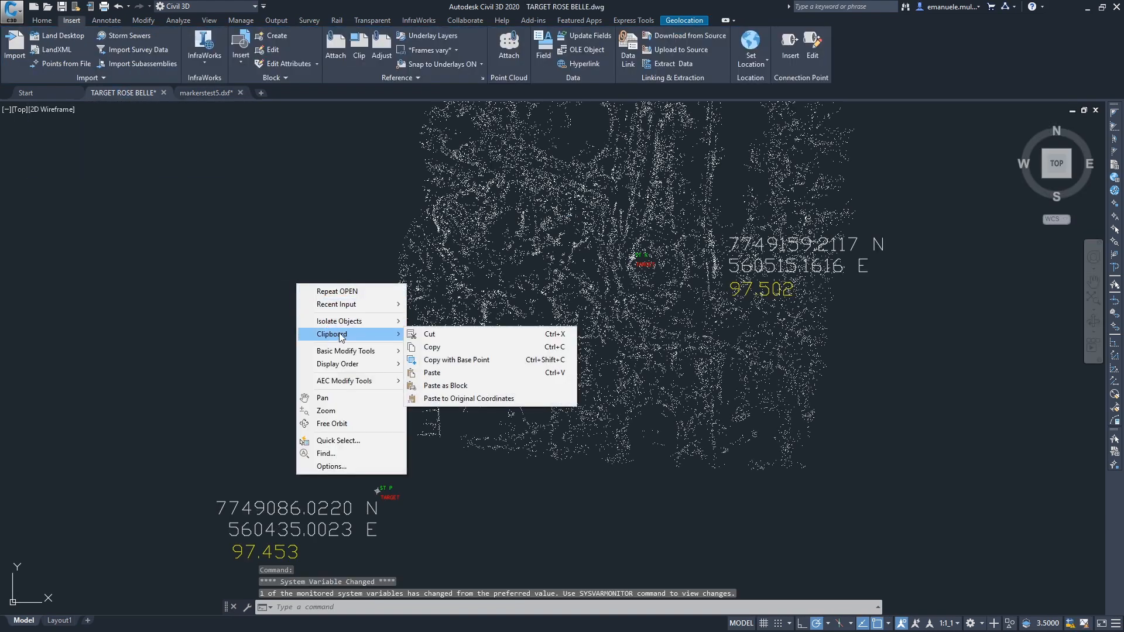
pyautogui.click(478, 400)
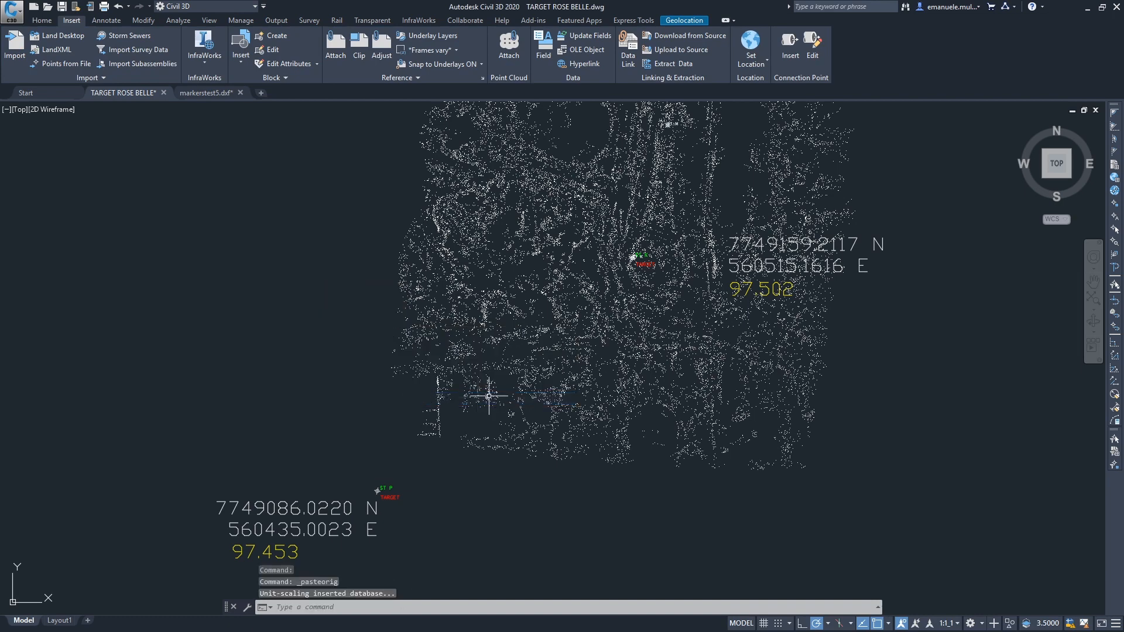
pyautogui.scroll(15, 650, 252)
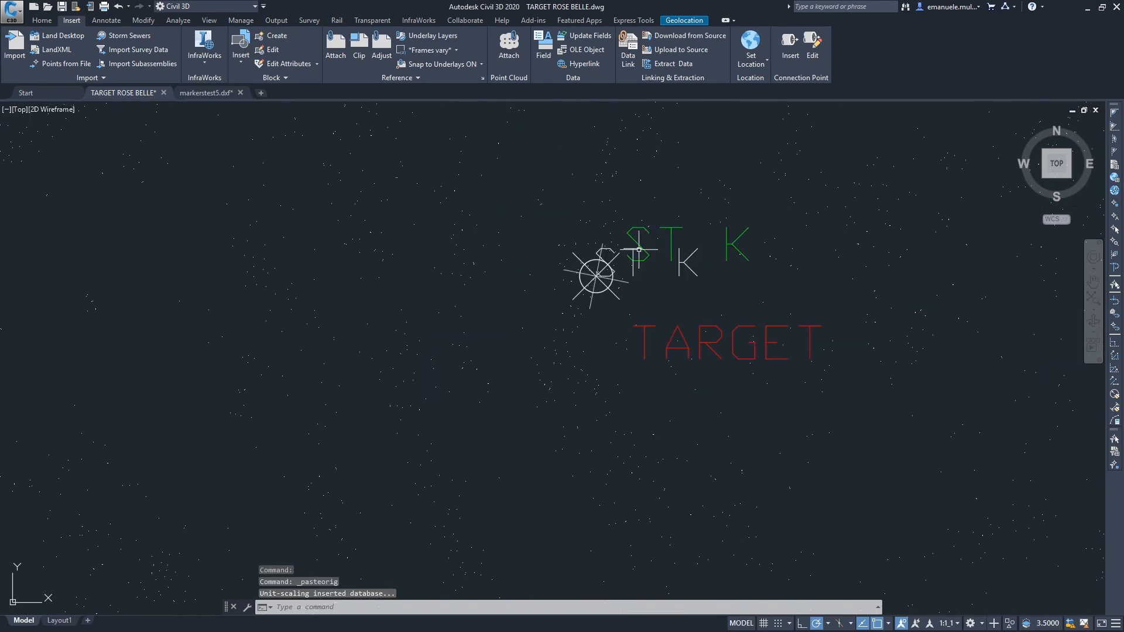
pyautogui.scroll(-6, 621, 304)
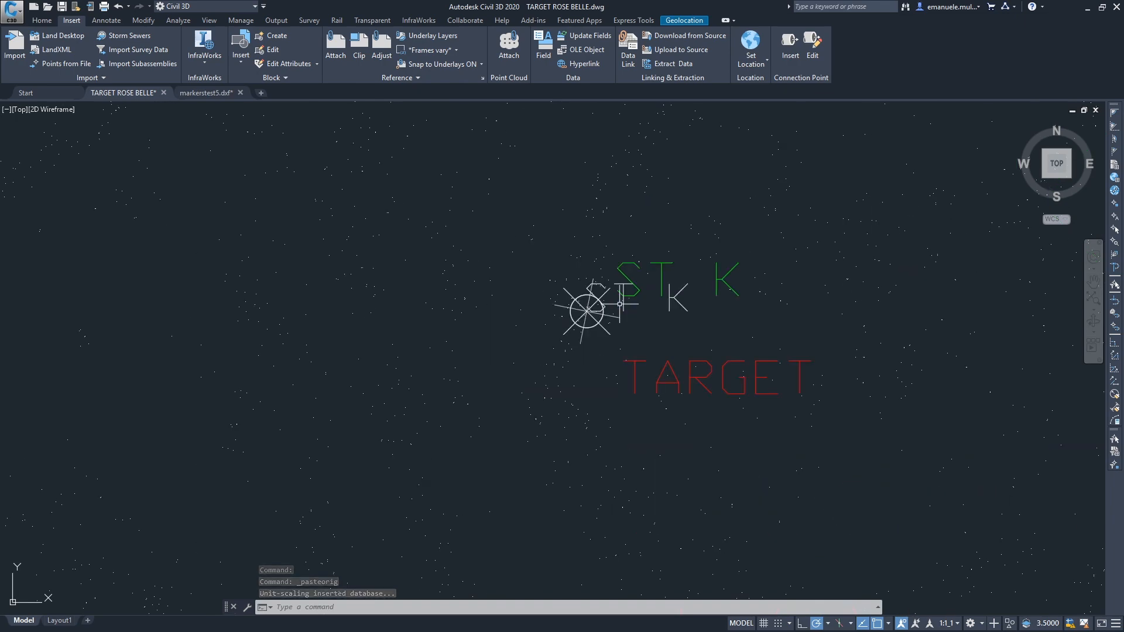
pyautogui.scroll(-8, 588, 311)
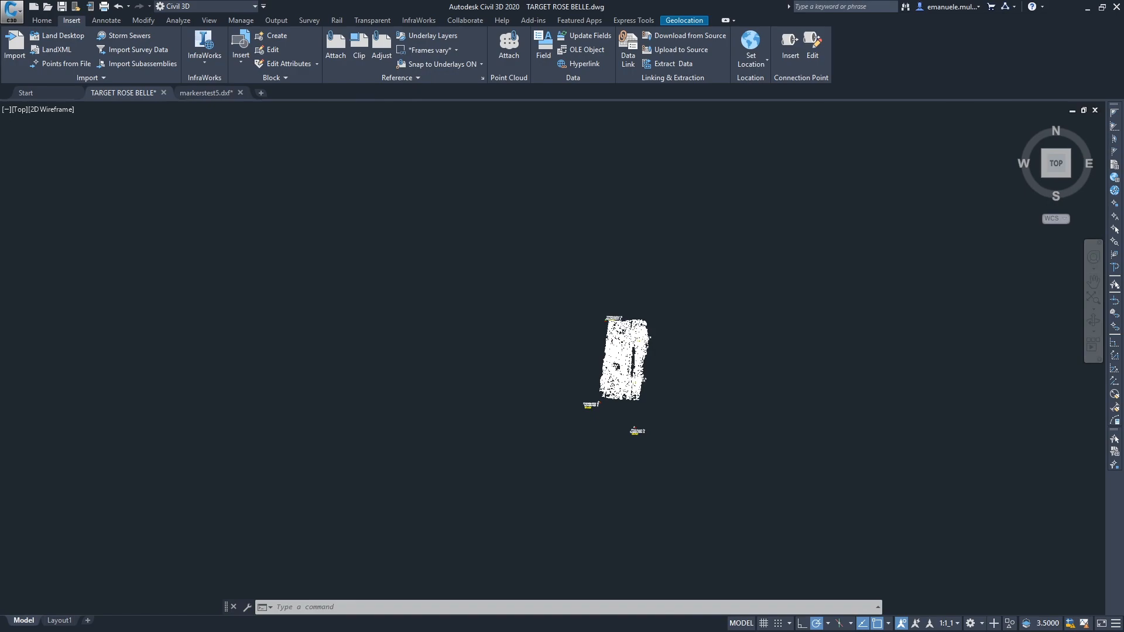
pyautogui.scroll(7, 627, 447)
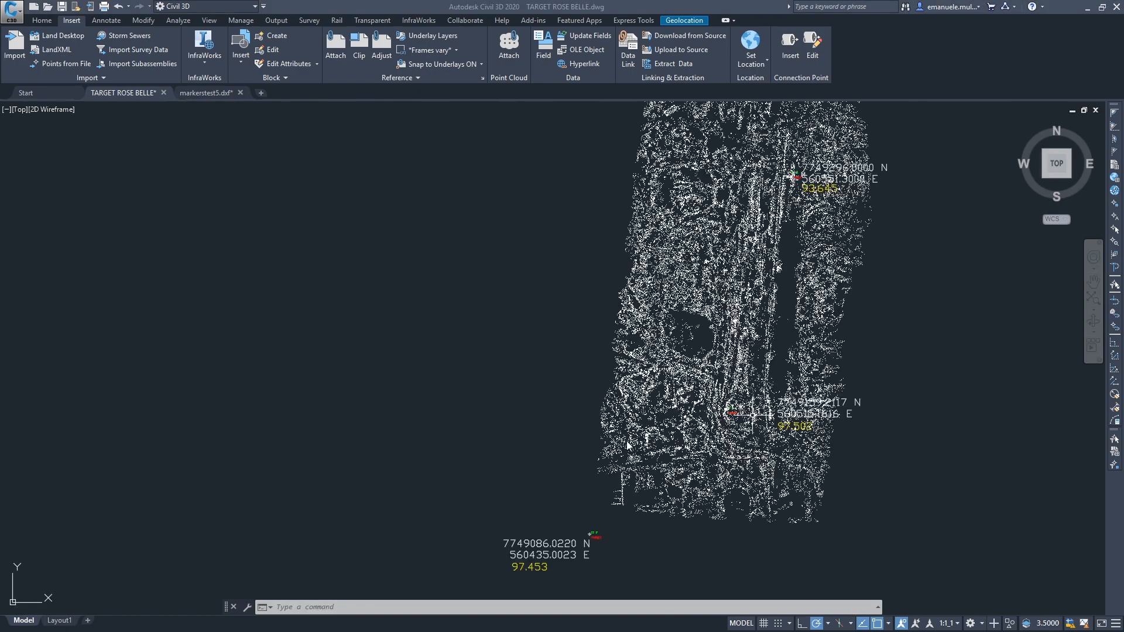
pyautogui.scroll(8, 822, 154)
pyautogui.scroll(-13, 702, 252)
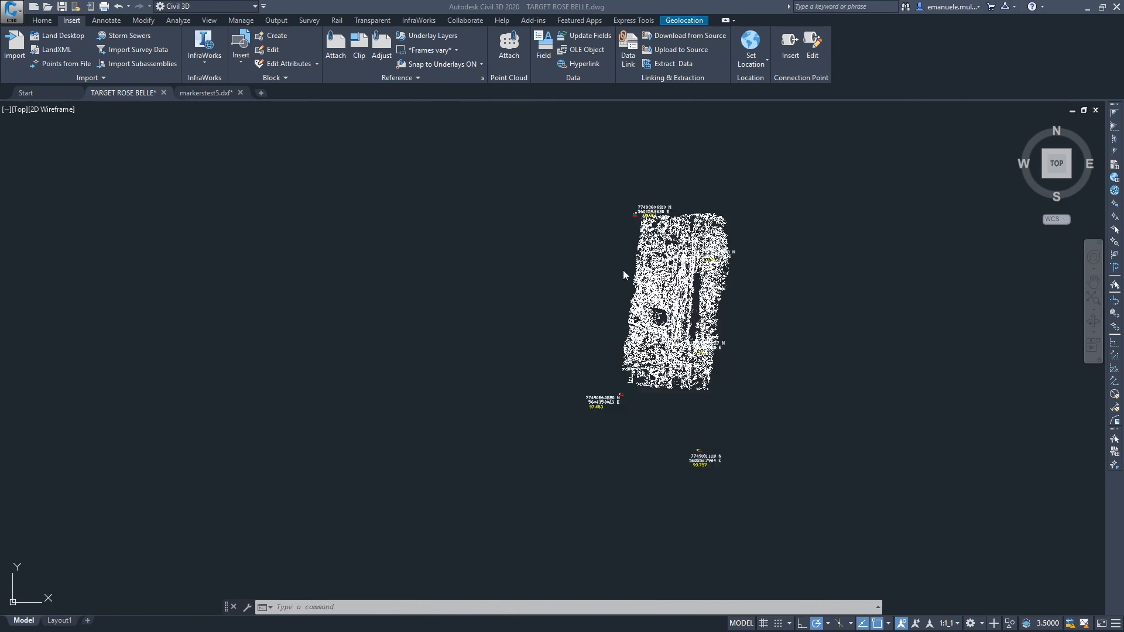
# Check that the TARGET ROSE BELLE drawing settings use Meters and coordinate system UTM84-40S, and reapply them
pyautogui.click(12, 11)
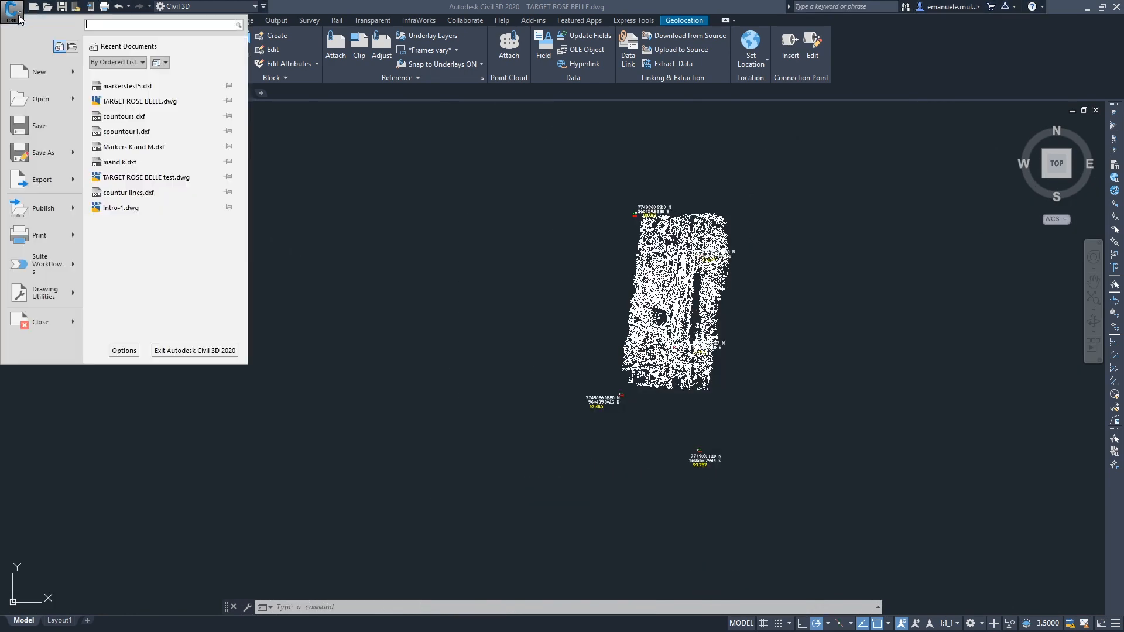
pyautogui.moveTo(41, 307)
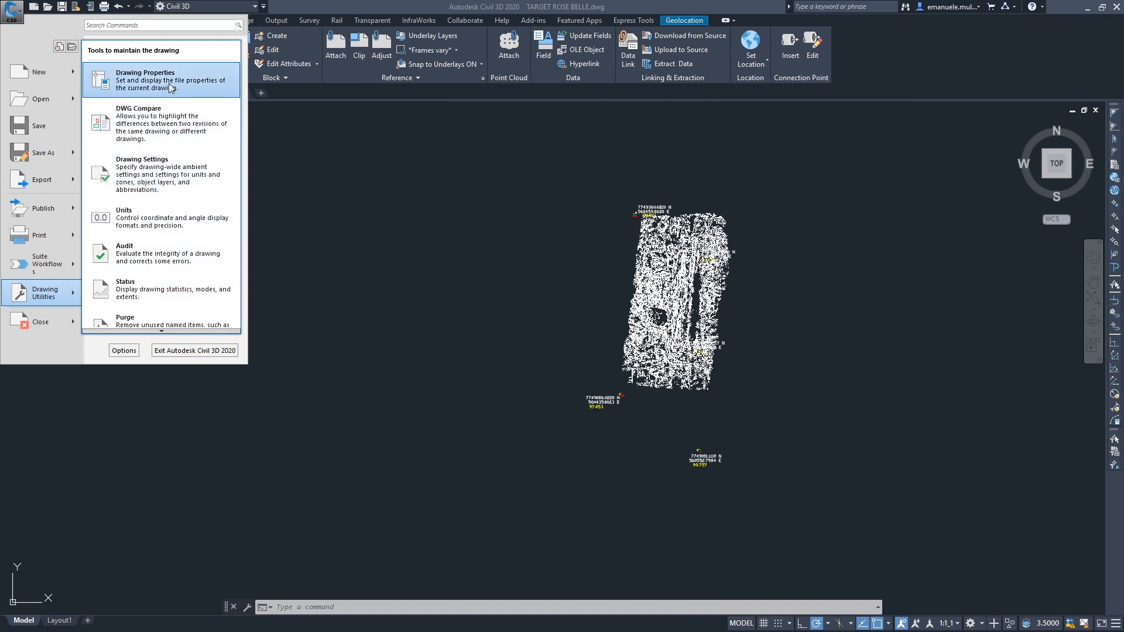
pyautogui.click(164, 171)
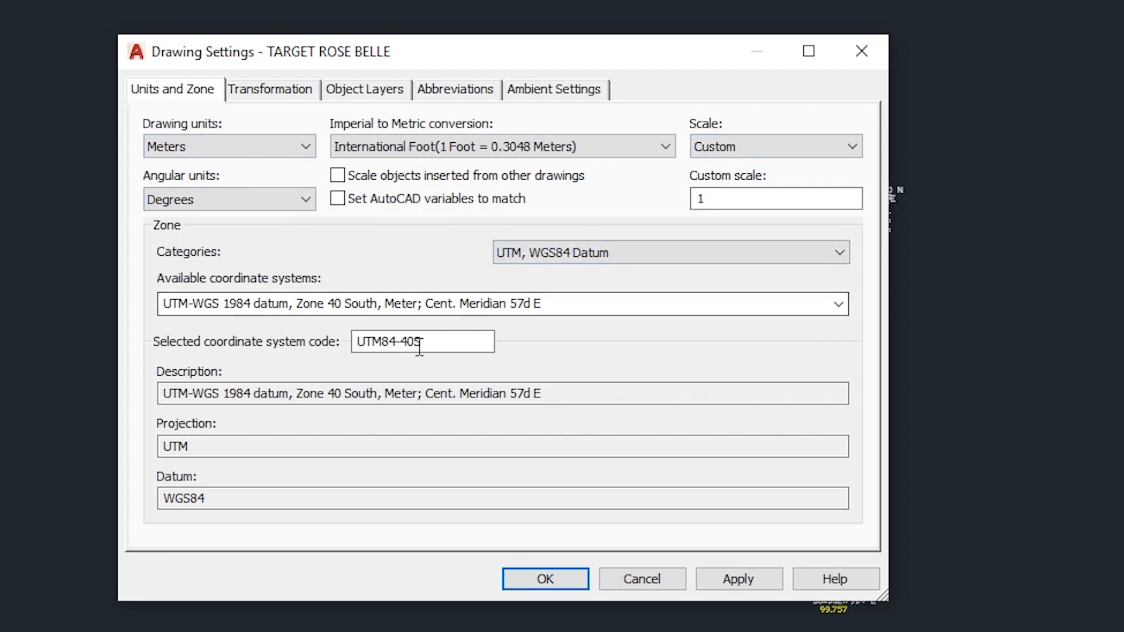
pyautogui.click(737, 579)
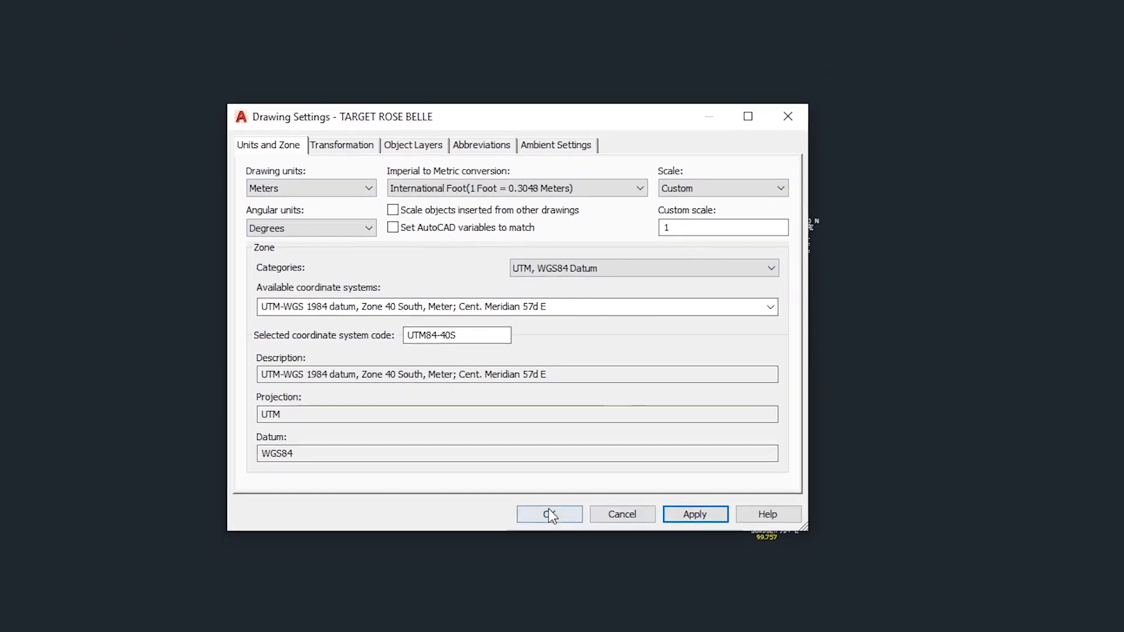
pyautogui.click(546, 580)
pyautogui.scroll(8, 756, 334)
pyautogui.scroll(-8, 755, 332)
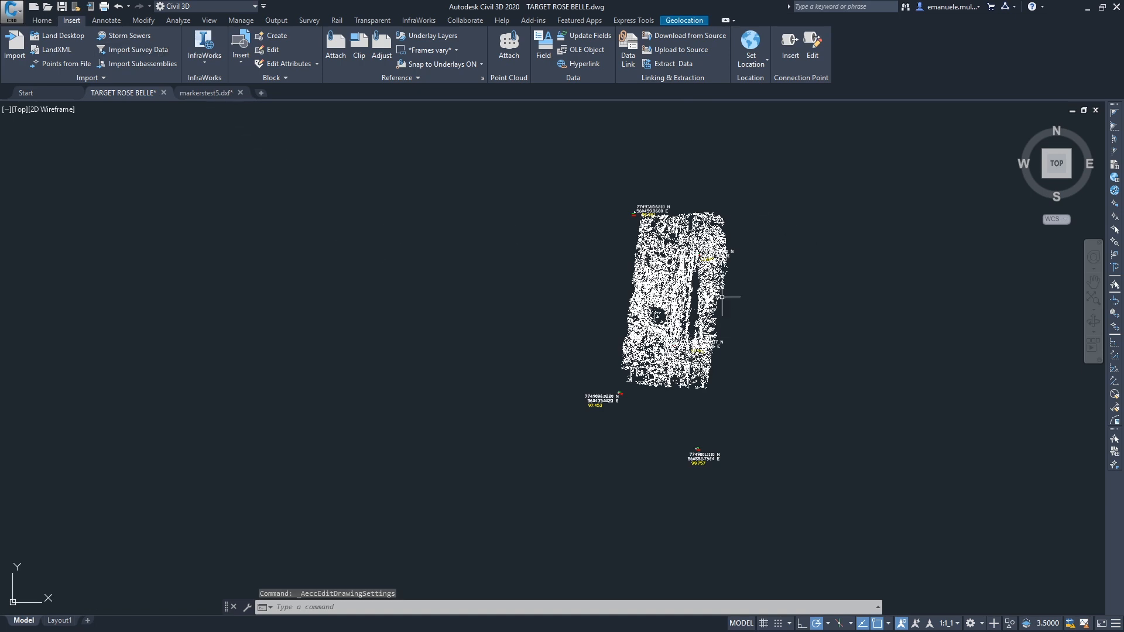
# Open the countourstest5.dxf drawing and inspect the dense cluster of overlapping contour labels
pyautogui.click(47, 10)
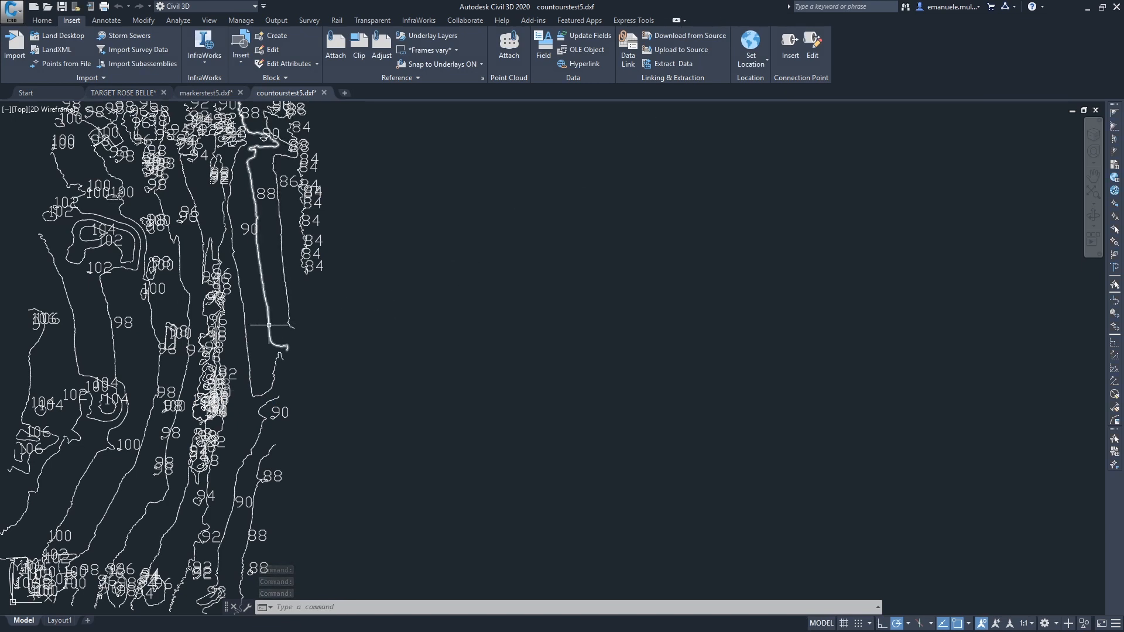
pyautogui.scroll(-4, 486, 311)
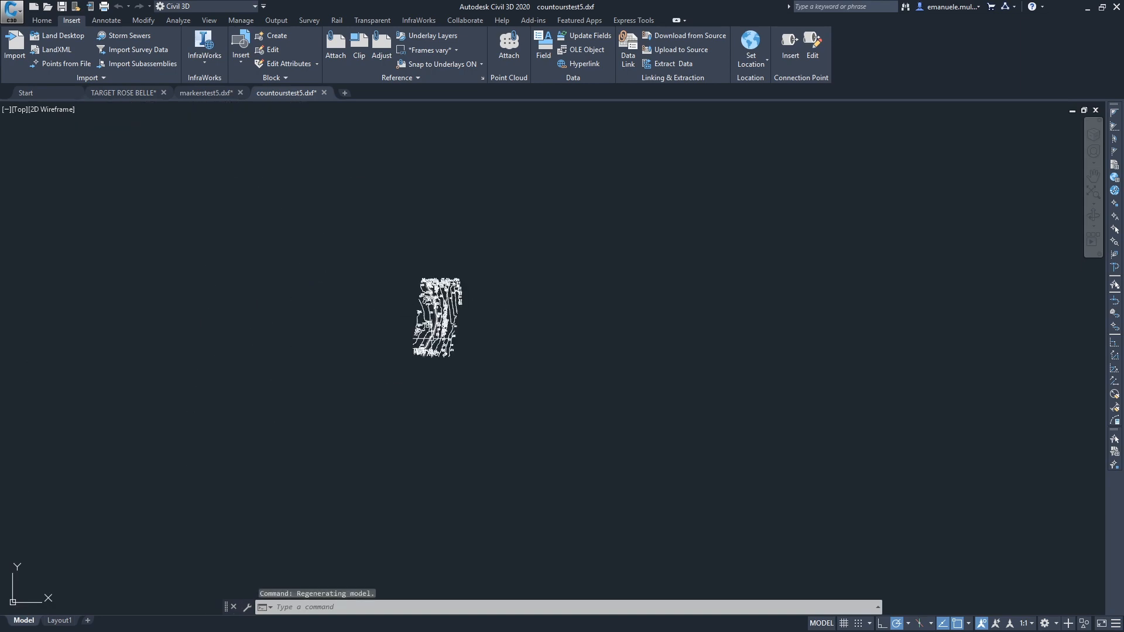
pyautogui.scroll(4, 433, 339)
pyautogui.scroll(8, 531, 243)
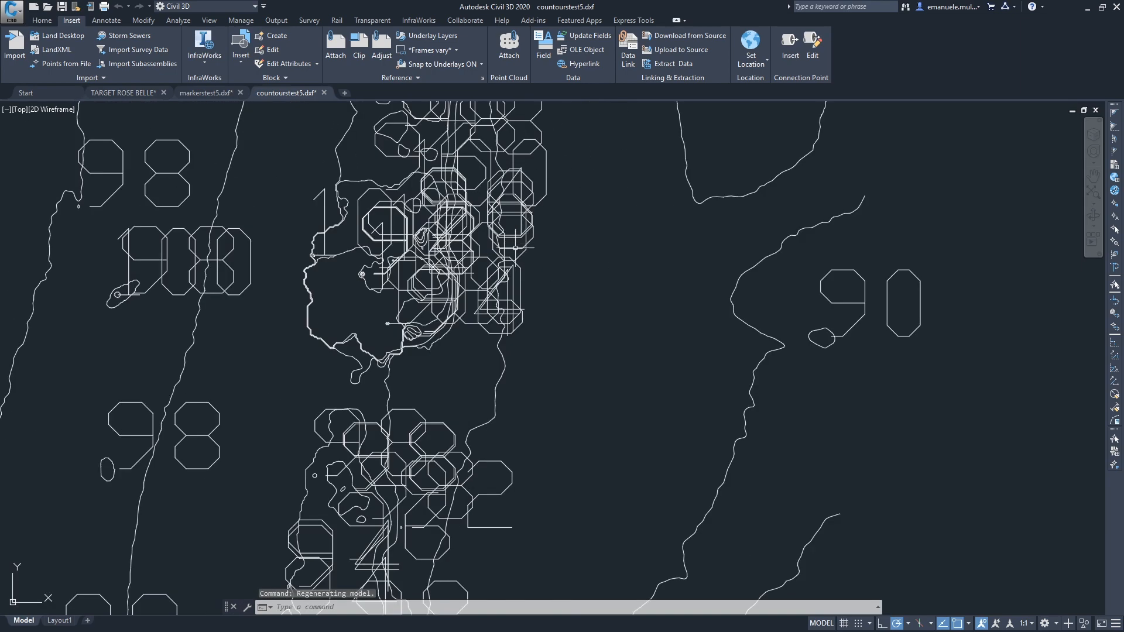
pyautogui.moveTo(503, 233)
pyautogui.mouseDown()
pyautogui.moveTo(472, 220)
pyautogui.moveTo(495, 237)
pyautogui.moveTo(550, 197)
pyautogui.mouseUp()
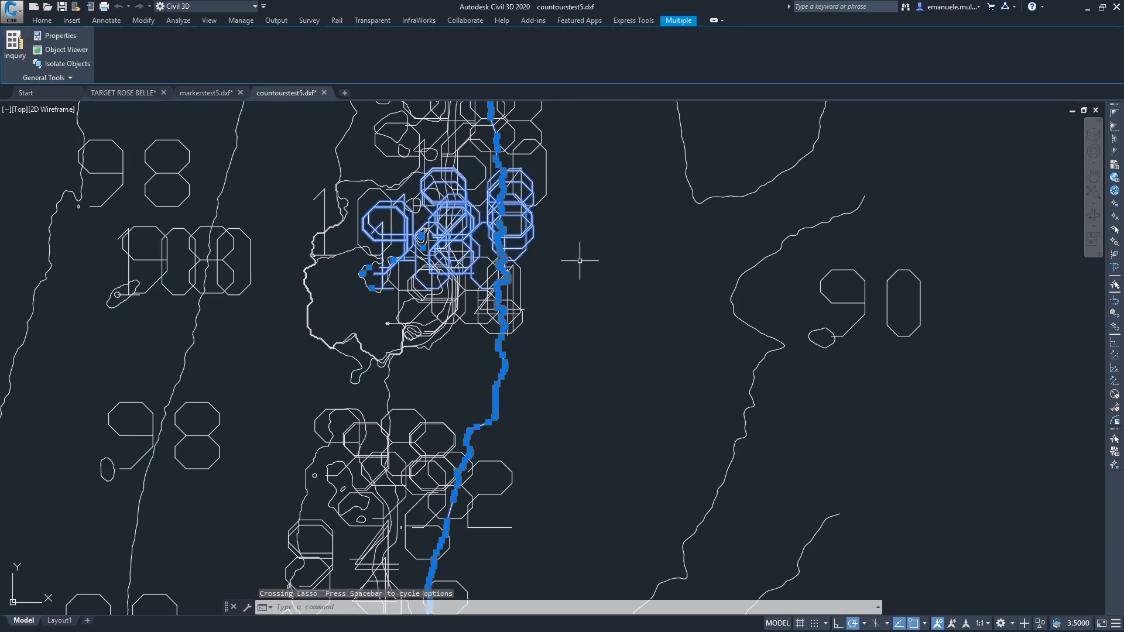
pyautogui.scroll(-5, 580, 261)
pyautogui.press('Escape')
# Erase one overlapping 98 label and one overlapping 96 label from the dense cluster along the central contours
pyautogui.scroll(5, 545, 223)
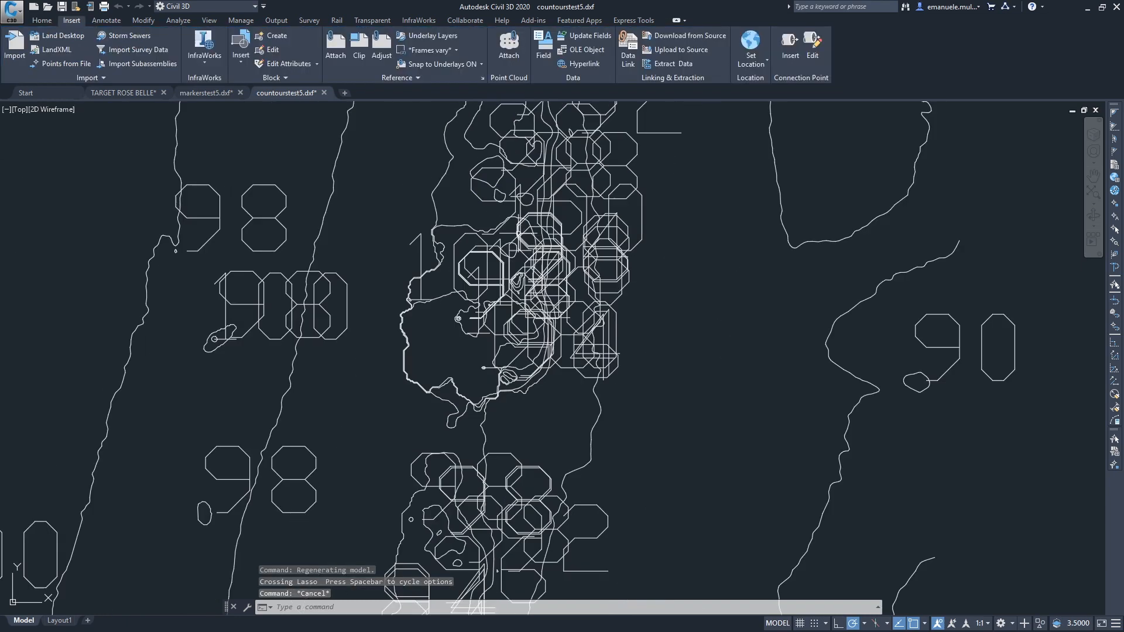
pyautogui.click(562, 227)
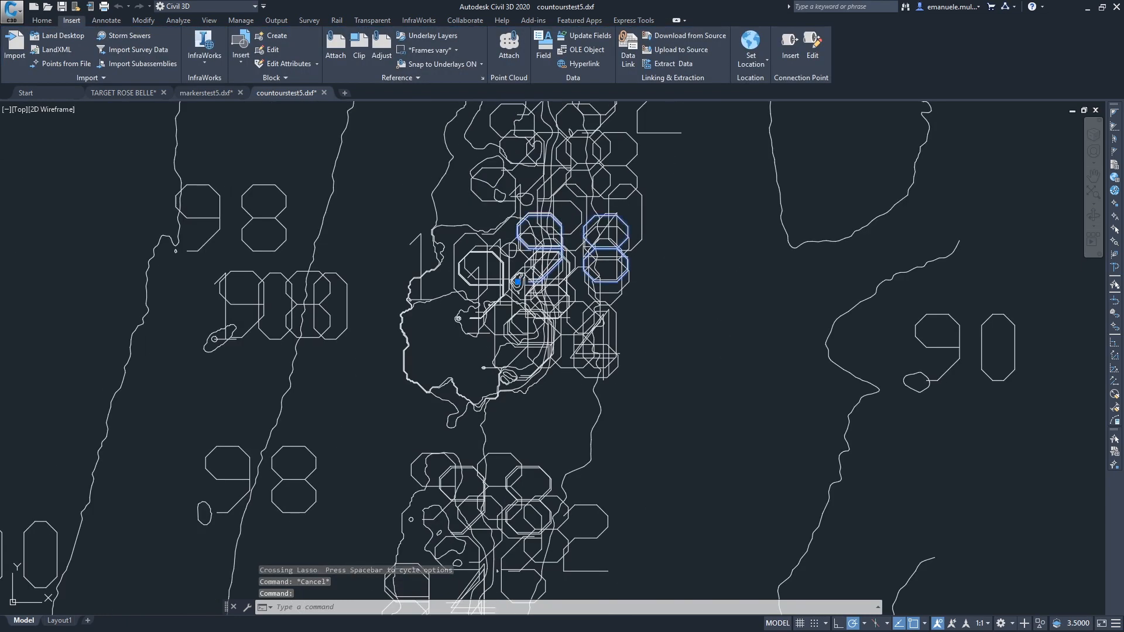
pyautogui.press('Delete')
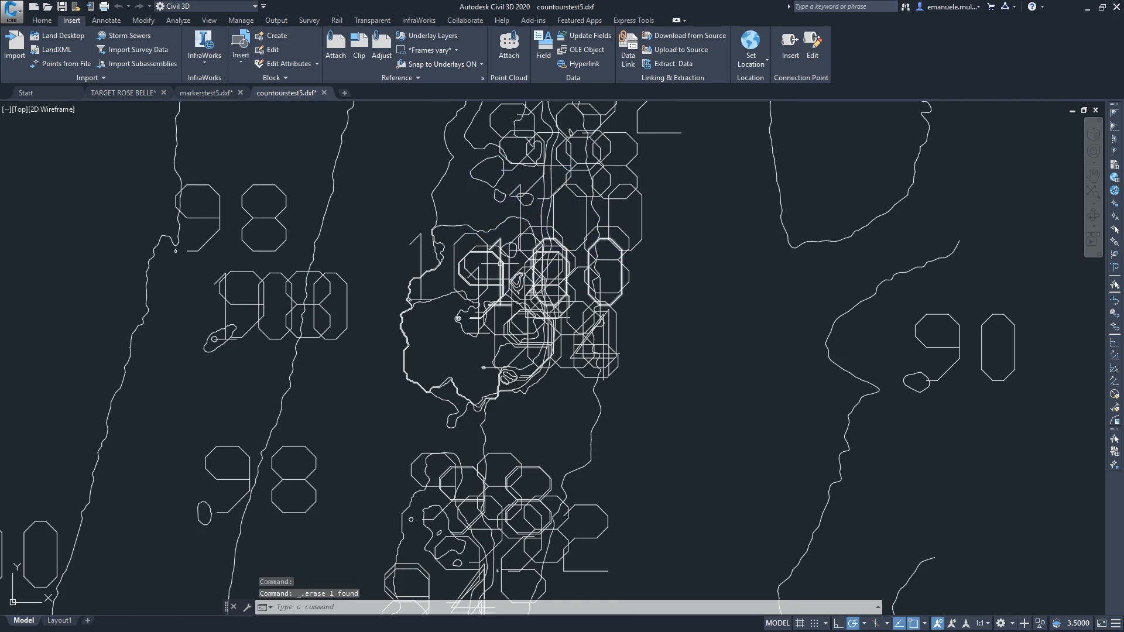
pyautogui.click(459, 318)
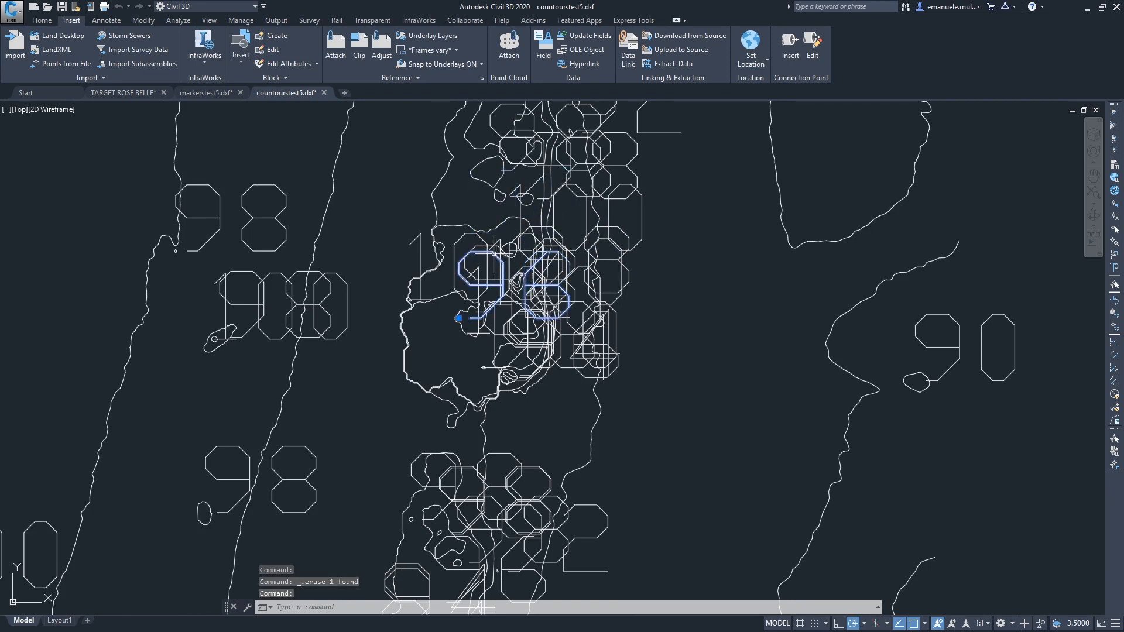
pyautogui.press('Delete')
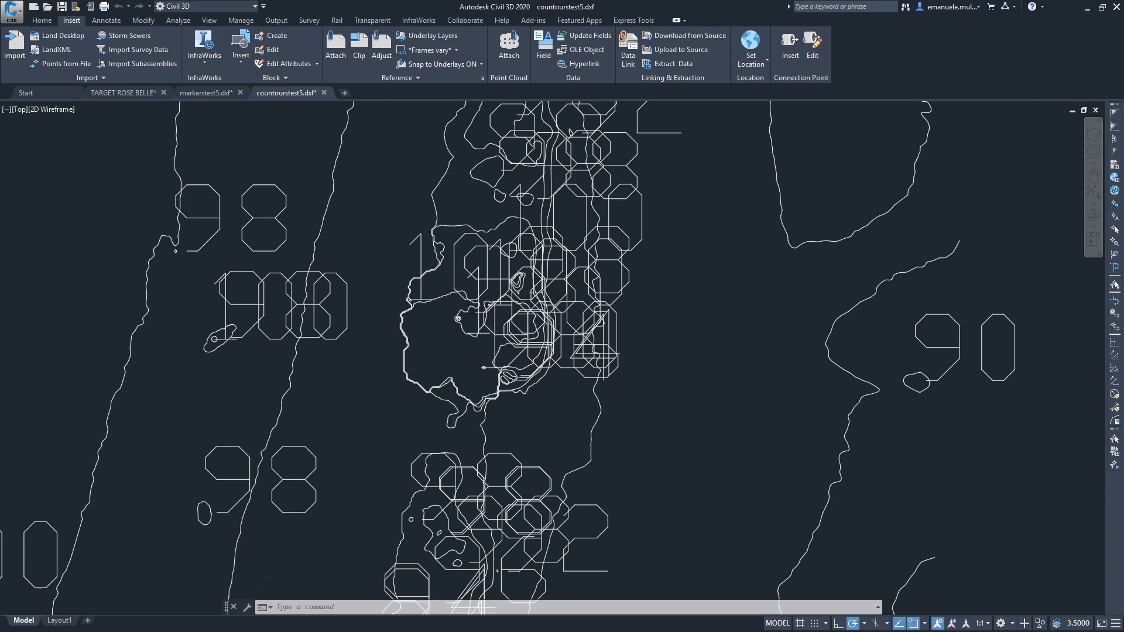
pyautogui.scroll(-8, 519, 342)
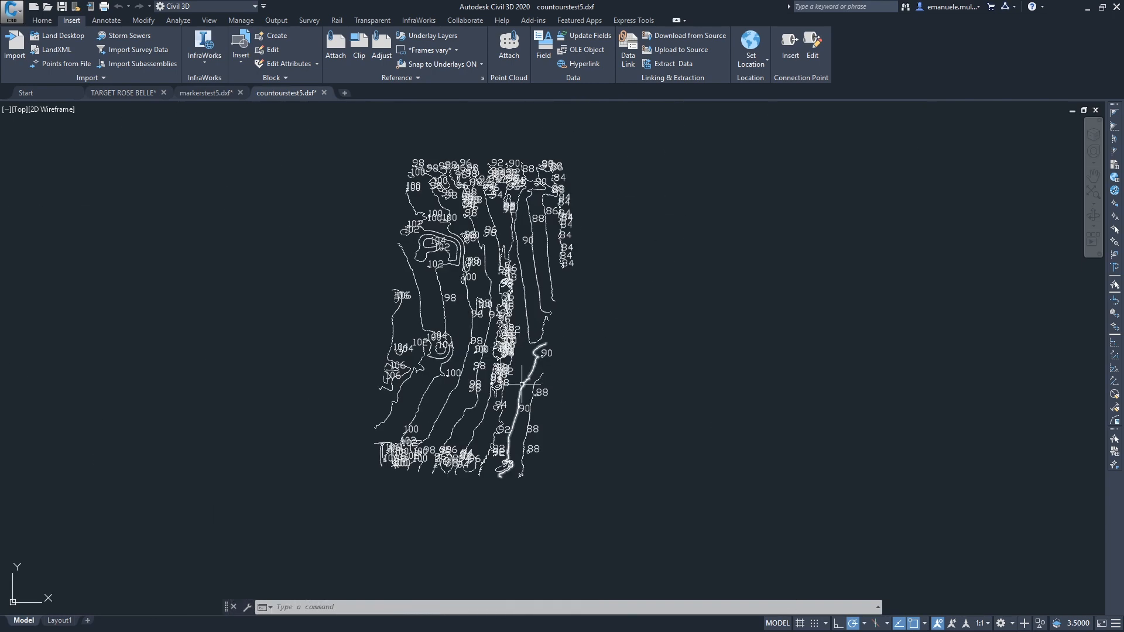
pyautogui.scroll(9, 378, 495)
pyautogui.scroll(-8, 532, 260)
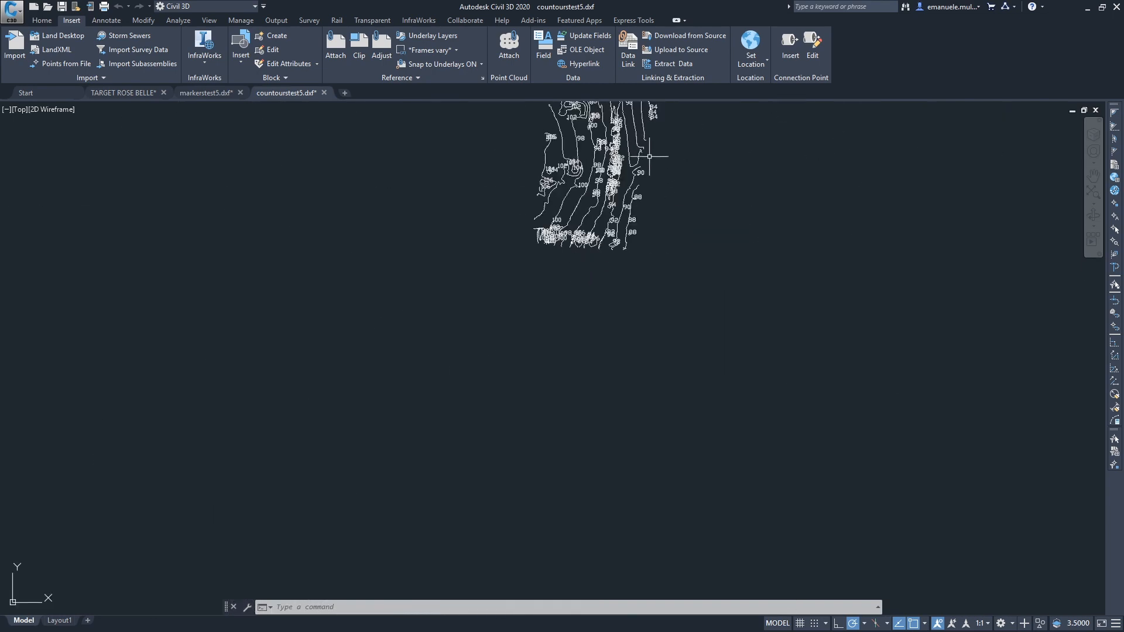
pyautogui.scroll(4, 644, 142)
pyautogui.scroll(-2, 631, 163)
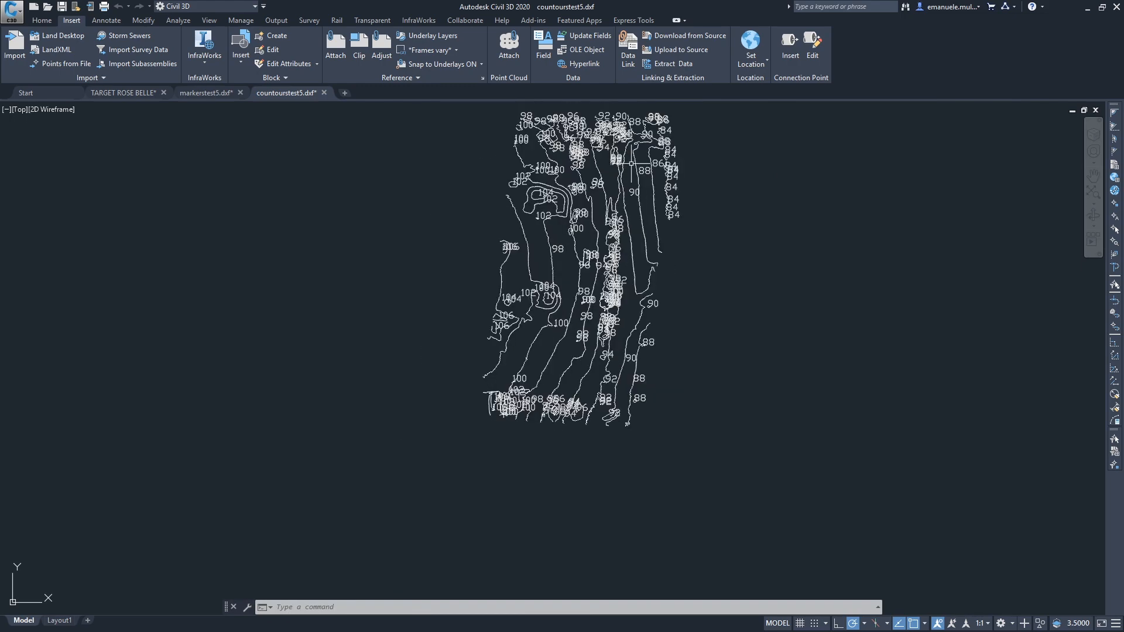
pyautogui.scroll(-2, 687, 324)
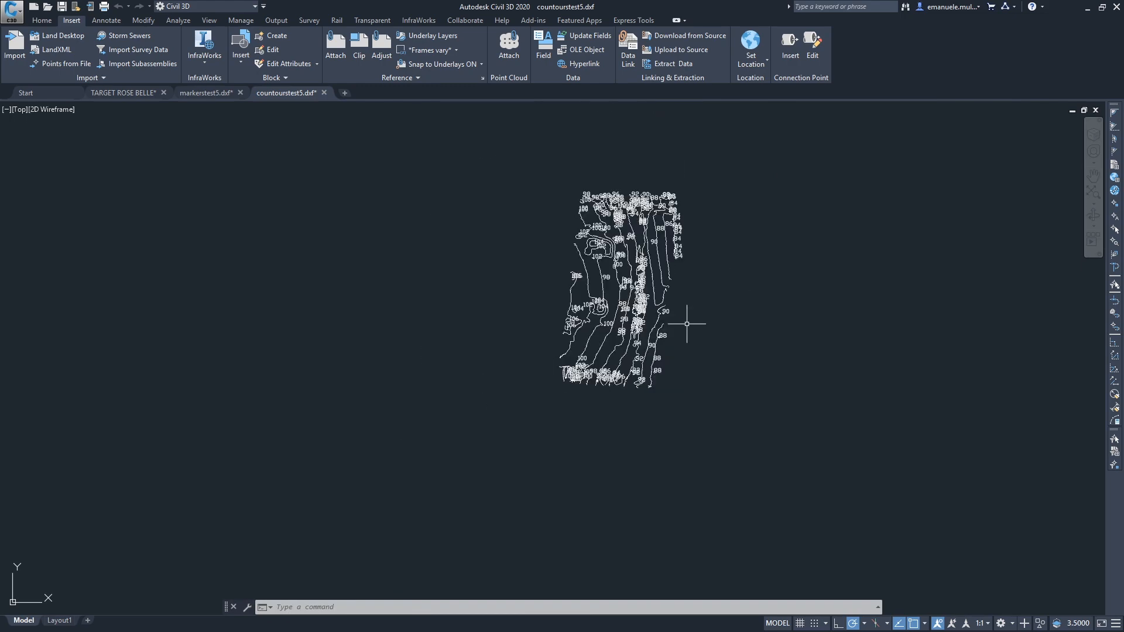
pyautogui.moveTo(755, 157)
pyautogui.mouseDown()
pyautogui.moveTo(657, 491)
pyautogui.moveTo(397, 301)
pyautogui.moveTo(410, 205)
pyautogui.moveTo(402, 271)
pyautogui.mouseUp()
pyautogui.press('Escape')
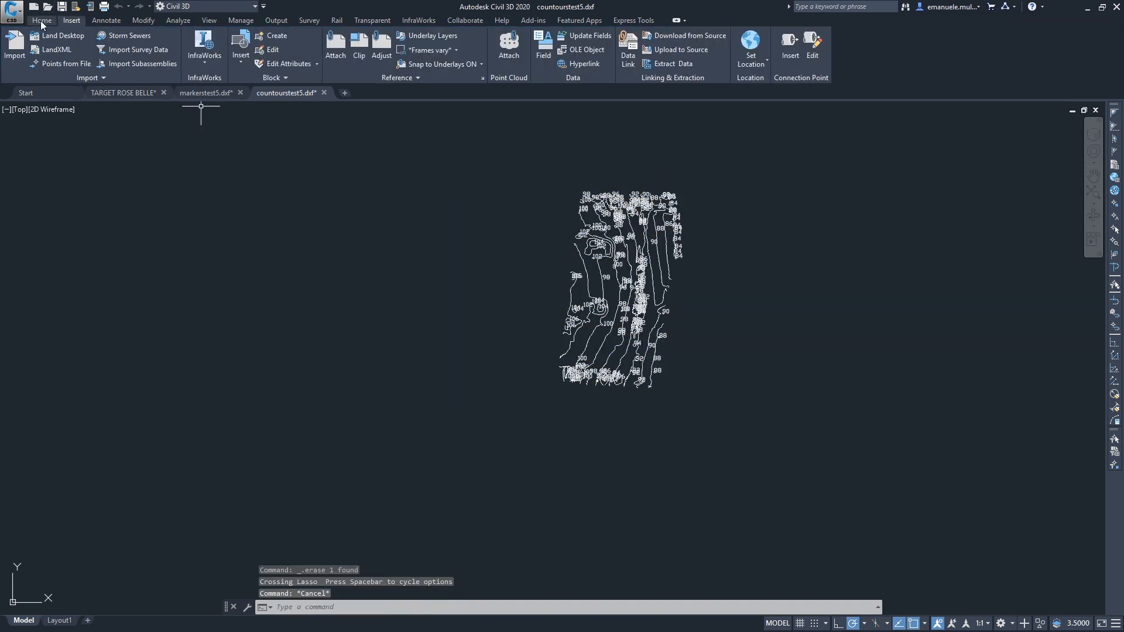
# In the countourstest5 drawing settings, set the drawing units to Meters and the zone category to UTM, WGS84 Datum
pyautogui.click(20, 16)
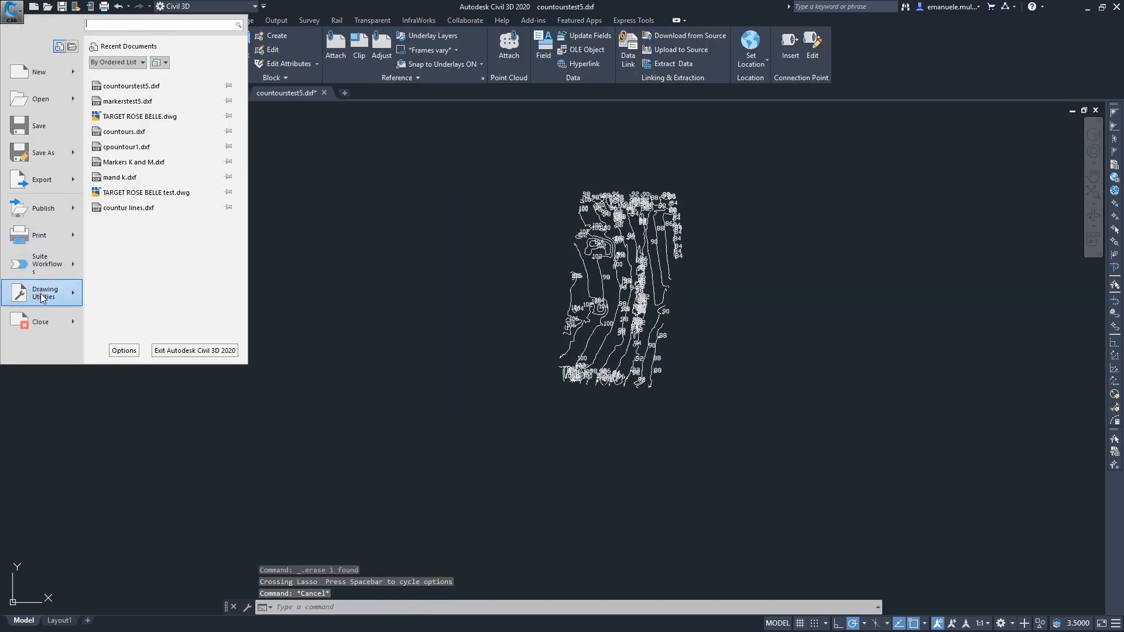
pyautogui.moveTo(70, 300)
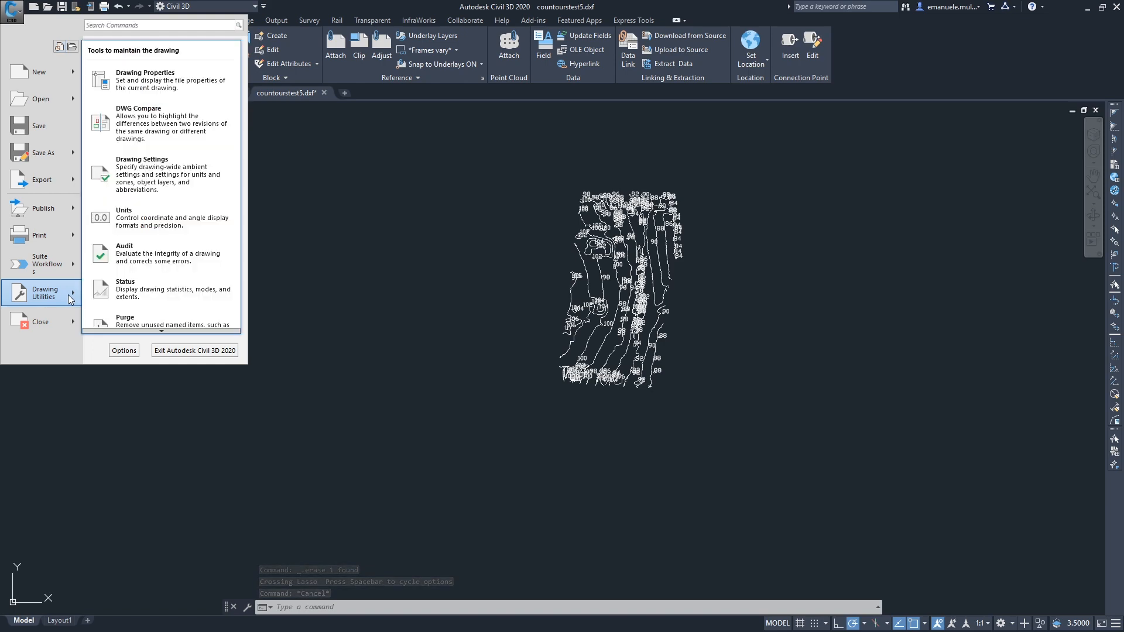
pyautogui.click(175, 177)
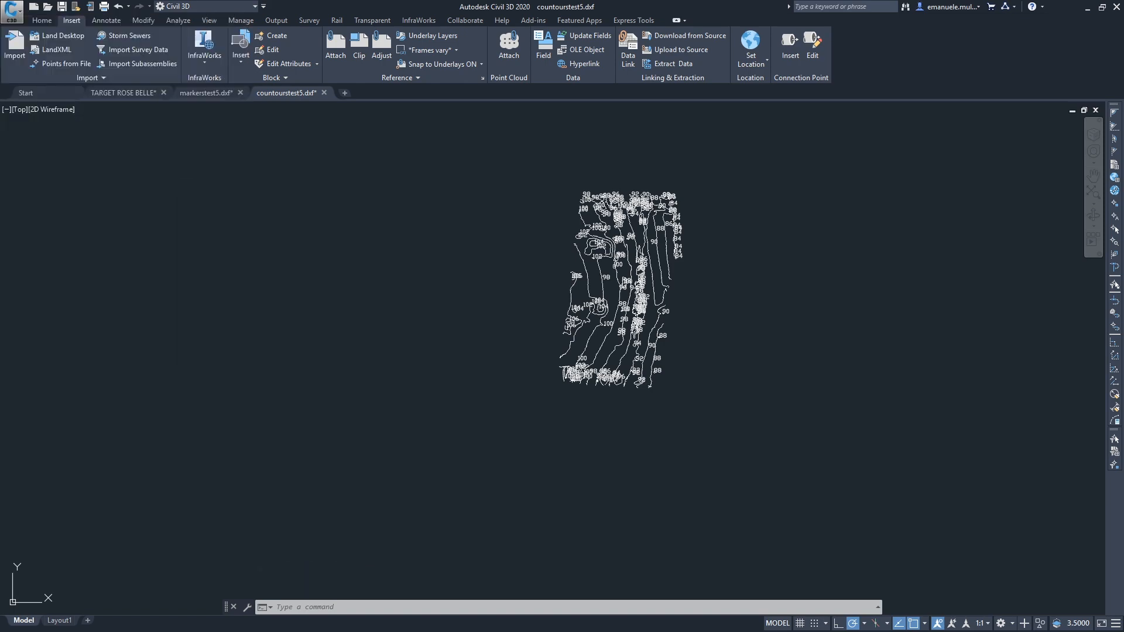
pyautogui.click(400, 233)
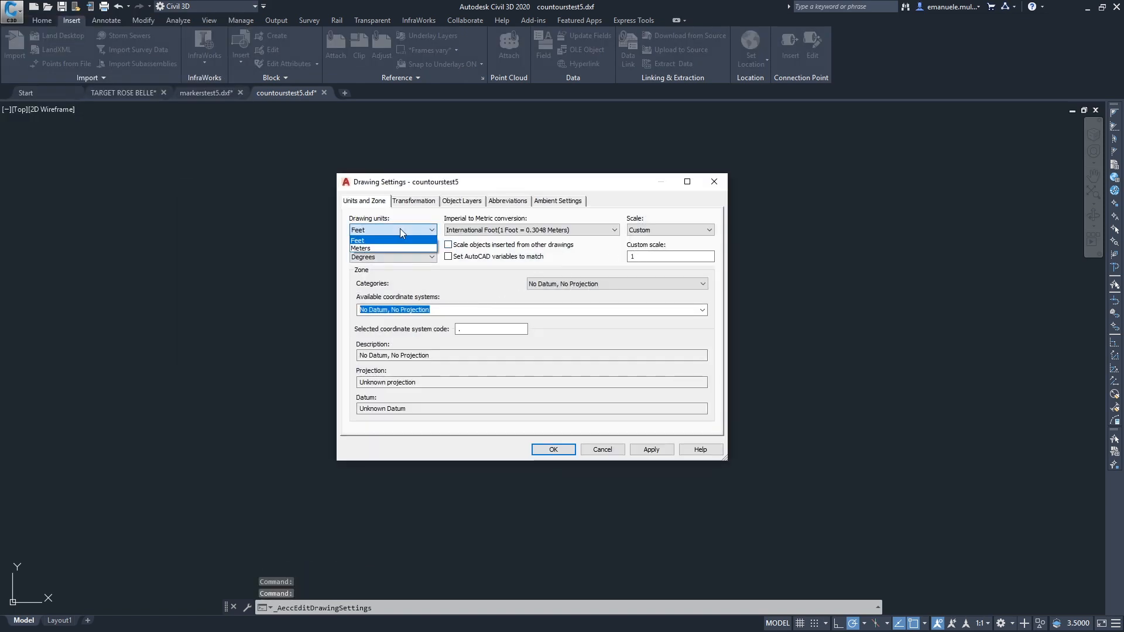
pyautogui.click(402, 244)
pyautogui.click(702, 284)
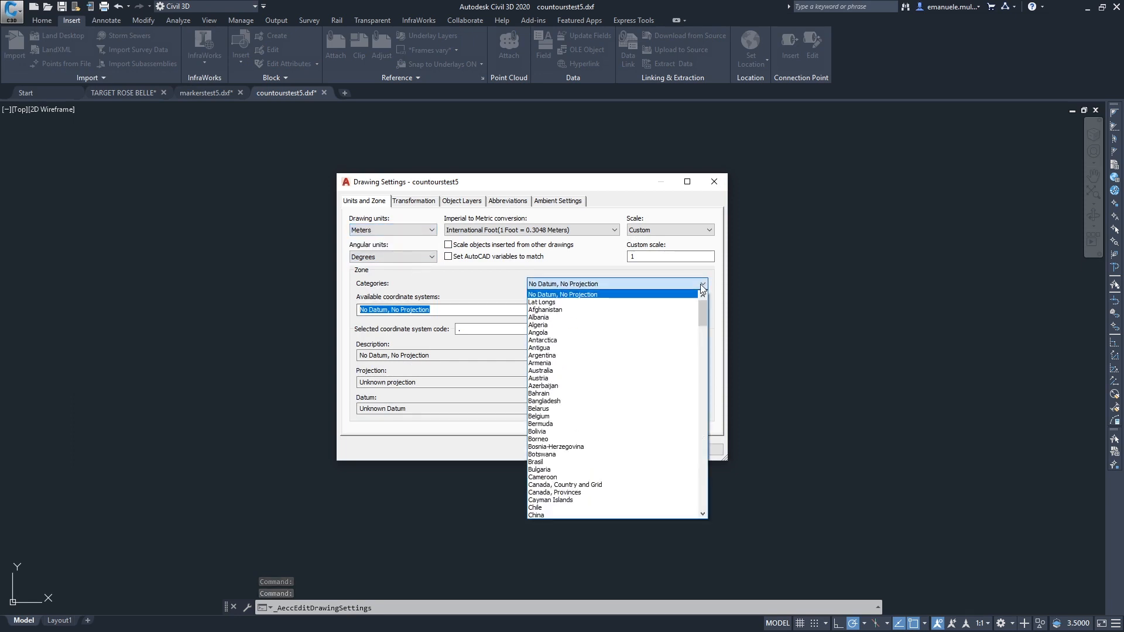
pyautogui.moveTo(703, 305); pyautogui.dragTo(697, 503)
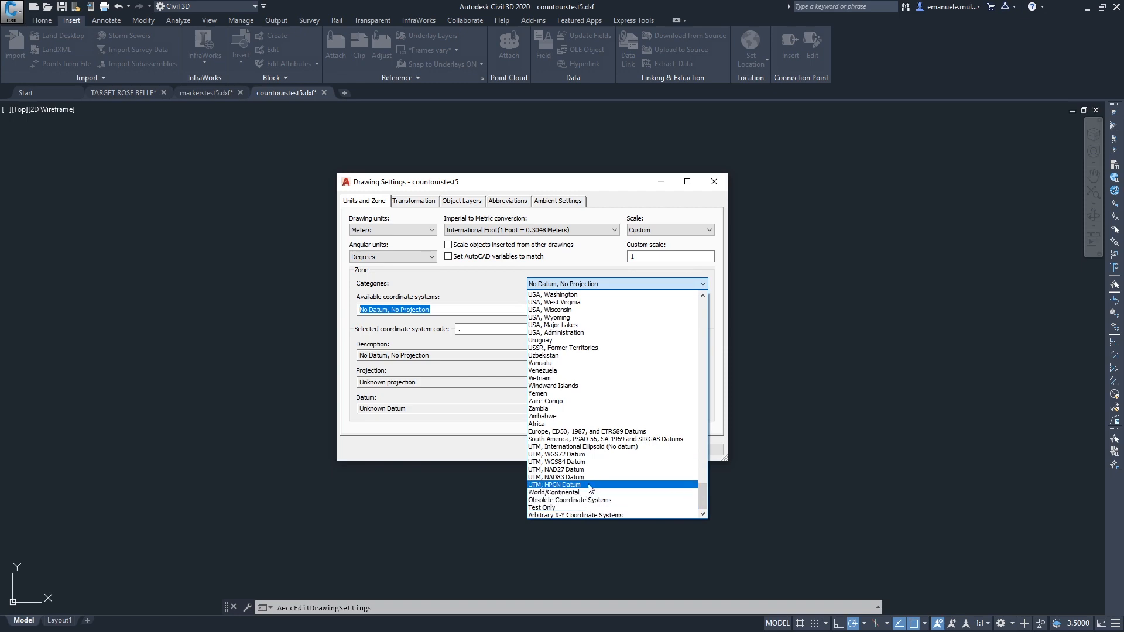
pyautogui.click(597, 462)
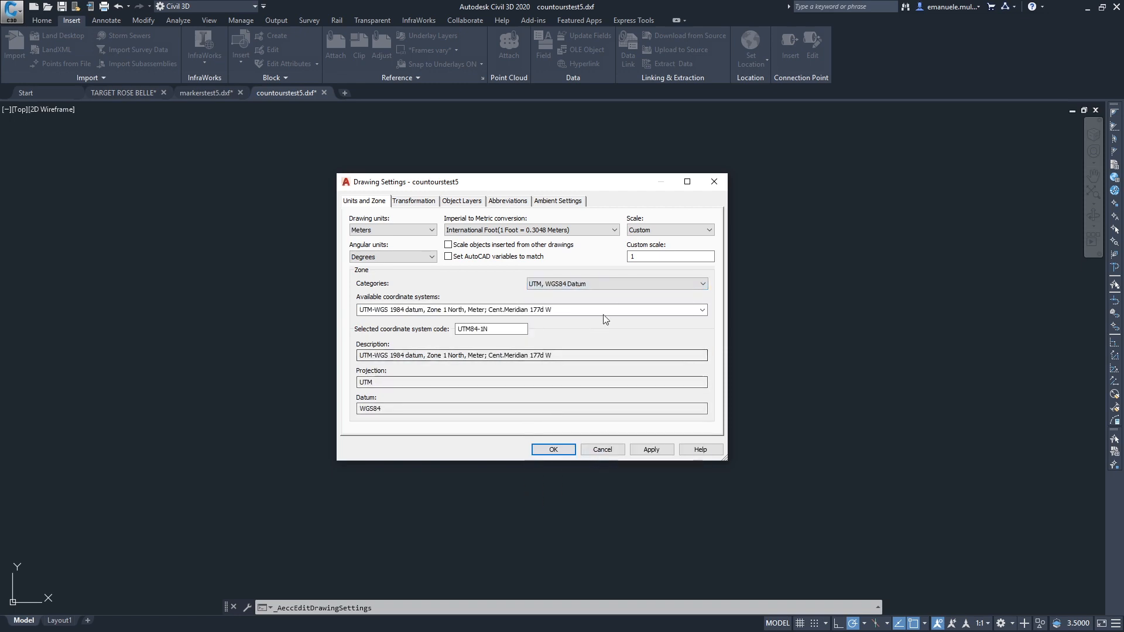
# Choose the UTM-WGS 1984 Zone 40 South coordinate system (UTM84-40S) and apply the drawing settings
pyautogui.click(702, 309)
pyautogui.click(695, 359)
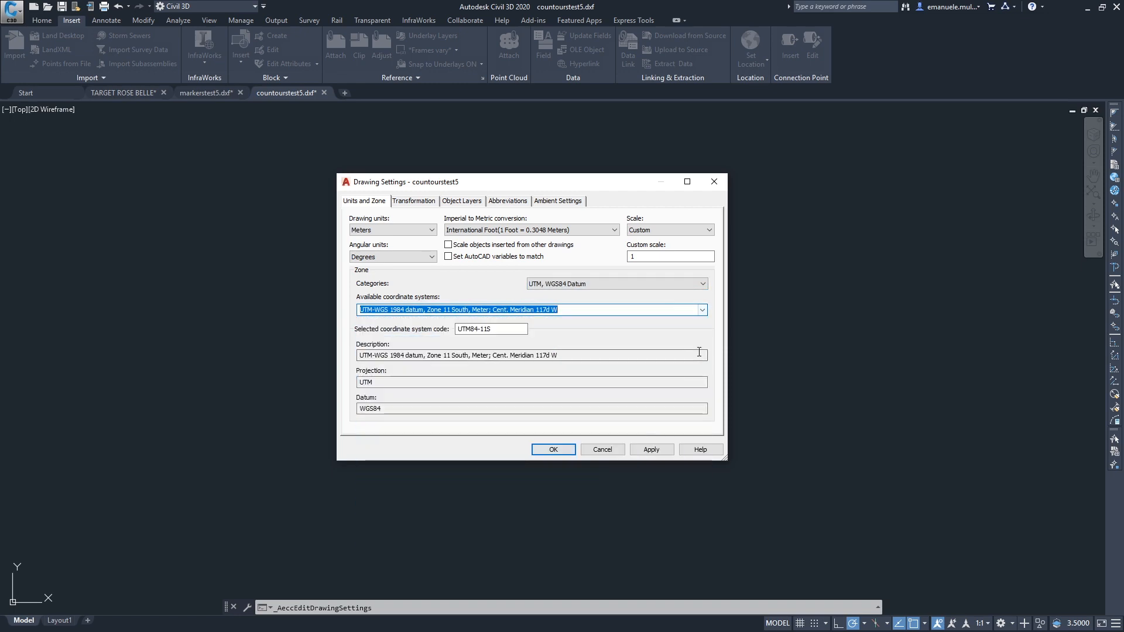
pyautogui.click(702, 310)
pyautogui.moveTo(704, 360); pyautogui.dragTo(714, 465)
pyautogui.click(565, 359)
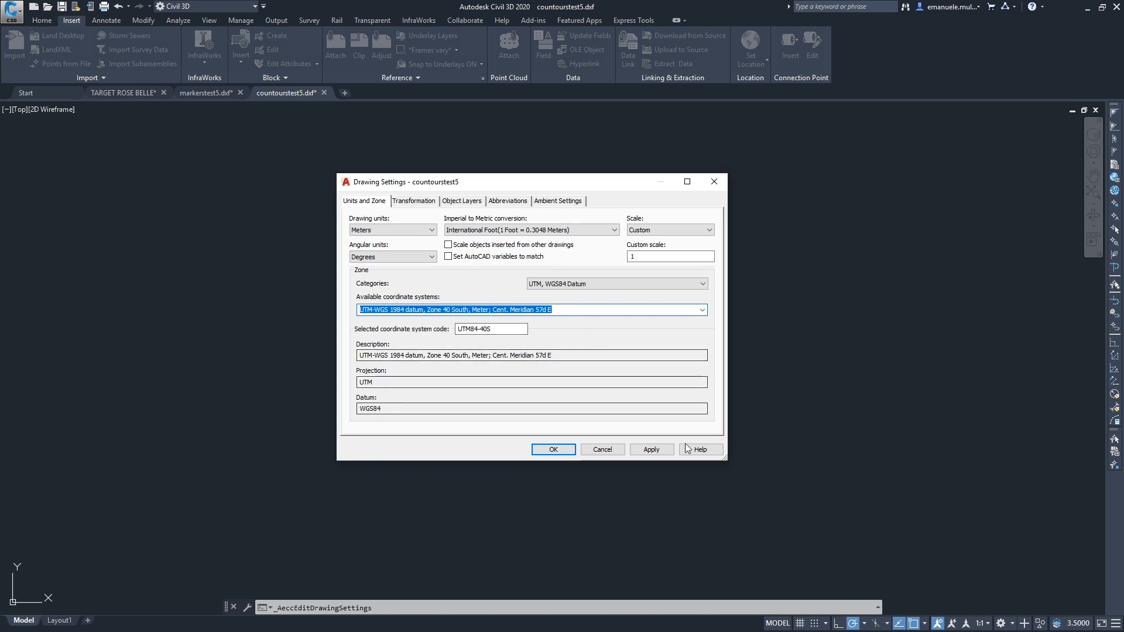
pyautogui.click(652, 450)
pyautogui.click(553, 449)
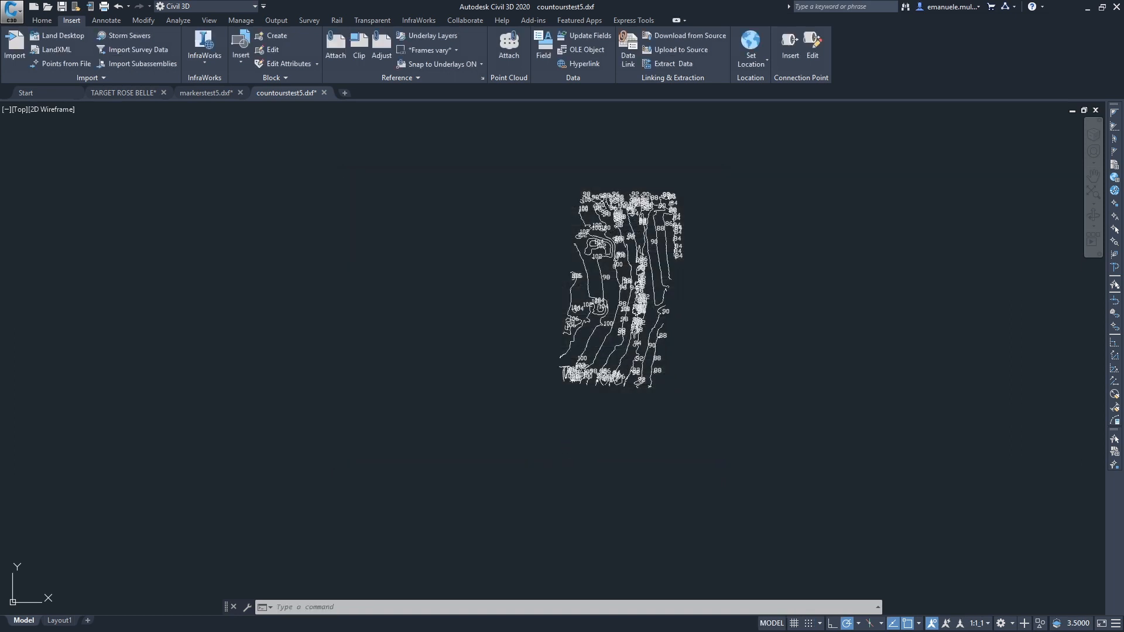
# Copy all contour lines and elevation labels of the countourstest5.dxf drawing to the clipboard
pyautogui.moveTo(741, 163)
pyautogui.mouseDown()
pyautogui.moveTo(721, 389)
pyautogui.moveTo(366, 226)
pyautogui.moveTo(375, 231)
pyautogui.mouseUp()
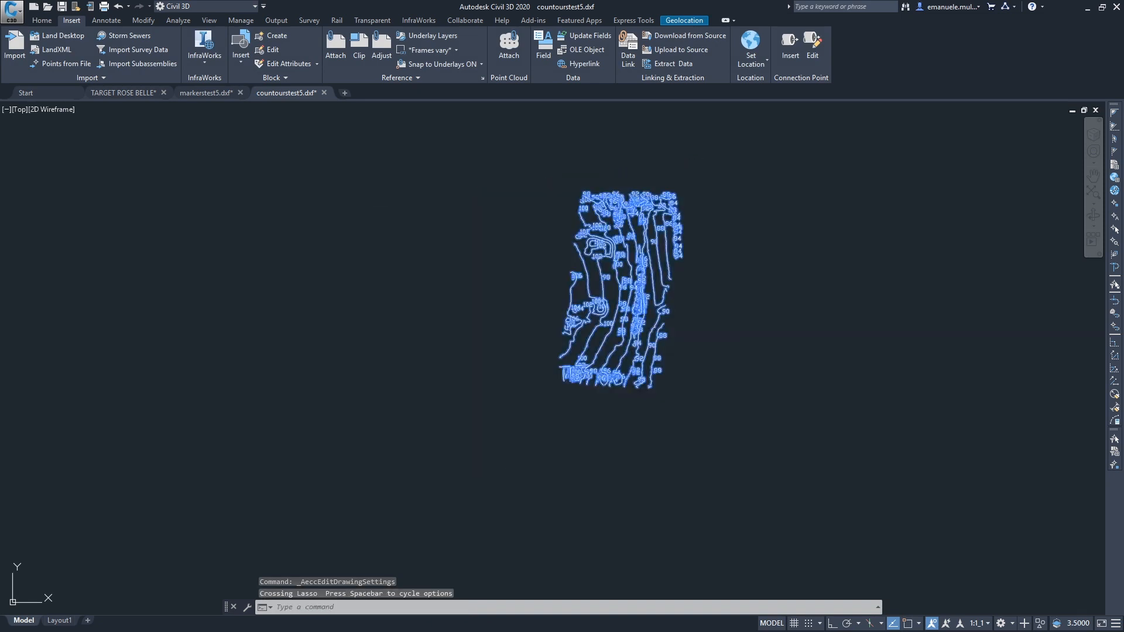
pyautogui.rightClick(501, 249)
pyautogui.moveTo(577, 293)
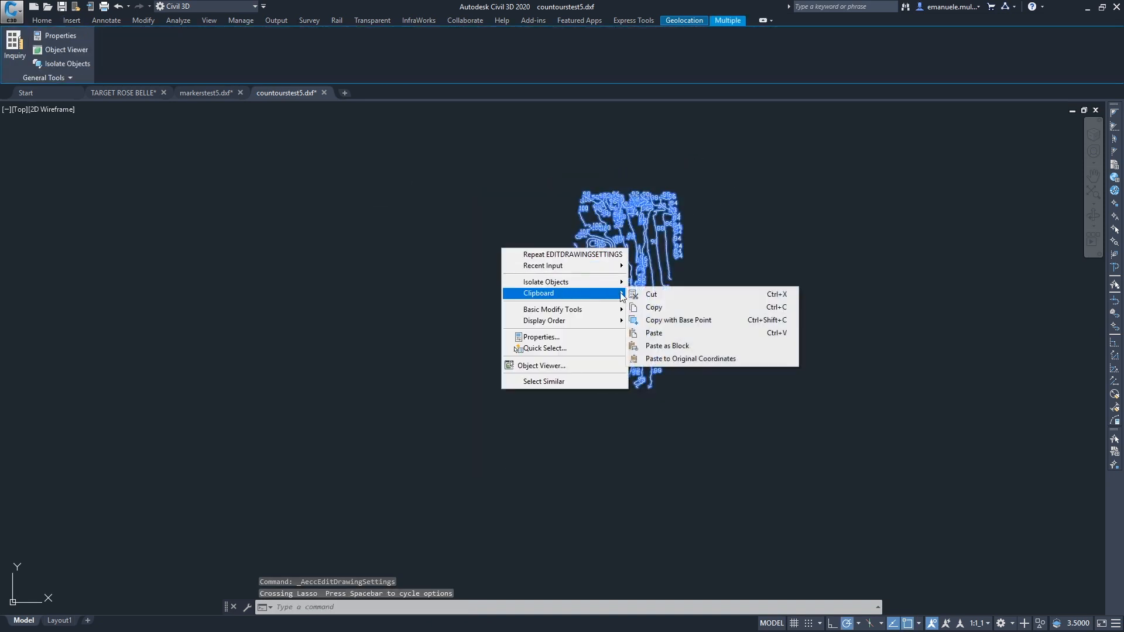
pyautogui.click(664, 305)
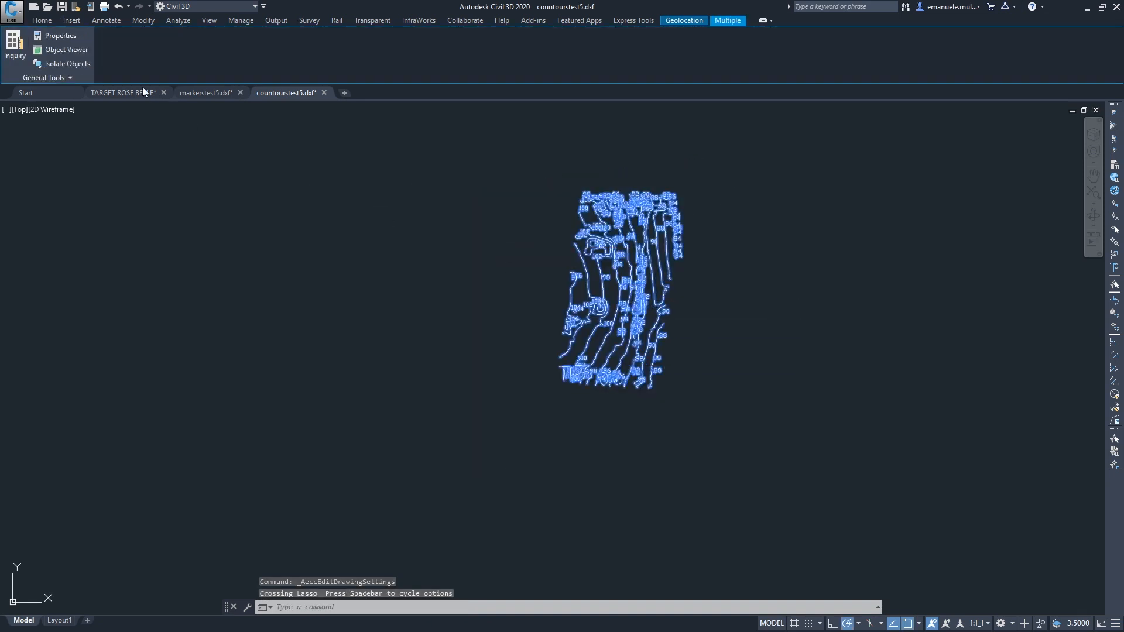
# Paste the copied contours to their original coordinates in the TARGET ROSE BELLE drawing
pyautogui.click(109, 94)
pyautogui.click(533, 301)
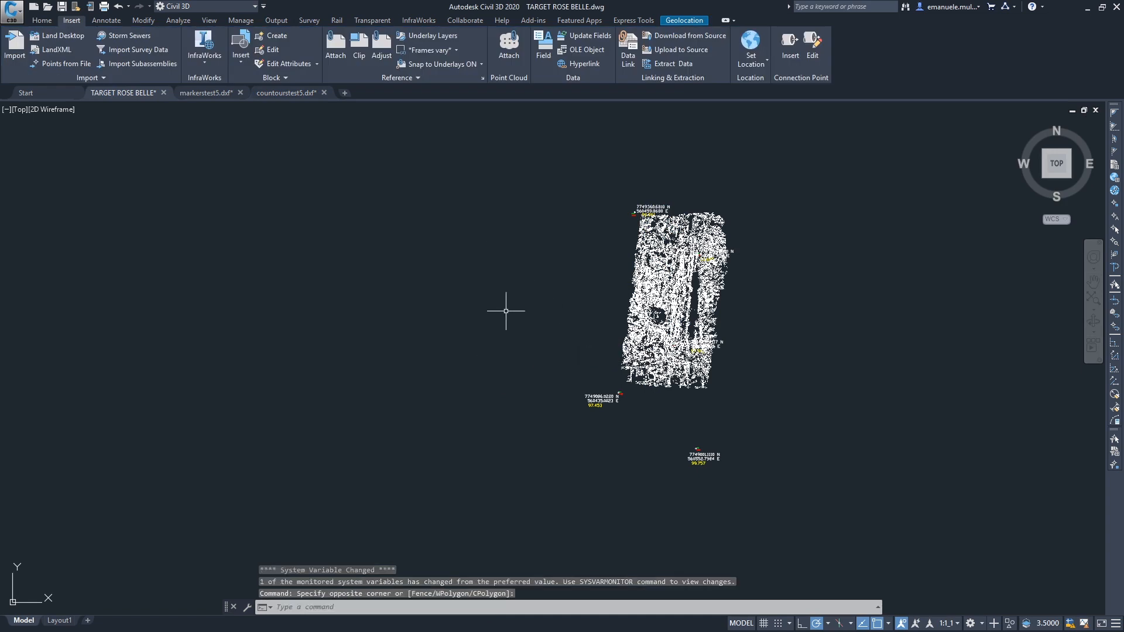
pyautogui.rightClick(521, 306)
pyautogui.moveTo(576, 357)
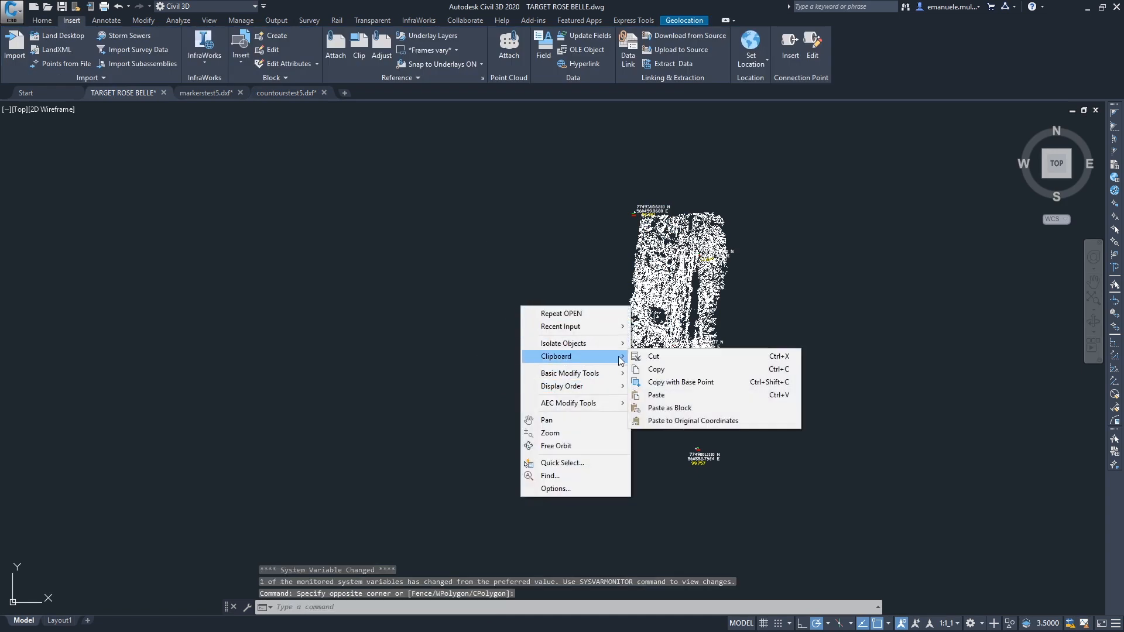
pyautogui.click(666, 421)
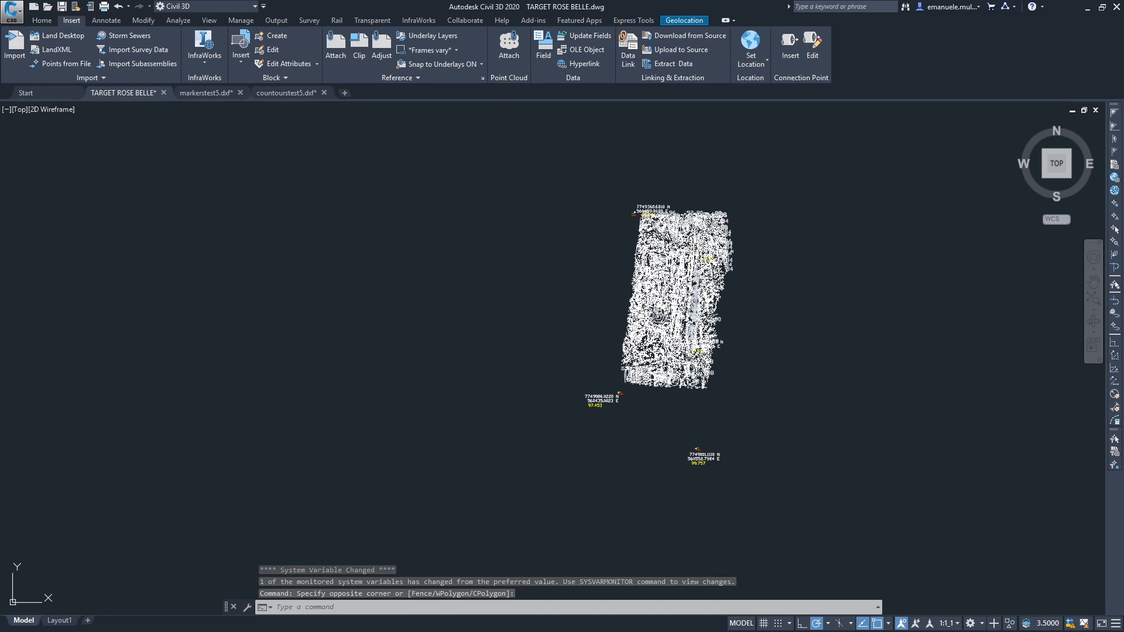
# Examine how the pasted contours sit relative to the surveyed targets, orbiting the TARGET ROSE BELLE drawing in 3D
pyautogui.scroll(4, 700, 322)
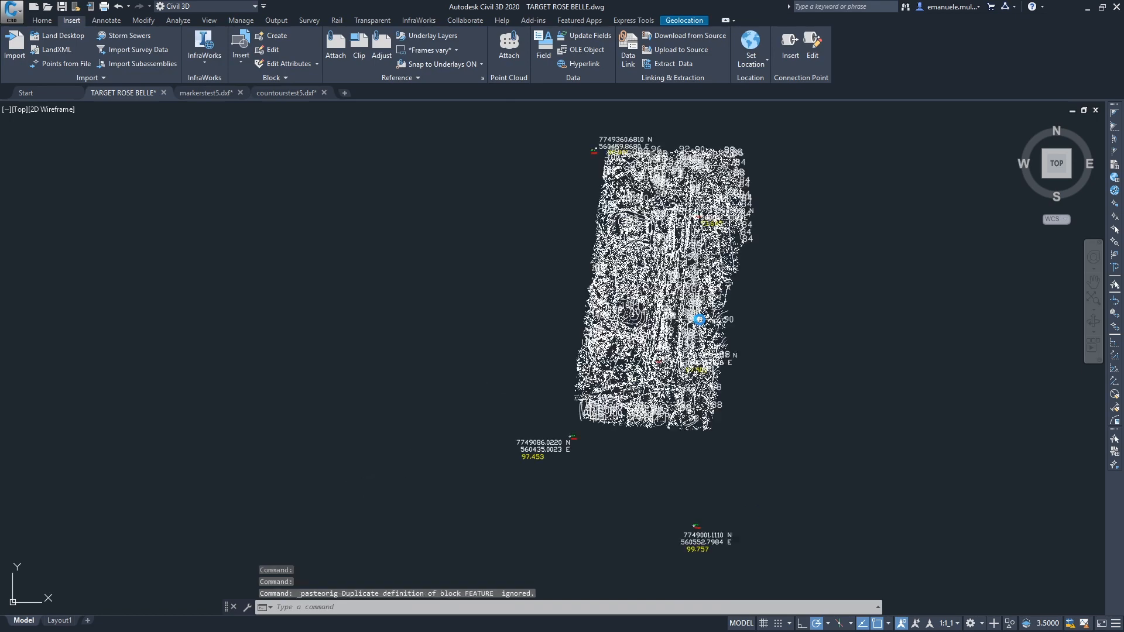
pyautogui.scroll(-5, 668, 339)
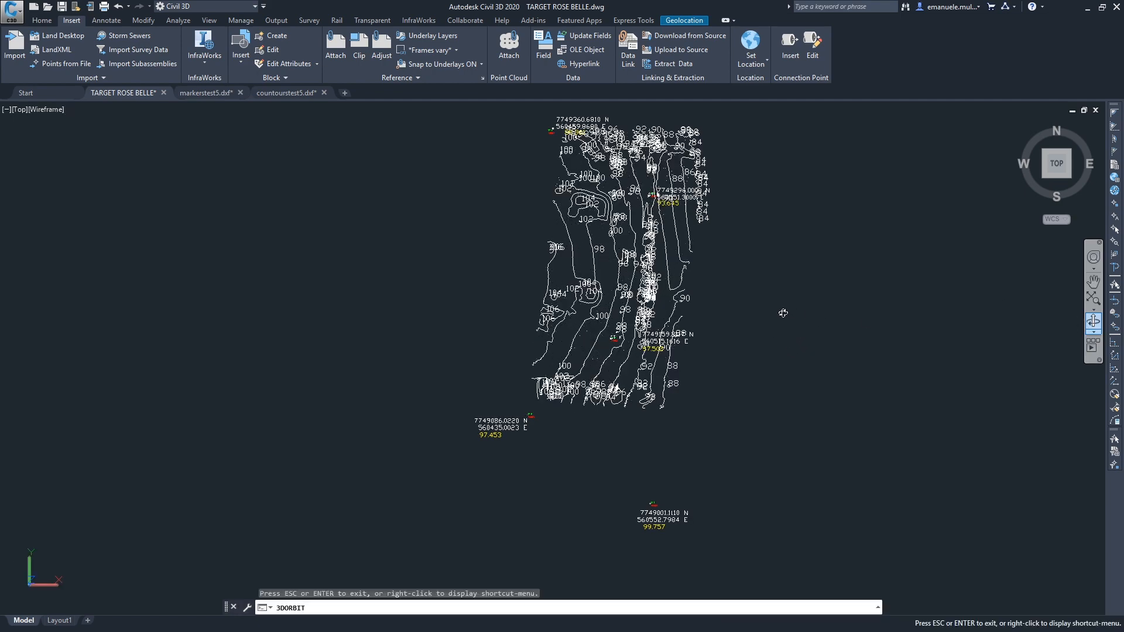
pyautogui.scroll(-1, 784, 311)
pyautogui.moveTo(737, 316); pyautogui.dragTo(739, 324)
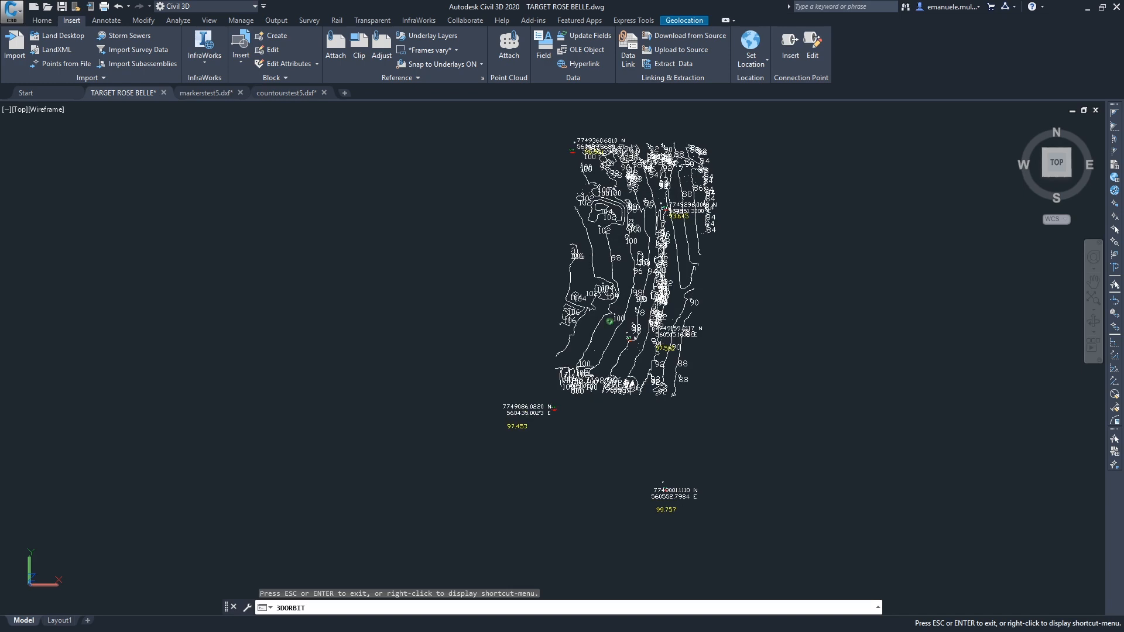